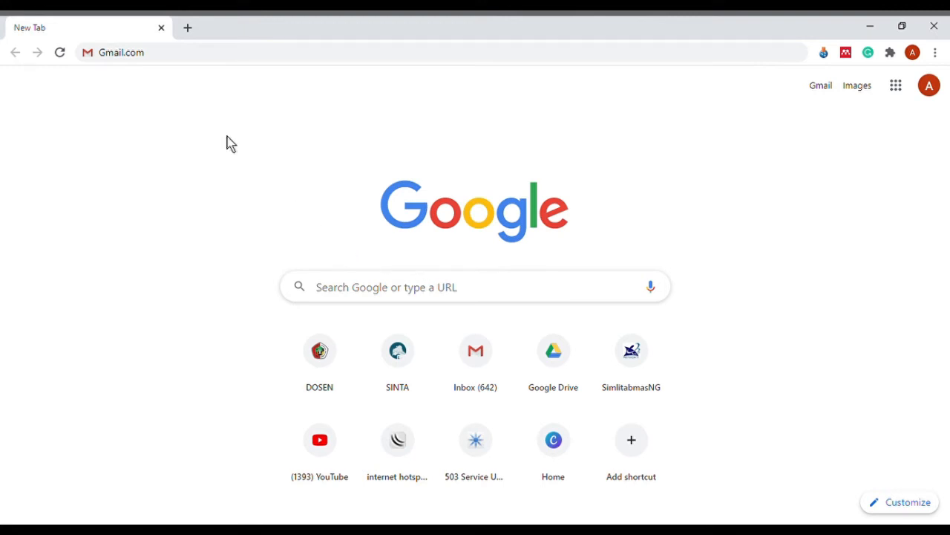
- Search Google for "google form" and open the "Google Forms: Free Online Surveys for Personal Use" result
{"action": "left_click", "coordinate": [186, 67]}
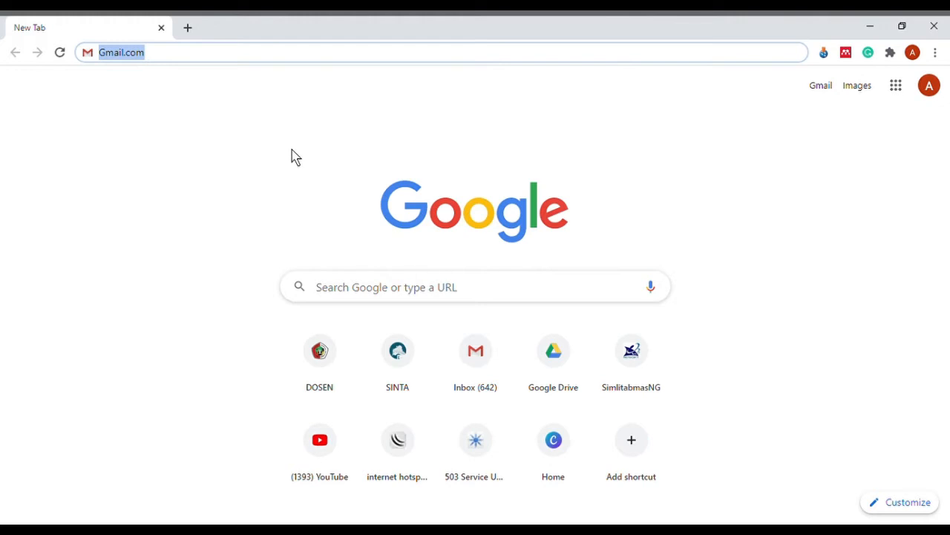
{"action": "type", "text": "googl"}
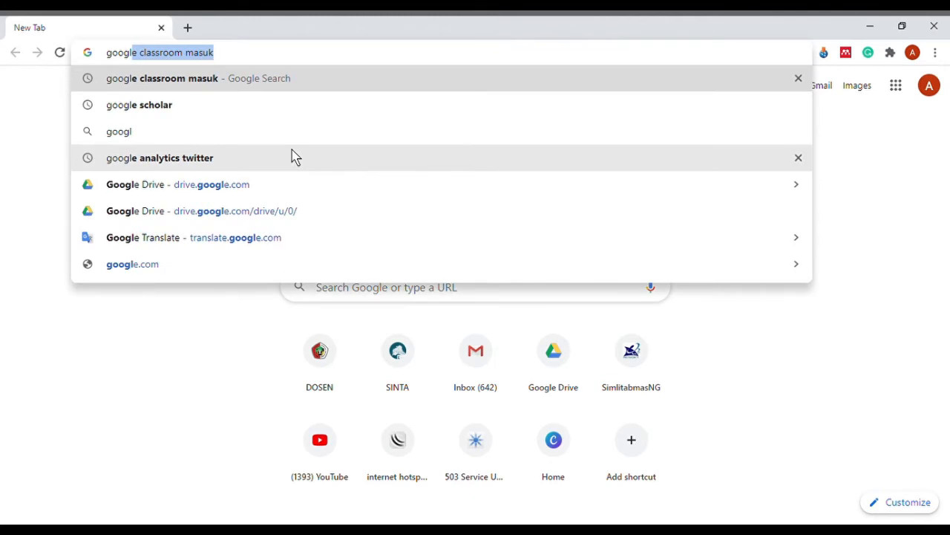
{"action": "type", "text": "e f"}
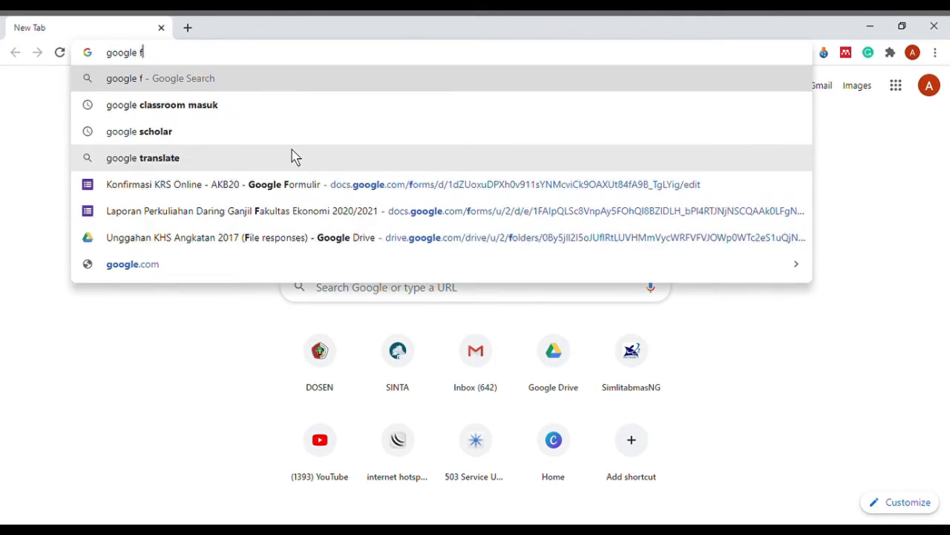
{"action": "type", "text": "orm"}
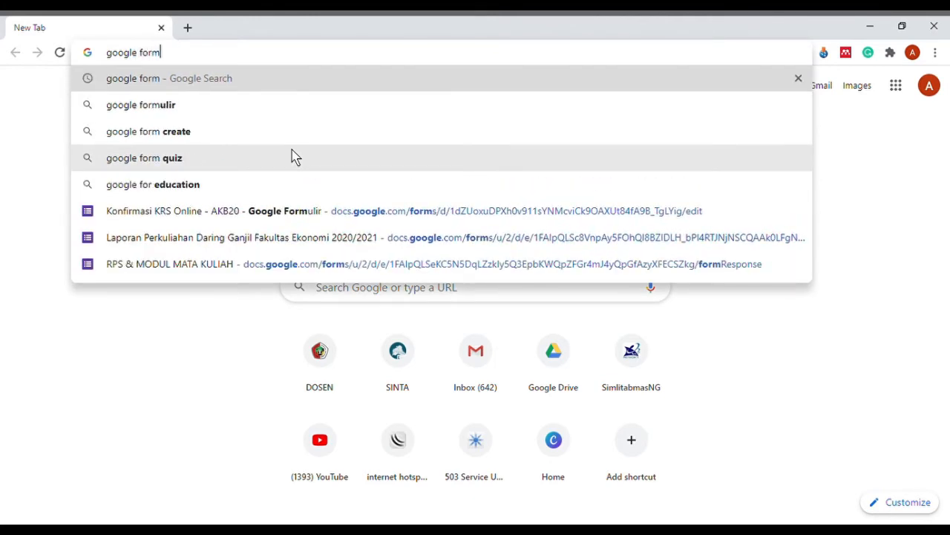
{"action": "key", "text": "Return"}
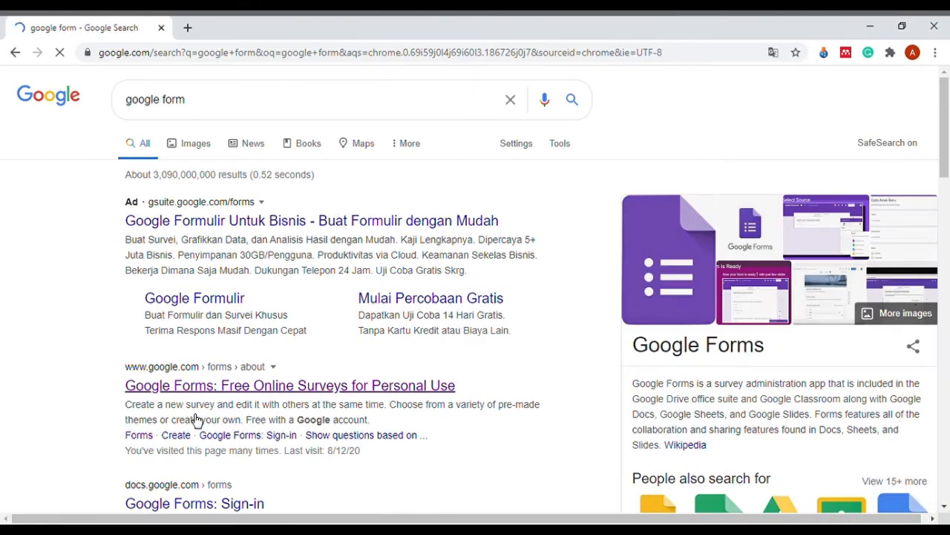
{"action": "scroll", "coordinate": [198, 401], "scroll_direction": "down", "scroll_amount": 2}
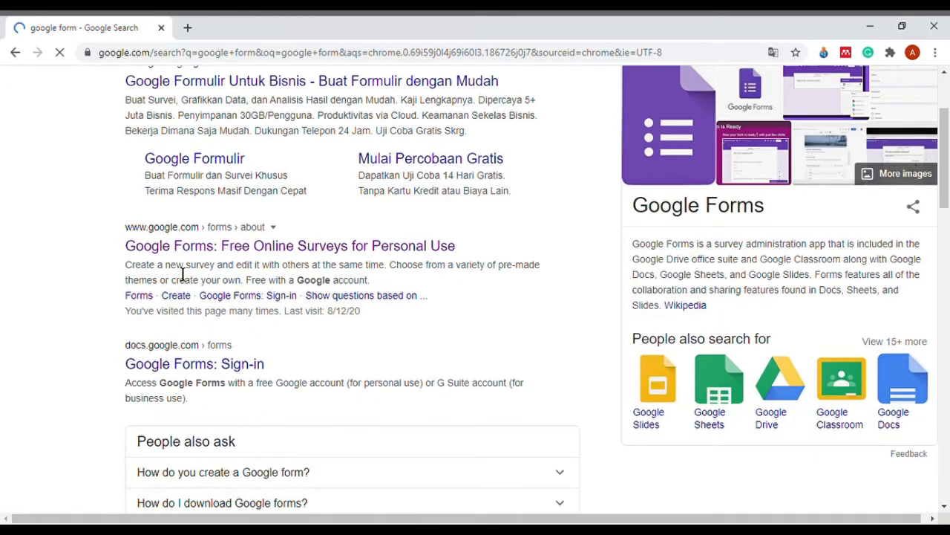
{"action": "left_click", "coordinate": [228, 259]}
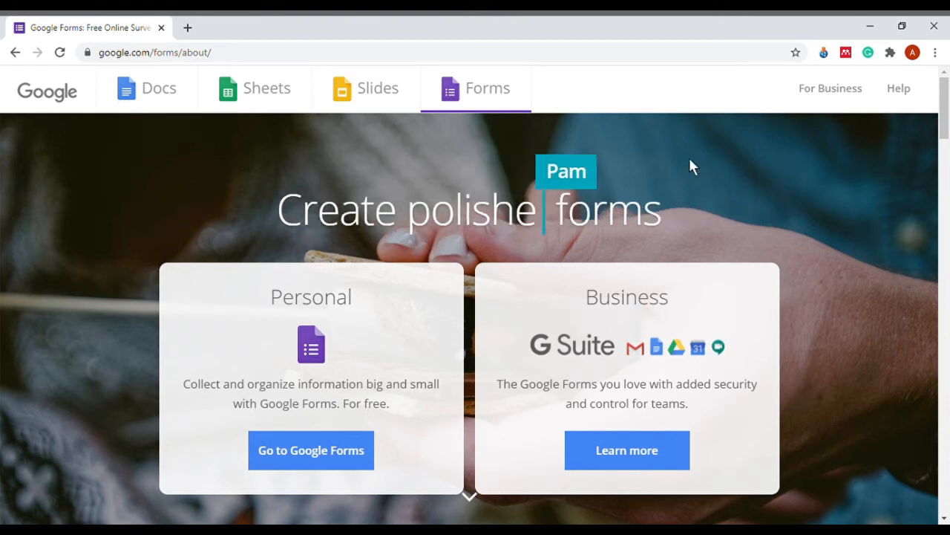
- Return to the search results, search for "google drive" and open the "Cloud Storage for Work and Home - Google Drive" result
{"action": "left_click", "coordinate": [16, 53]}
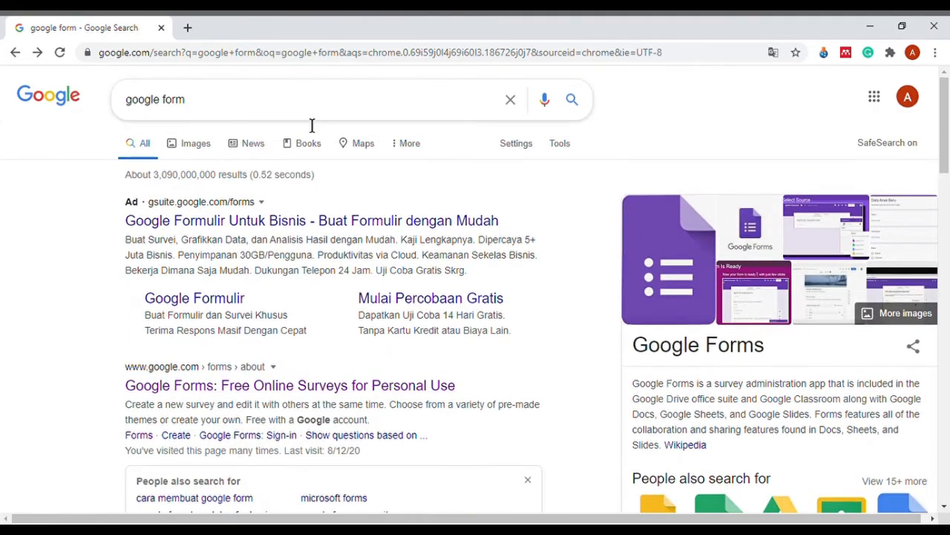
{"action": "left_click_drag", "start_coordinate": [268, 102], "coordinate": [67, 83]}
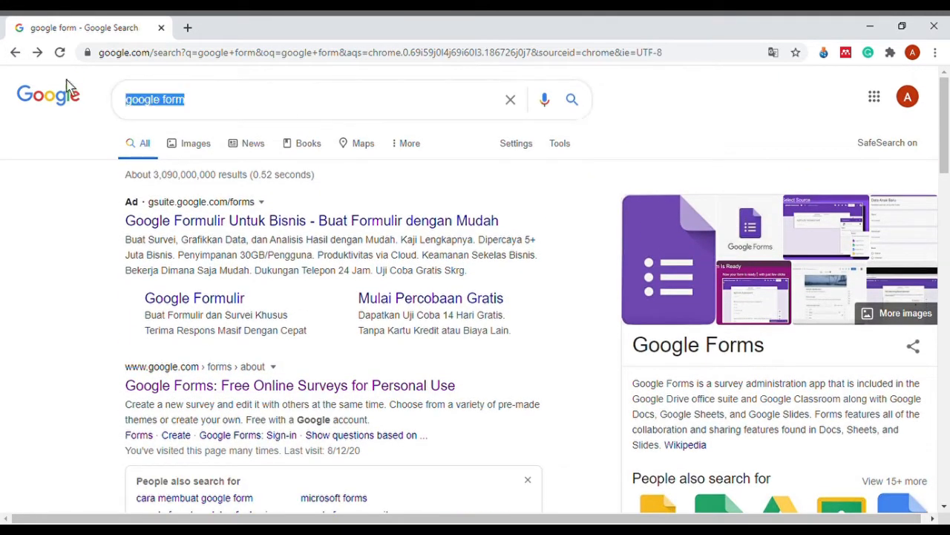
{"action": "type", "text": "googl"}
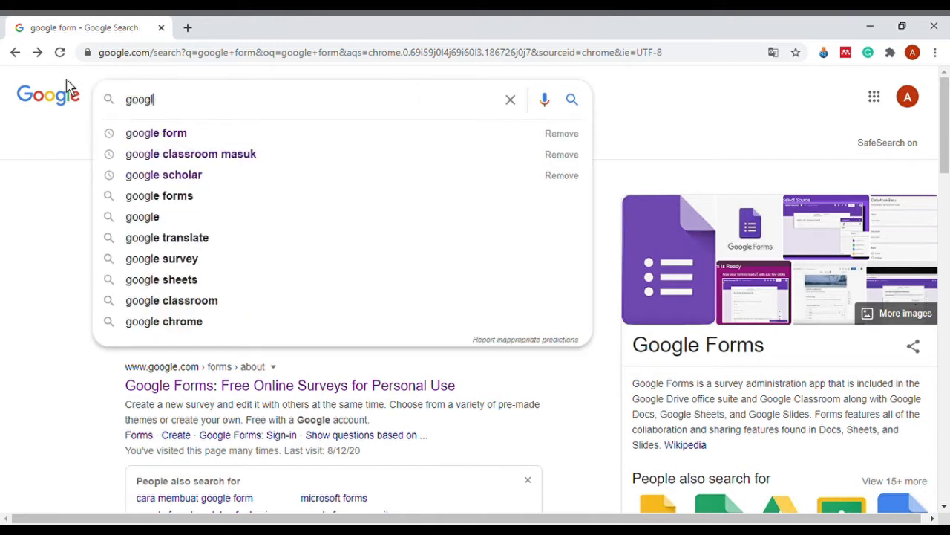
{"action": "type", "text": "e drive"}
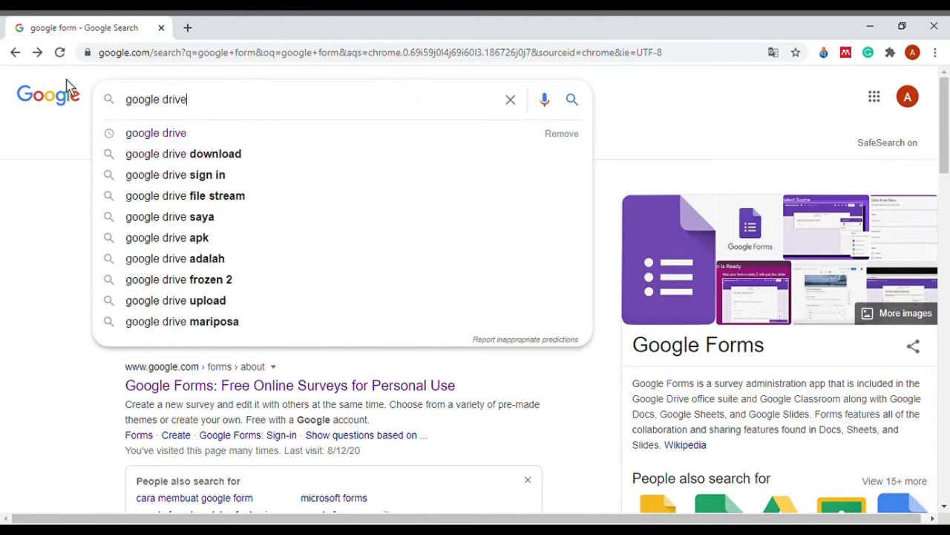
{"action": "key", "text": "Return"}
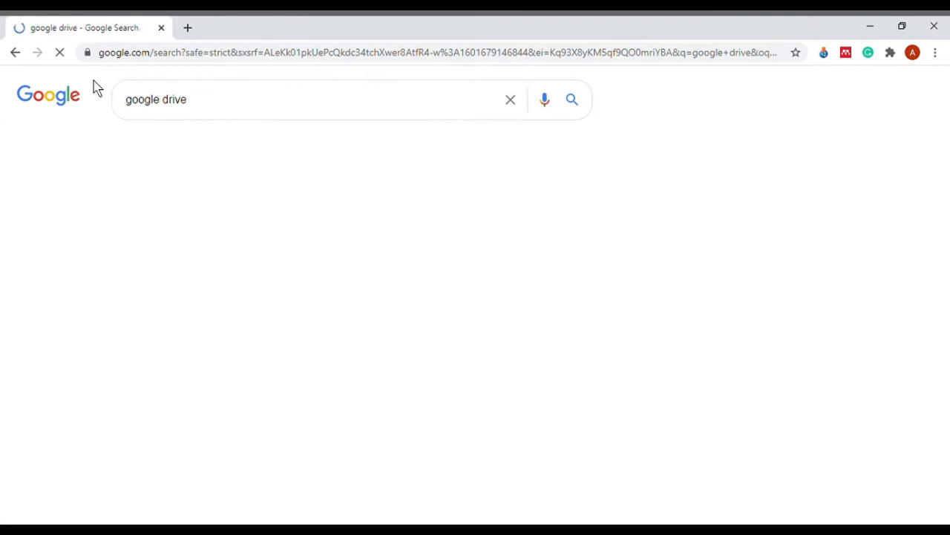
{"action": "scroll", "coordinate": [223, 401], "scroll_direction": "down", "scroll_amount": 1}
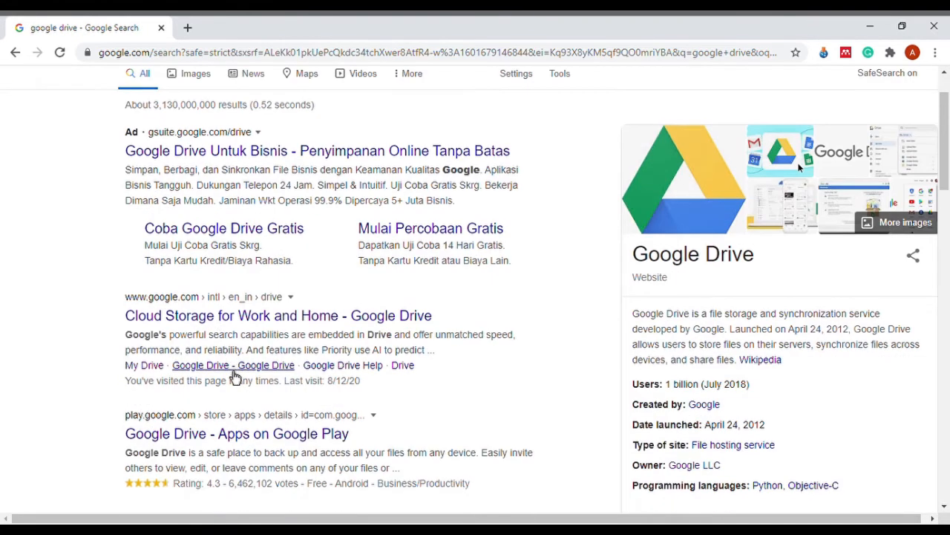
{"action": "left_click", "coordinate": [247, 325]}
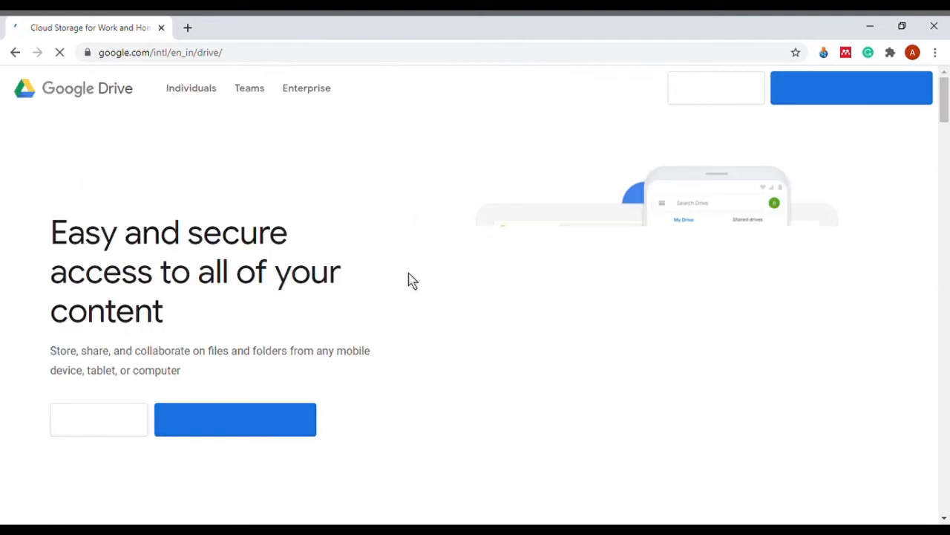
- In a new browser tab, search for "google form" and open the Google Forms overview page
{"action": "left_click", "coordinate": [188, 29]}
{"action": "left_click", "coordinate": [144, 33]}
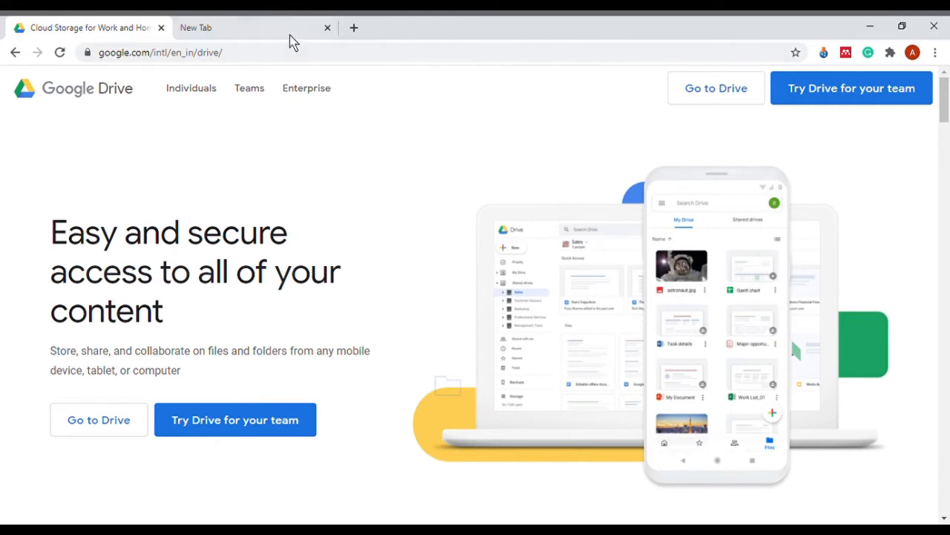
{"action": "left_click", "coordinate": [264, 34]}
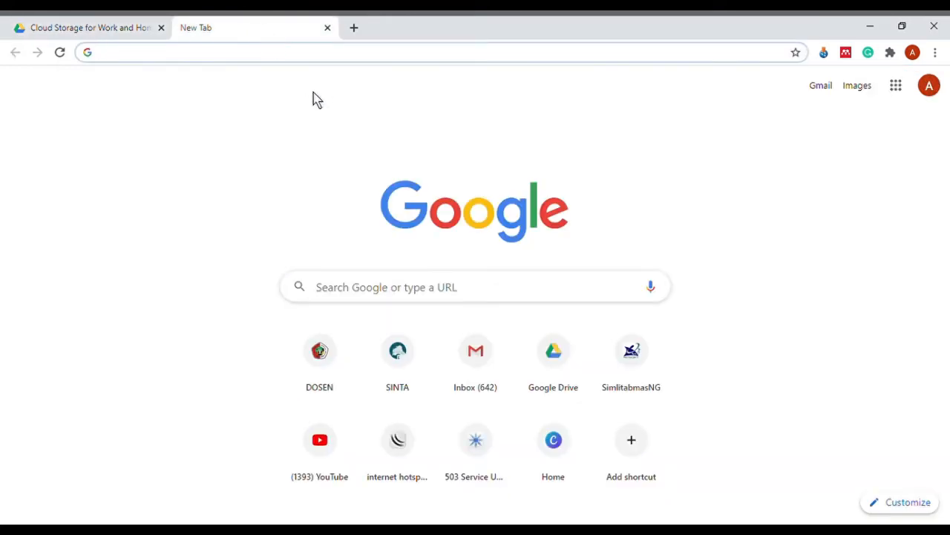
{"action": "type", "text": "goo"}
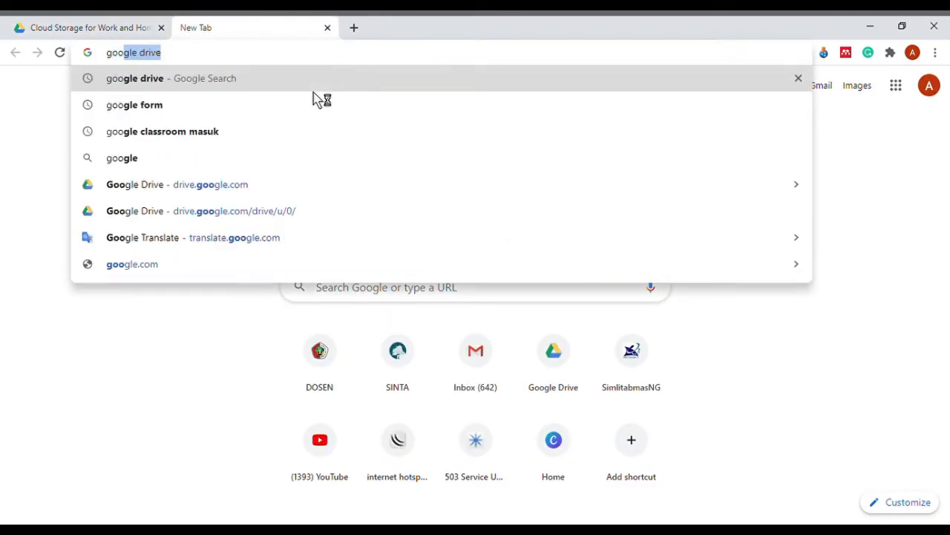
{"action": "left_click", "coordinate": [315, 98]}
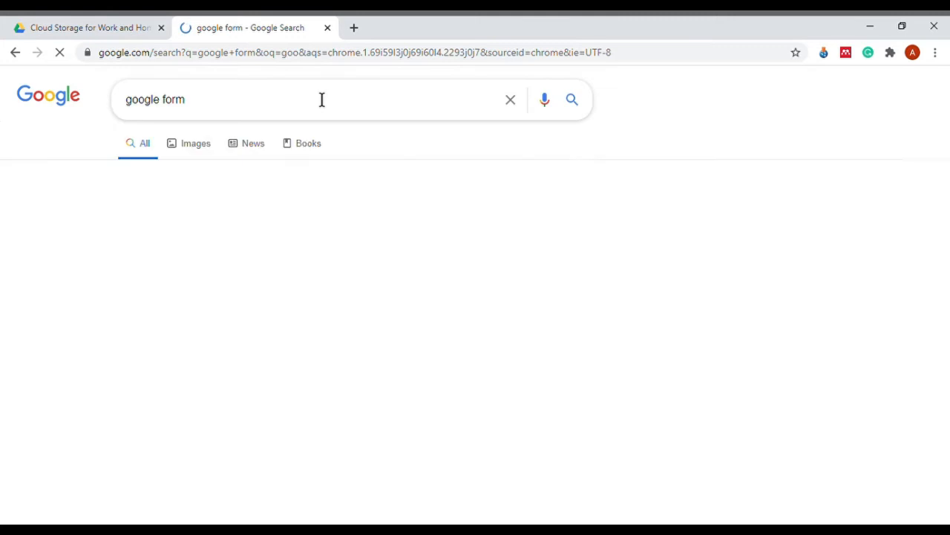
{"action": "scroll", "coordinate": [212, 329], "scroll_direction": "down", "scroll_amount": 2}
{"action": "scroll", "coordinate": [246, 290], "scroll_direction": "up", "scroll_amount": 2}
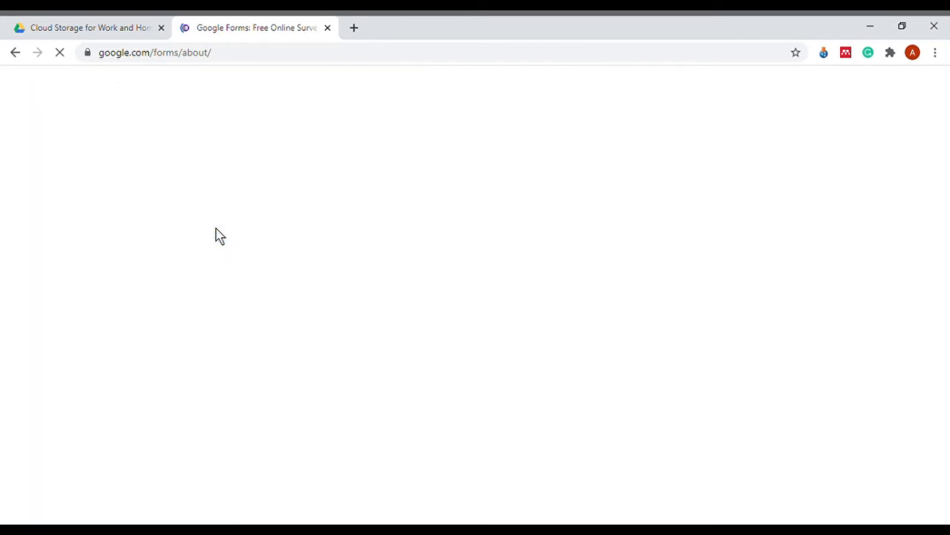
- Enter Google Forms through the Personal option and look over the new-form templates and recent forms
{"action": "scroll", "coordinate": [443, 271], "scroll_direction": "down", "scroll_amount": 1}
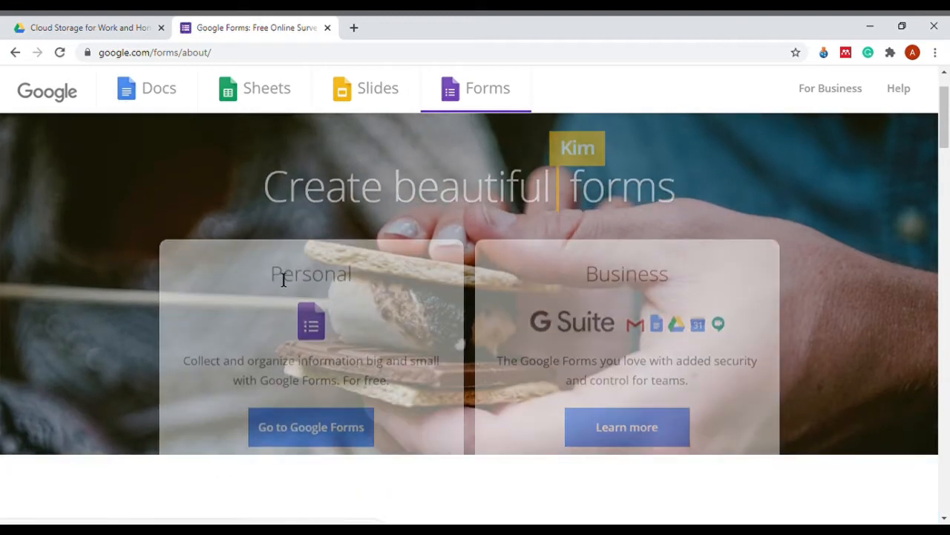
{"action": "scroll", "coordinate": [282, 279], "scroll_direction": "up", "scroll_amount": 1}
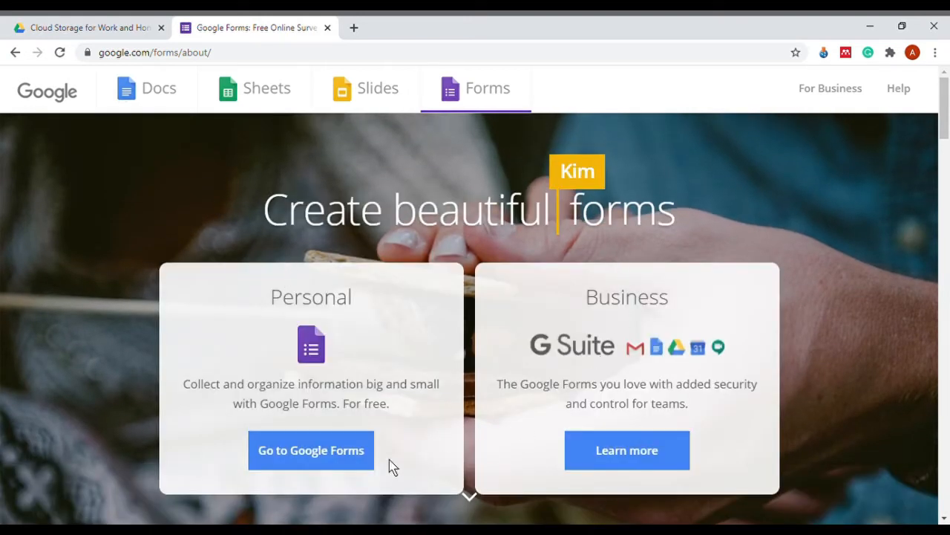
{"action": "left_click", "coordinate": [339, 464]}
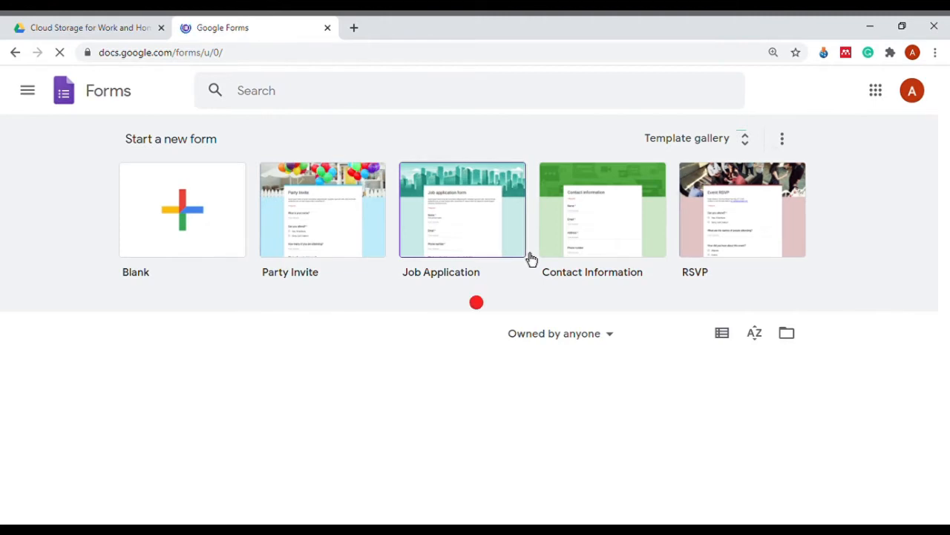
{"action": "scroll", "coordinate": [531, 259], "scroll_direction": "down", "scroll_amount": 2}
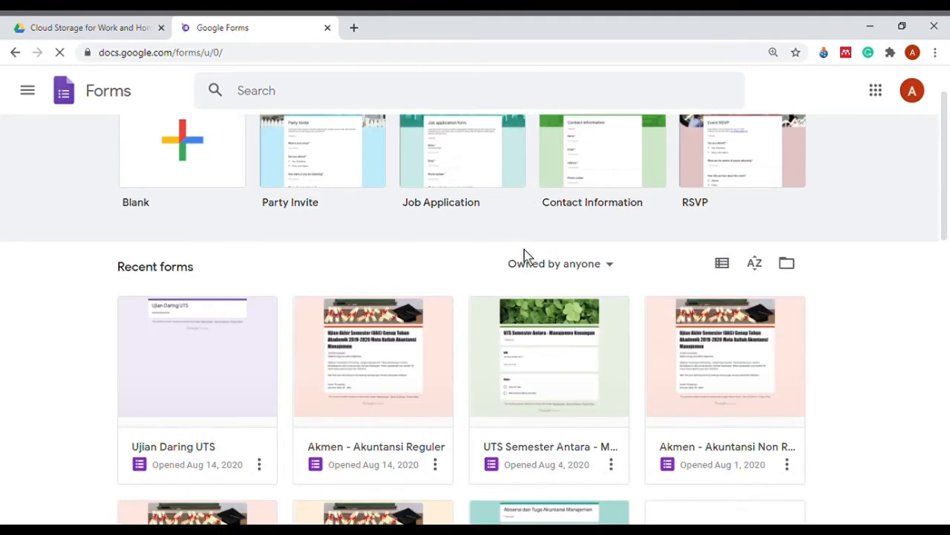
{"action": "scroll", "coordinate": [526, 256], "scroll_direction": "down", "scroll_amount": 1}
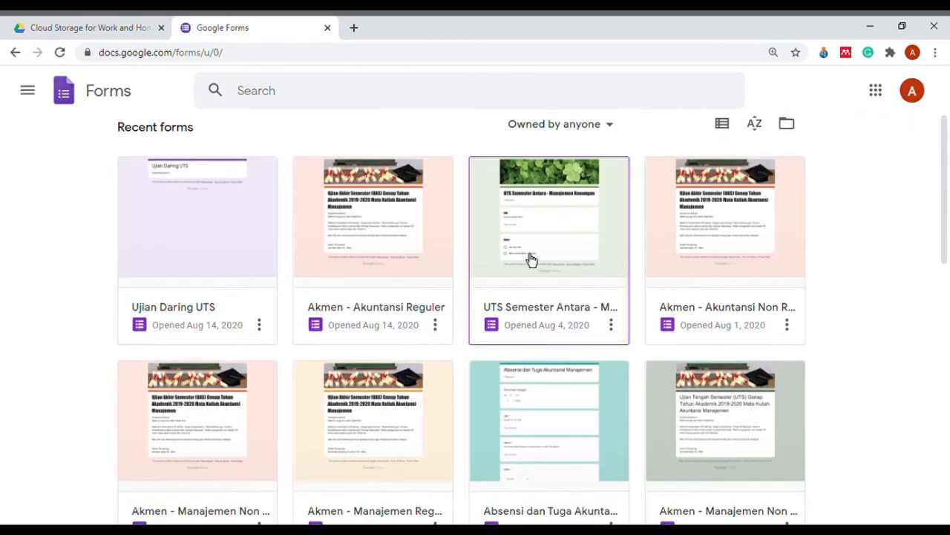
{"action": "scroll", "coordinate": [531, 259], "scroll_direction": "up", "scroll_amount": 2}
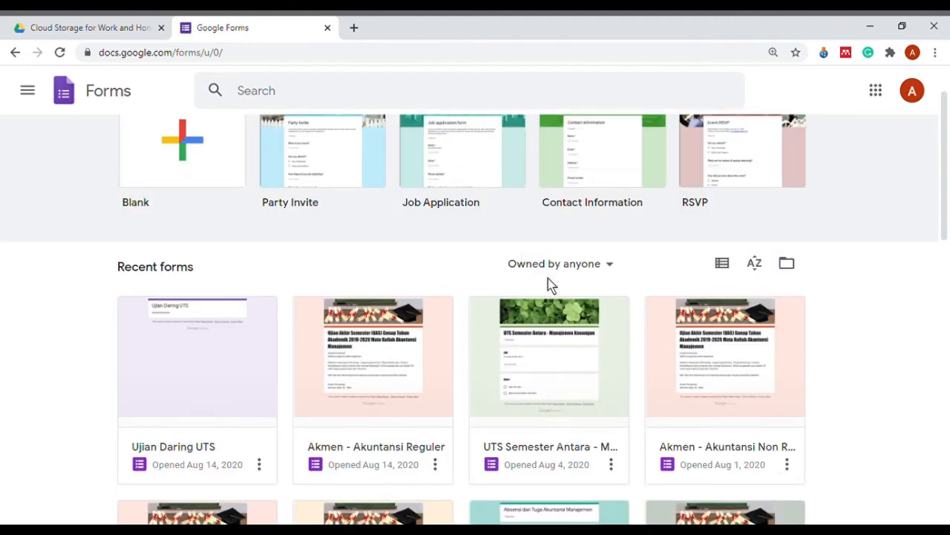
{"action": "scroll", "coordinate": [538, 276], "scroll_direction": "up", "scroll_amount": 1}
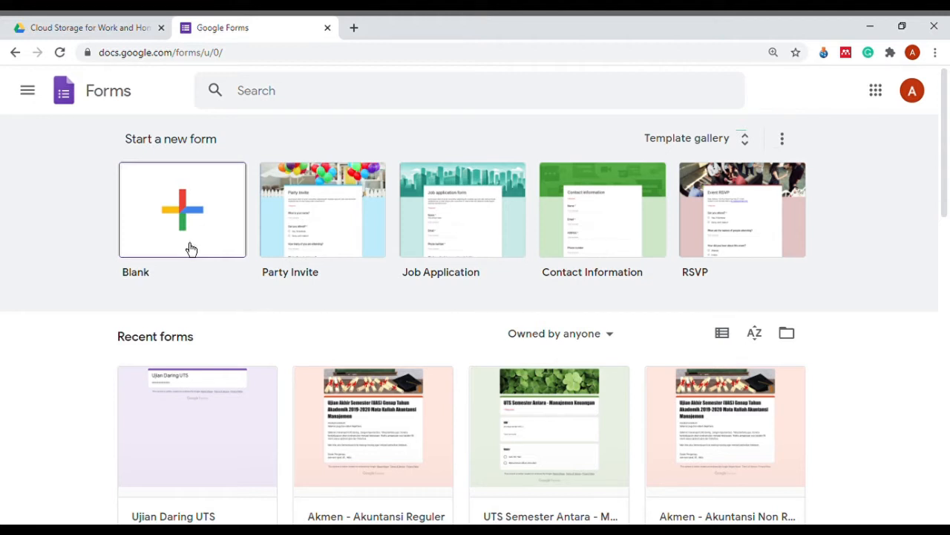
- Switch to the Google Drive overview page and go to Drive
{"action": "left_click", "coordinate": [104, 35]}
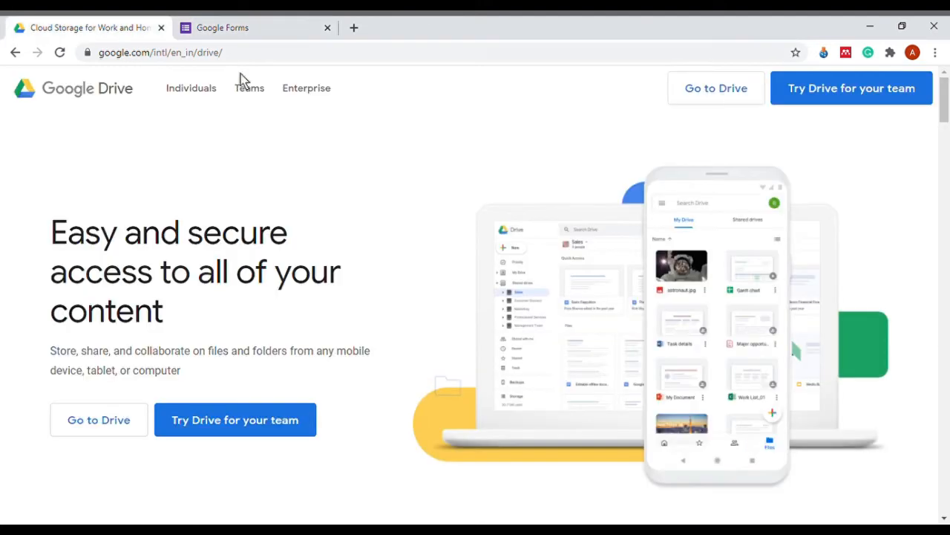
{"action": "left_click", "coordinate": [104, 436]}
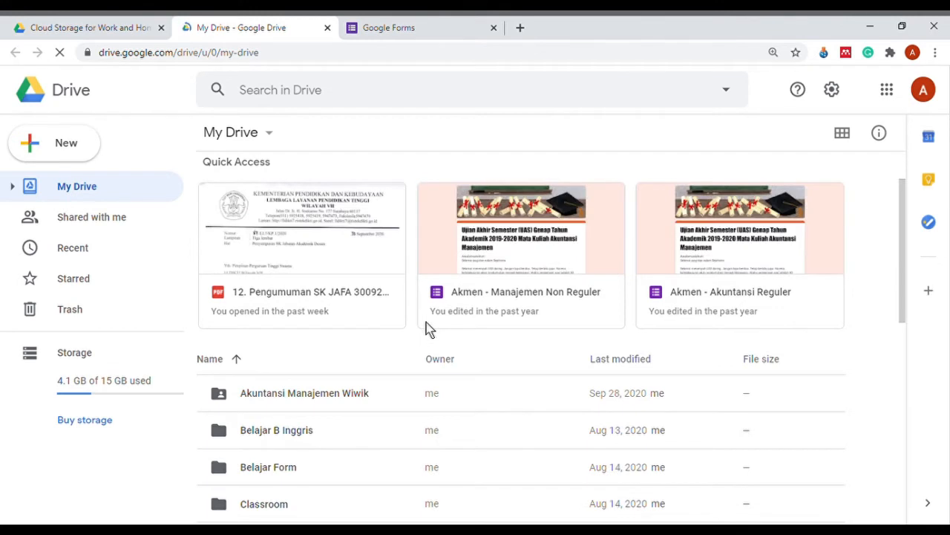
- Look through the folders and files stored in My Drive
{"action": "scroll", "coordinate": [431, 327], "scroll_direction": "down", "scroll_amount": 5}
{"action": "scroll", "coordinate": [434, 326], "scroll_direction": "down", "scroll_amount": 3}
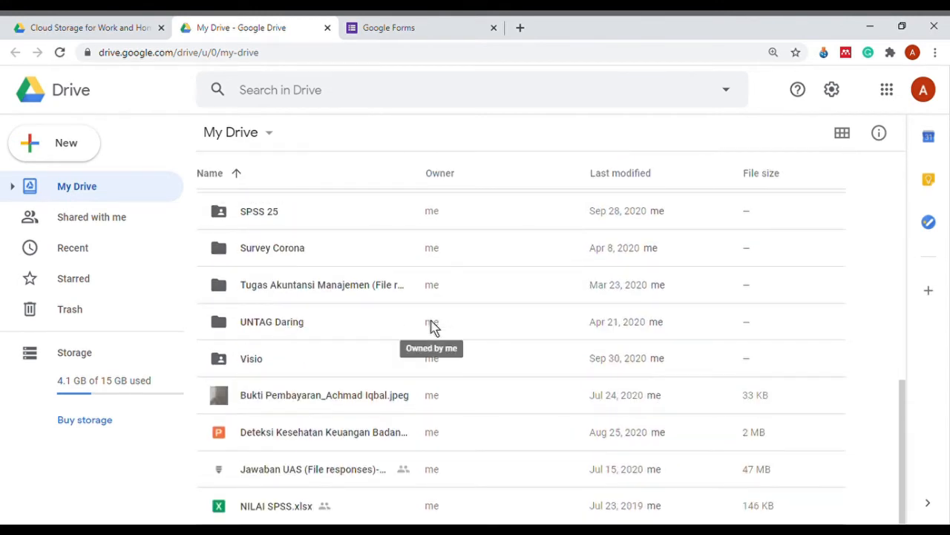
{"action": "scroll", "coordinate": [434, 327], "scroll_direction": "up", "scroll_amount": 8}
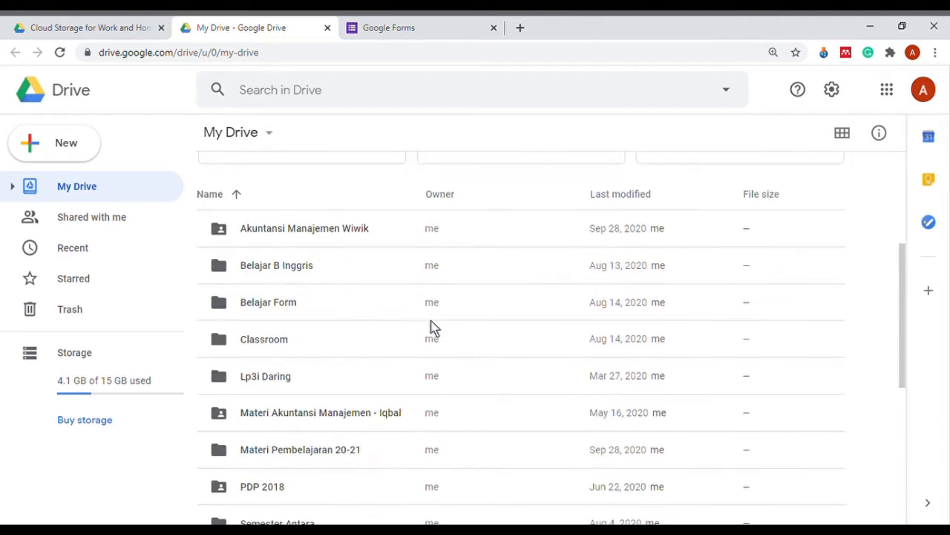
{"action": "scroll", "coordinate": [434, 328], "scroll_direction": "up", "scroll_amount": 2}
{"action": "scroll", "coordinate": [434, 327], "scroll_direction": "down", "scroll_amount": 8}
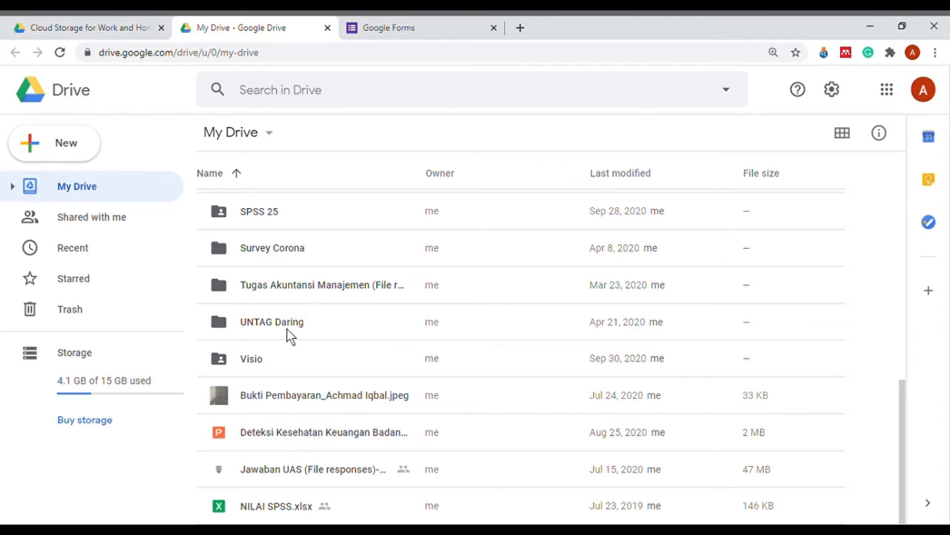
{"action": "scroll", "coordinate": [286, 290], "scroll_direction": "up", "scroll_amount": 3}
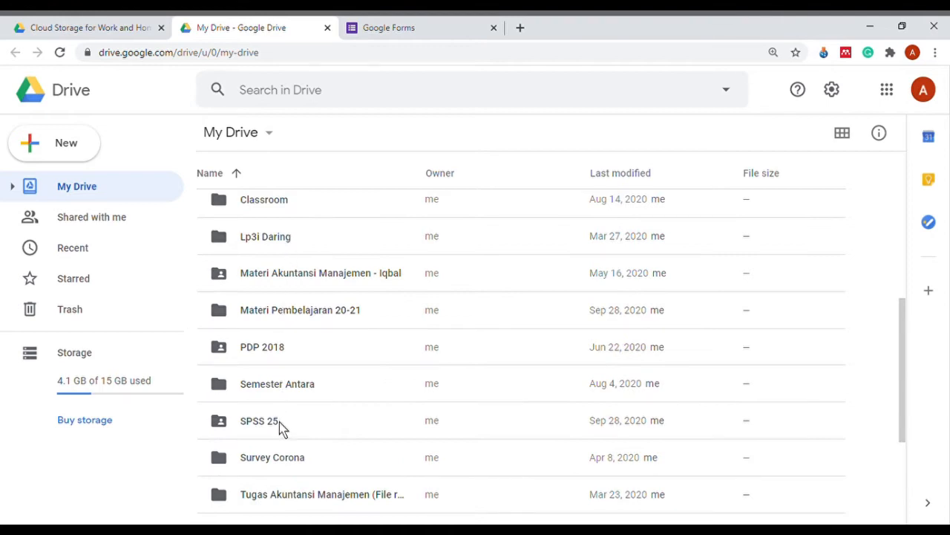
{"action": "scroll", "coordinate": [283, 430], "scroll_direction": "down", "scroll_amount": 3}
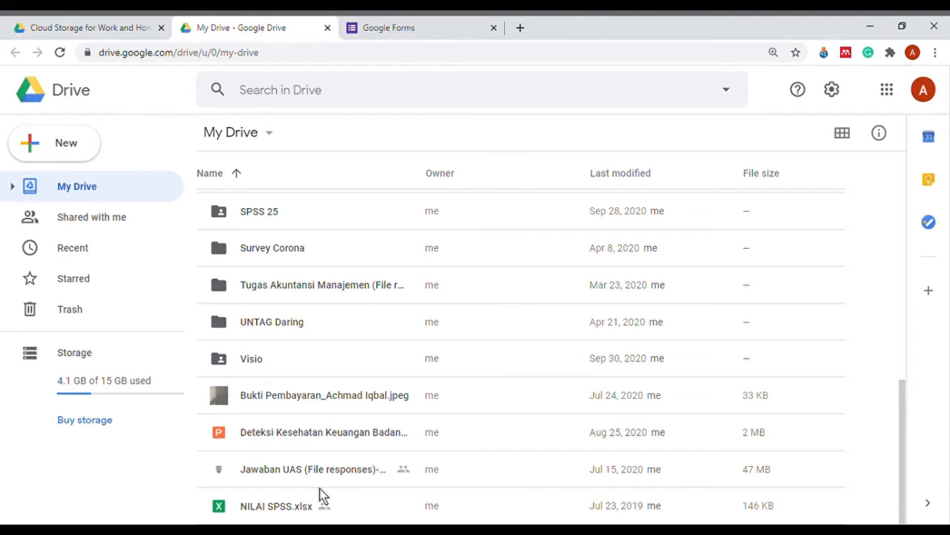
{"action": "scroll", "coordinate": [360, 382], "scroll_direction": "up", "scroll_amount": 4}
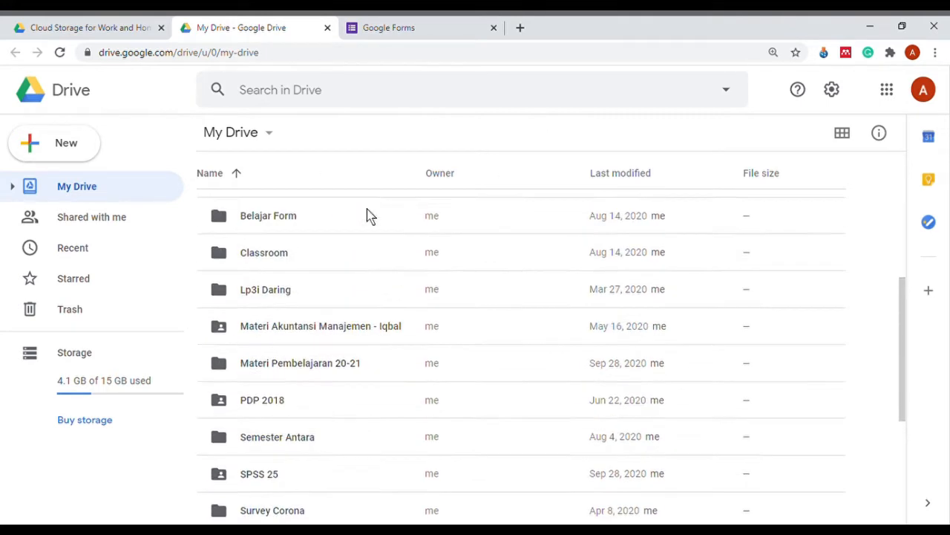
{"action": "scroll", "coordinate": [369, 215], "scroll_direction": "up", "scroll_amount": 3}
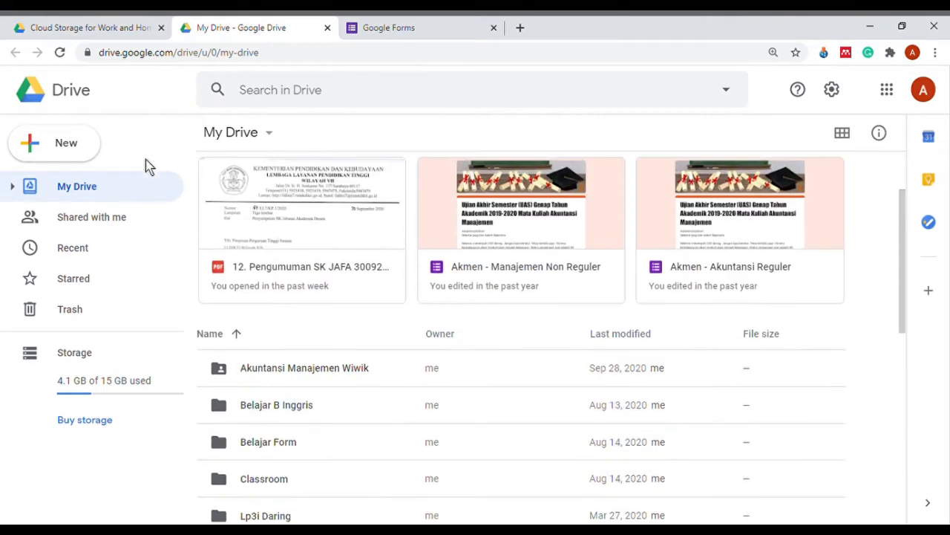
- Create a new folder named "Kuesioner Skripsi" in My Drive
{"action": "left_click", "coordinate": [87, 164]}
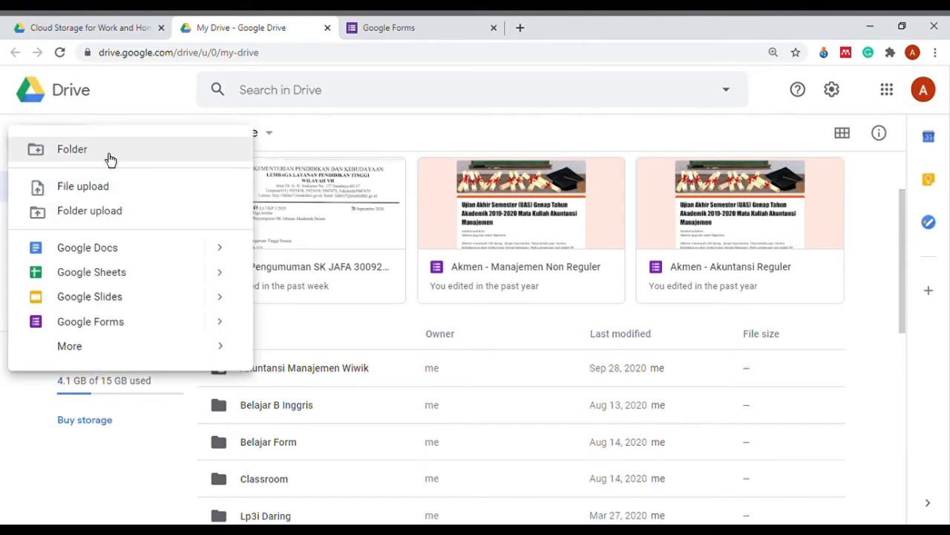
{"action": "left_click", "coordinate": [110, 159]}
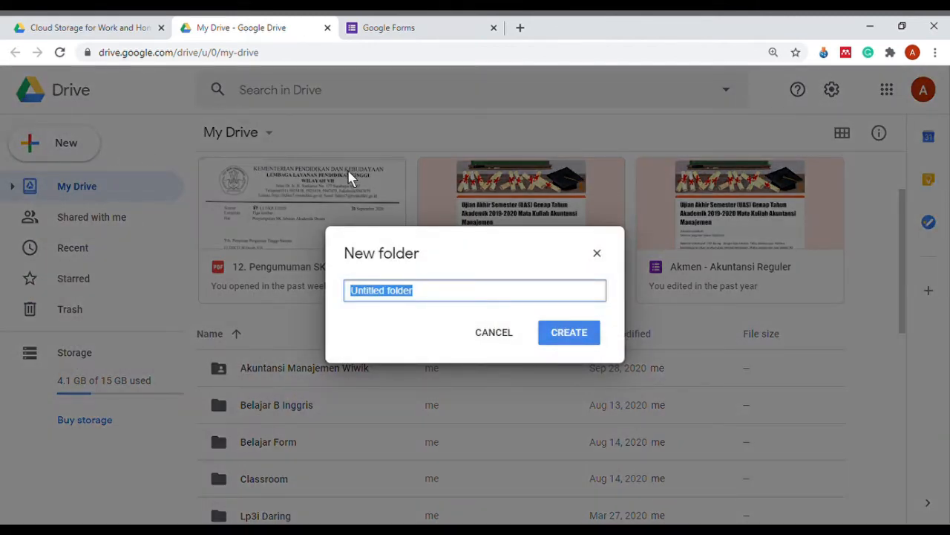
{"action": "type", "text": "Skri"}
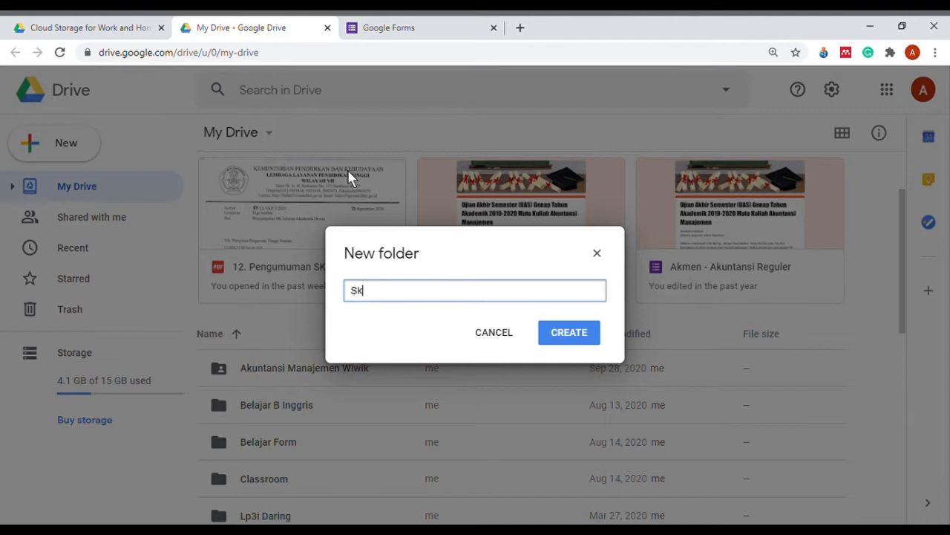
{"action": "key", "text": "BackSpace"}
{"action": "key", "text": "BackSpace"}
{"action": "key", "text": "BackSpace"}
{"action": "key", "text": "BackSpace"}
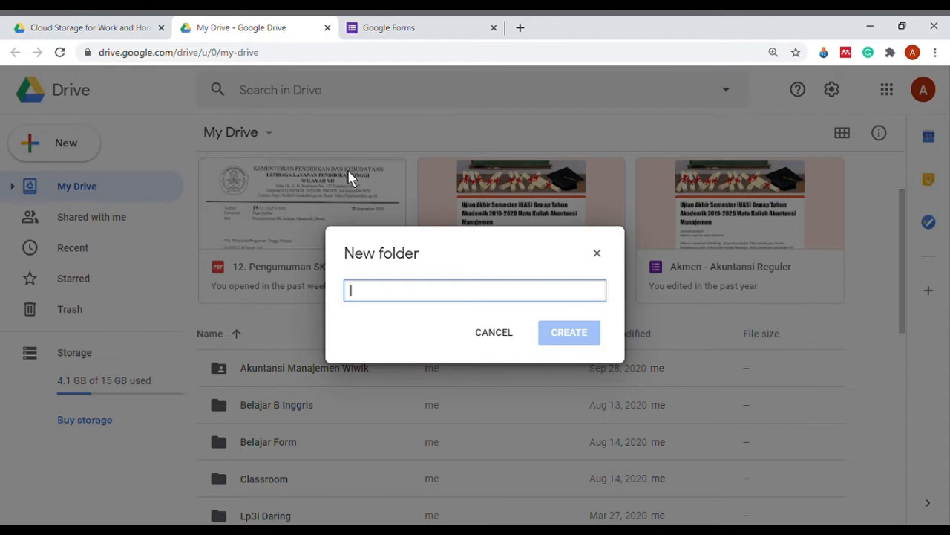
{"action": "type", "text": "Ku"}
{"action": "key", "text": "BackSpace"}
{"action": "type", "text": "uesioner Skripsi"}
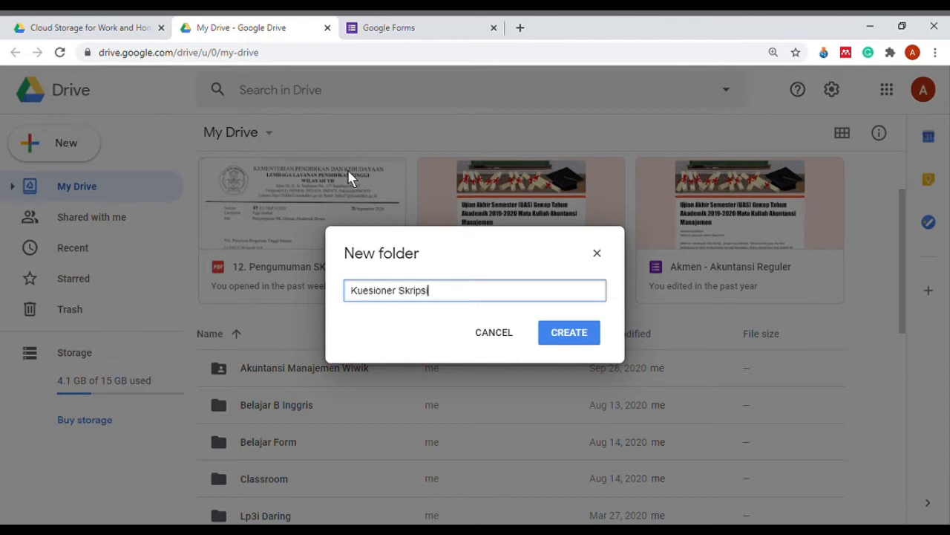
{"action": "key", "text": "Return"}
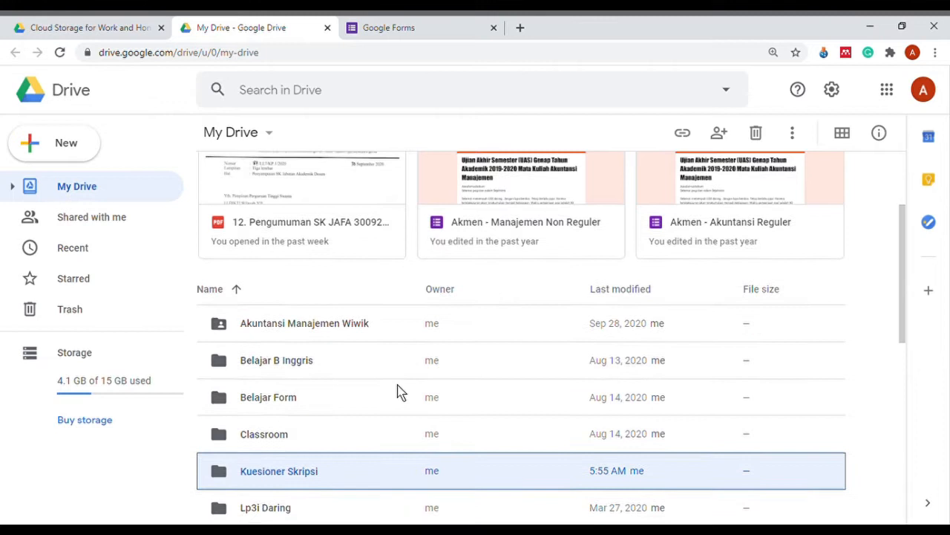
- Open the Kuesioner Skripsi folder and create a blank Google Form inside it
{"action": "double_click", "coordinate": [323, 452]}
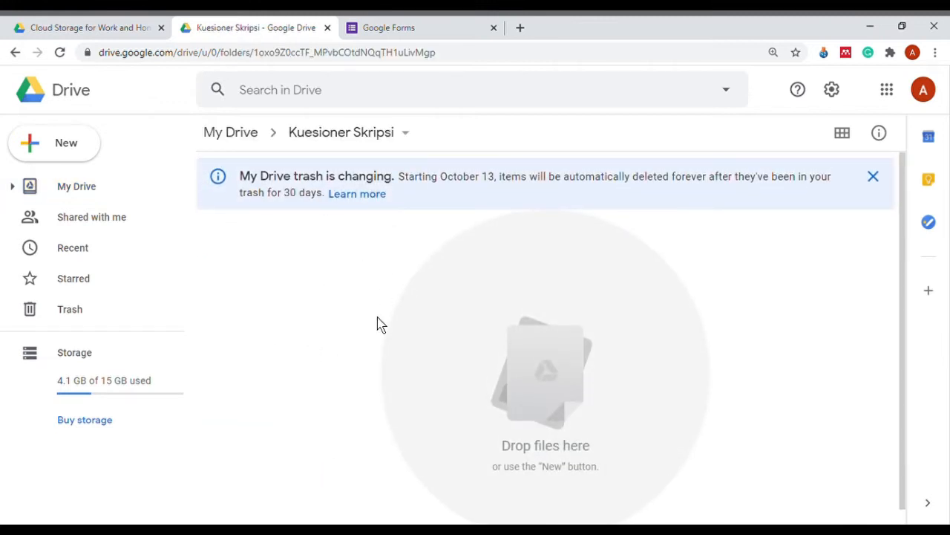
{"action": "left_click", "coordinate": [80, 159]}
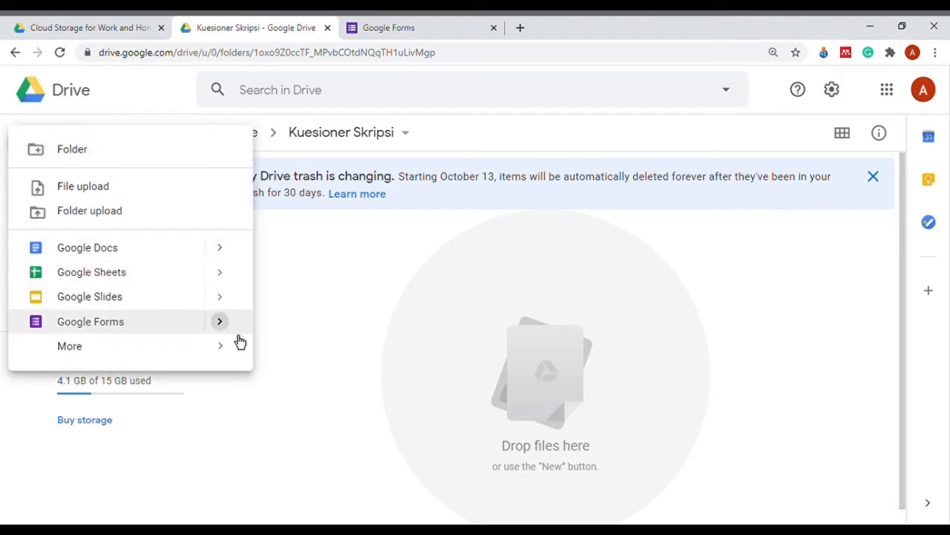
{"action": "mouse_move", "coordinate": [231, 336]}
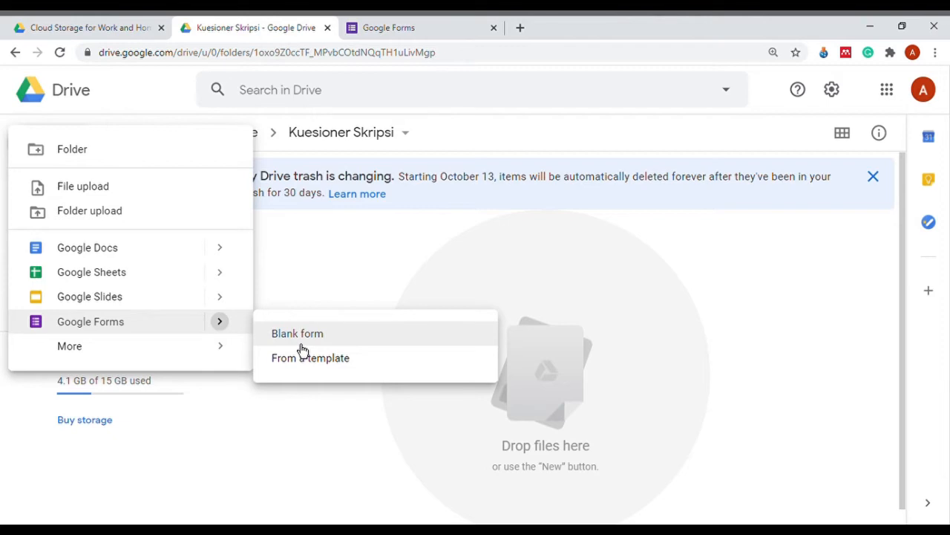
{"action": "left_click", "coordinate": [375, 259]}
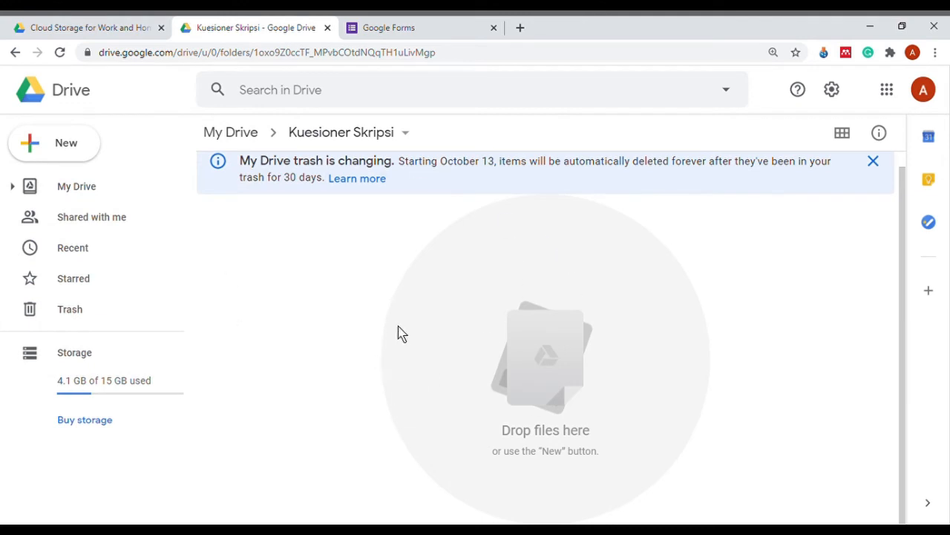
{"action": "left_click", "coordinate": [388, 30]}
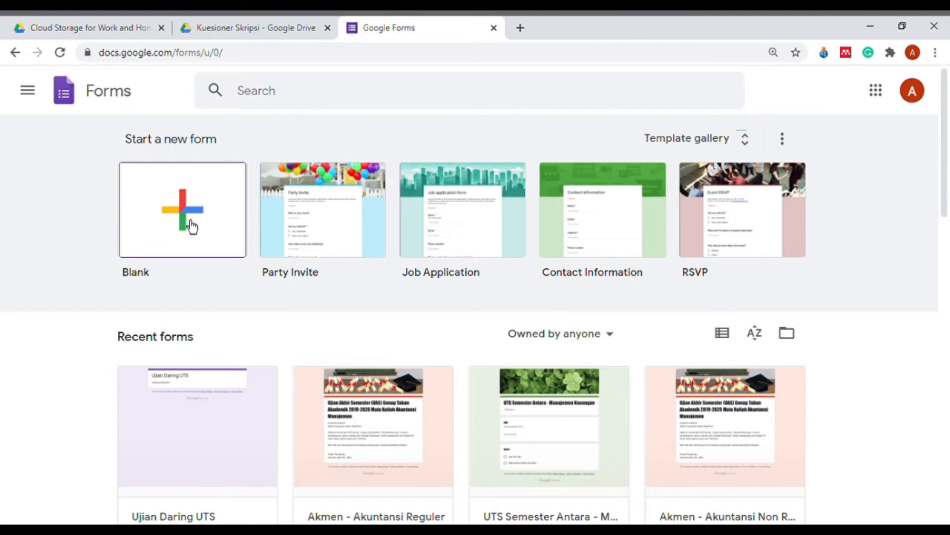
{"action": "left_click", "coordinate": [240, 30]}
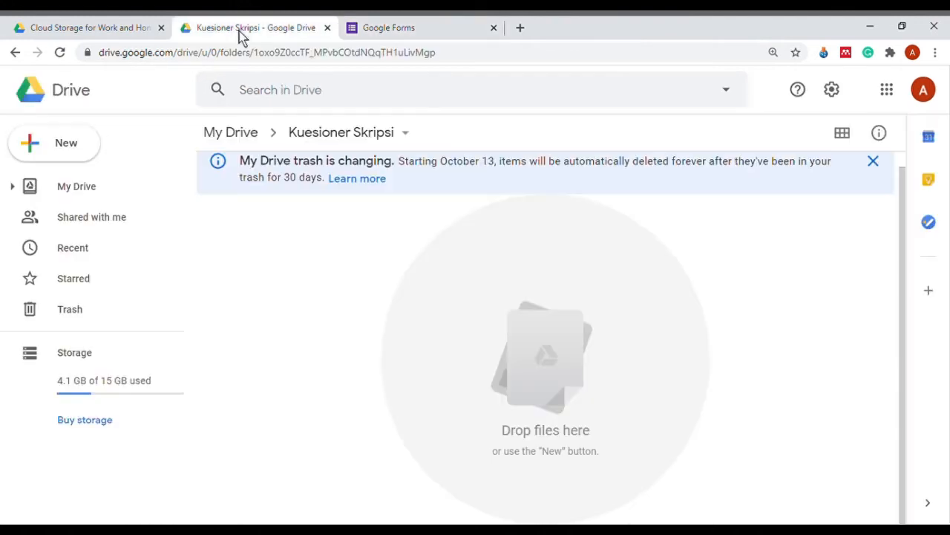
{"action": "left_click", "coordinate": [32, 148]}
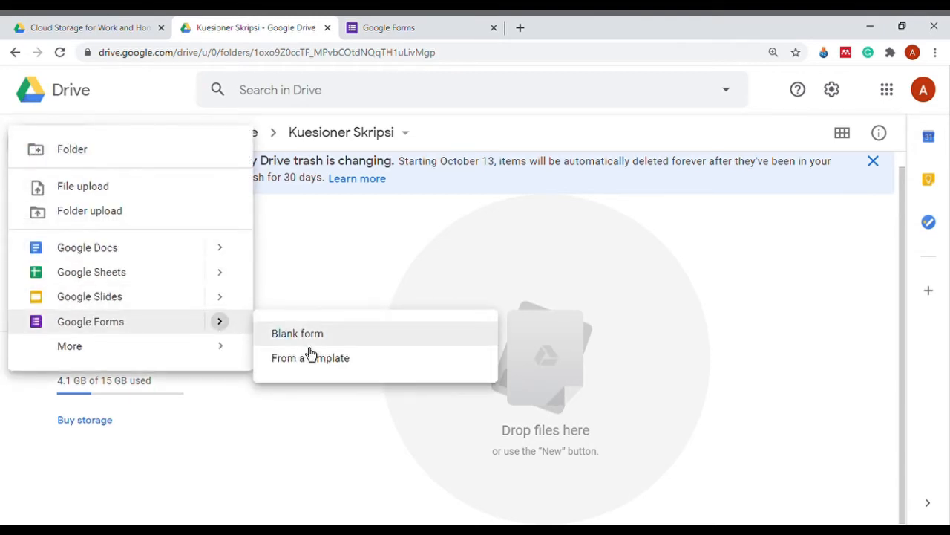
{"action": "left_click", "coordinate": [310, 347]}
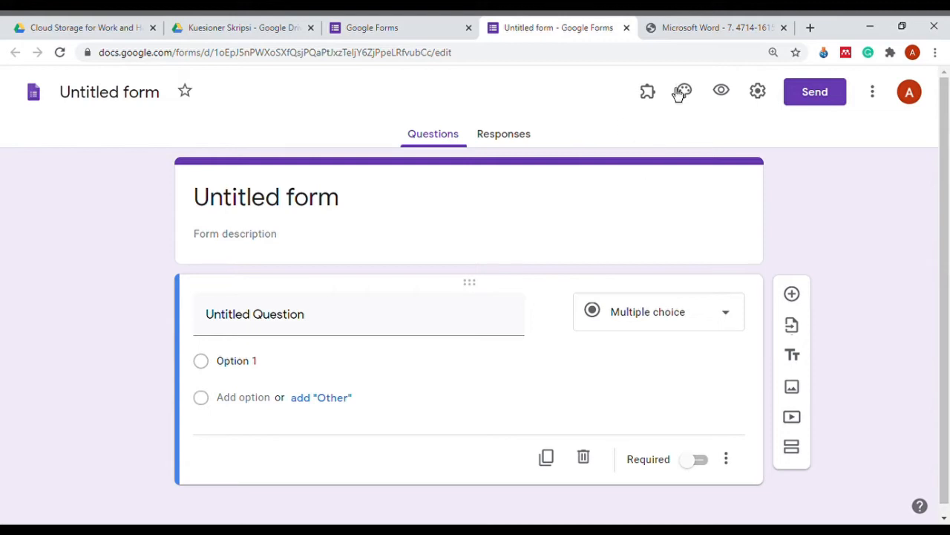
- Switch to the journal article PDF and look through it from the title page to the Rerangka Konseptual diagram
{"action": "left_click", "coordinate": [678, 31]}
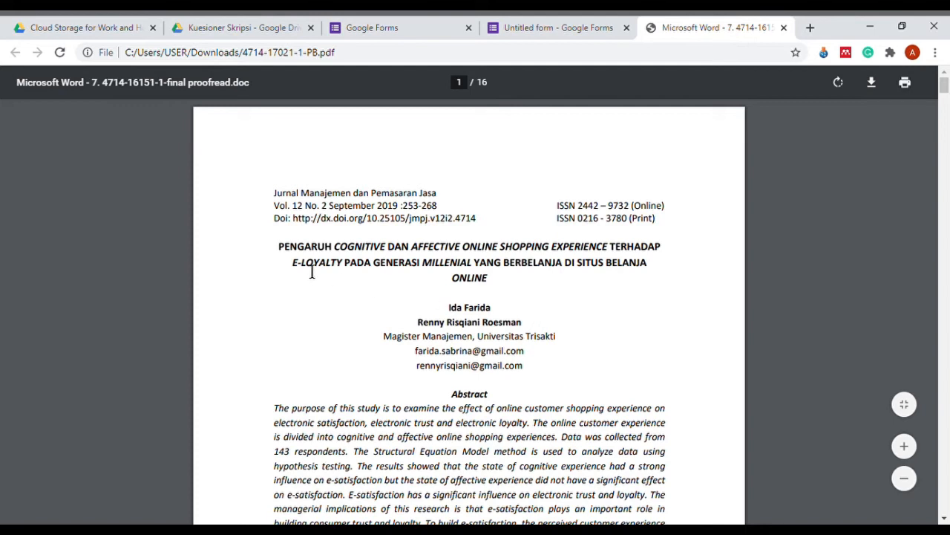
{"action": "scroll", "coordinate": [516, 303], "scroll_direction": "down", "scroll_amount": 2}
{"action": "scroll", "coordinate": [515, 305], "scroll_direction": "up", "scroll_amount": 2}
{"action": "scroll", "coordinate": [492, 340], "scroll_direction": "down", "scroll_amount": 8}
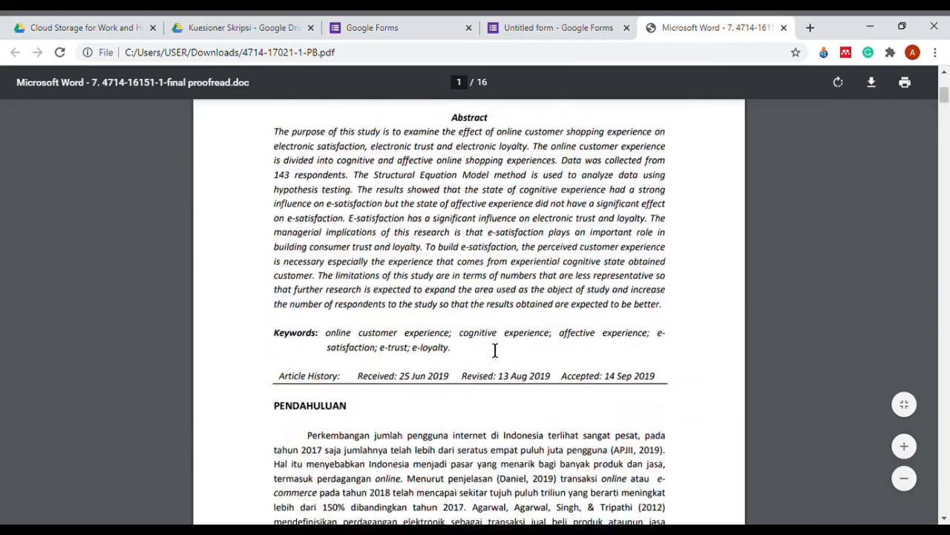
{"action": "scroll", "coordinate": [490, 349], "scroll_direction": "down", "scroll_amount": 14}
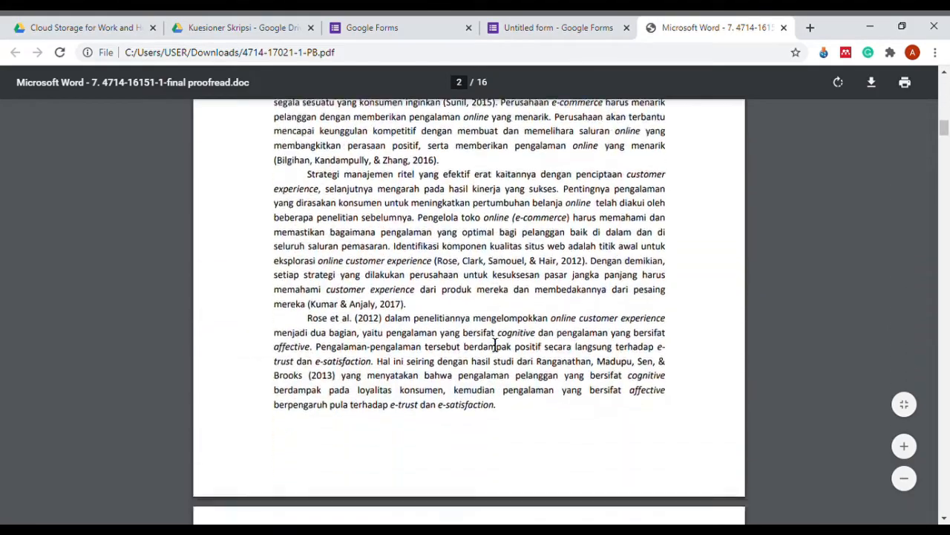
{"action": "scroll", "coordinate": [495, 342], "scroll_direction": "down", "scroll_amount": 18}
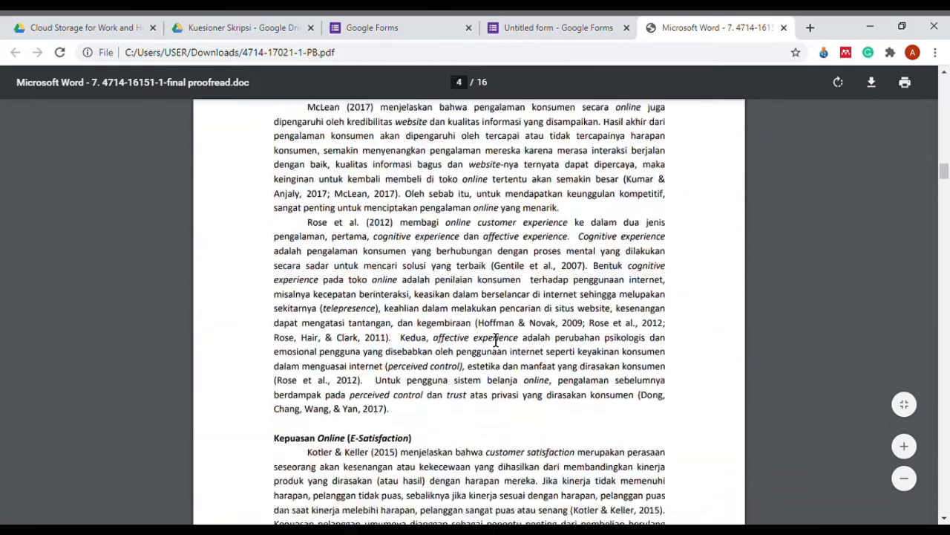
{"action": "scroll", "coordinate": [495, 340], "scroll_direction": "down", "scroll_amount": 10}
{"action": "scroll", "coordinate": [496, 340], "scroll_direction": "up", "scroll_amount": 3}
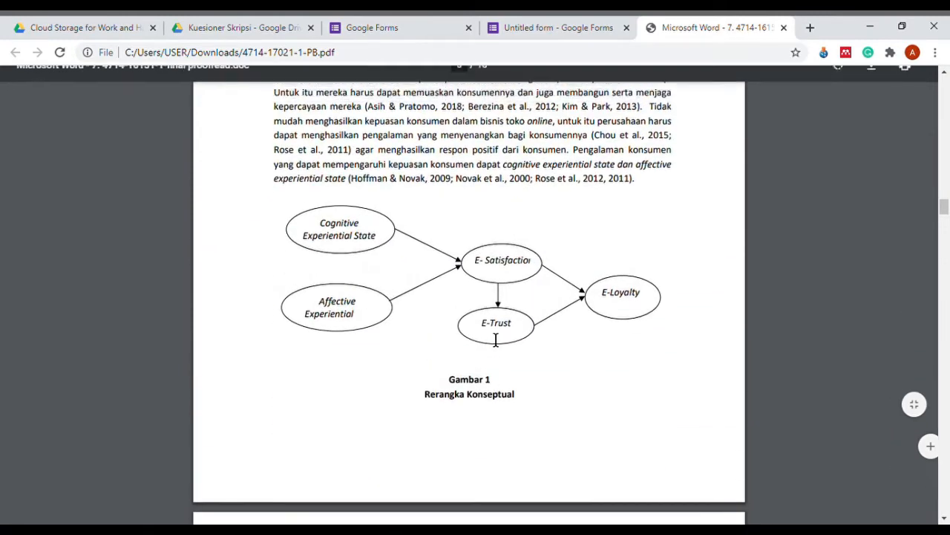
{"action": "scroll", "coordinate": [495, 340], "scroll_direction": "up", "scroll_amount": 1}
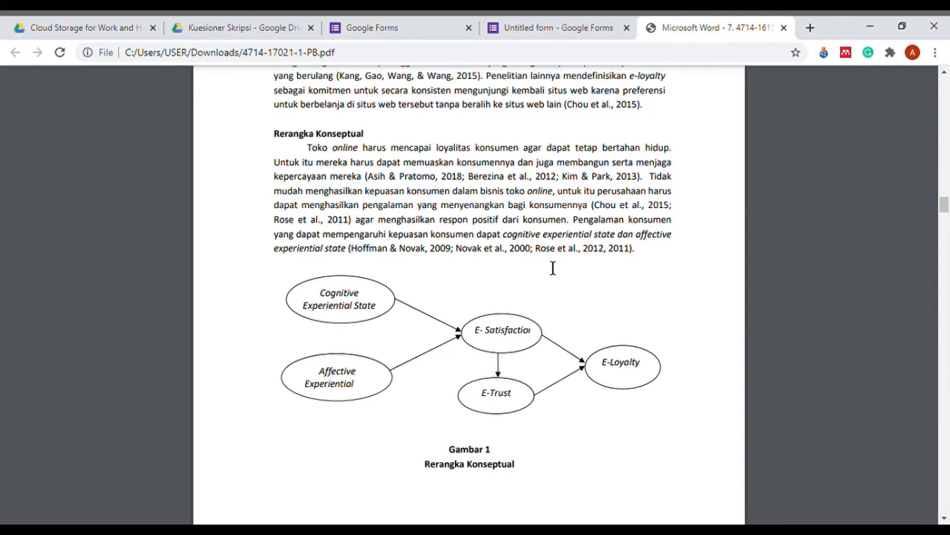
- Examine the article's hypotheses, research method and the questionnaire items in Tabel 2, Hasil Uji Validitas dan Uji Reliabilitas
{"action": "scroll", "coordinate": [526, 282], "scroll_direction": "down", "scroll_amount": 1}
{"action": "scroll", "coordinate": [518, 289], "scroll_direction": "down", "scroll_amount": 4}
{"action": "scroll", "coordinate": [519, 288], "scroll_direction": "down", "scroll_amount": 4}
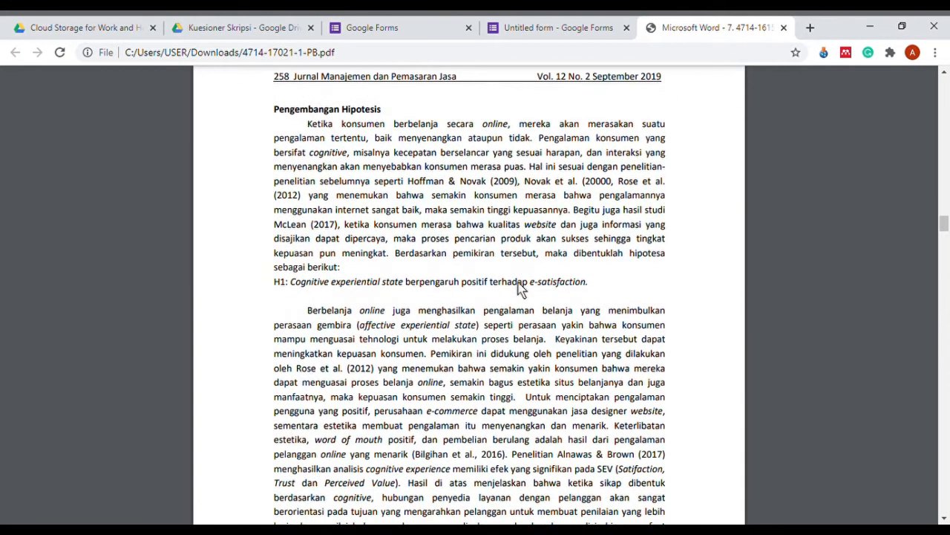
{"action": "scroll", "coordinate": [520, 290], "scroll_direction": "down", "scroll_amount": 8}
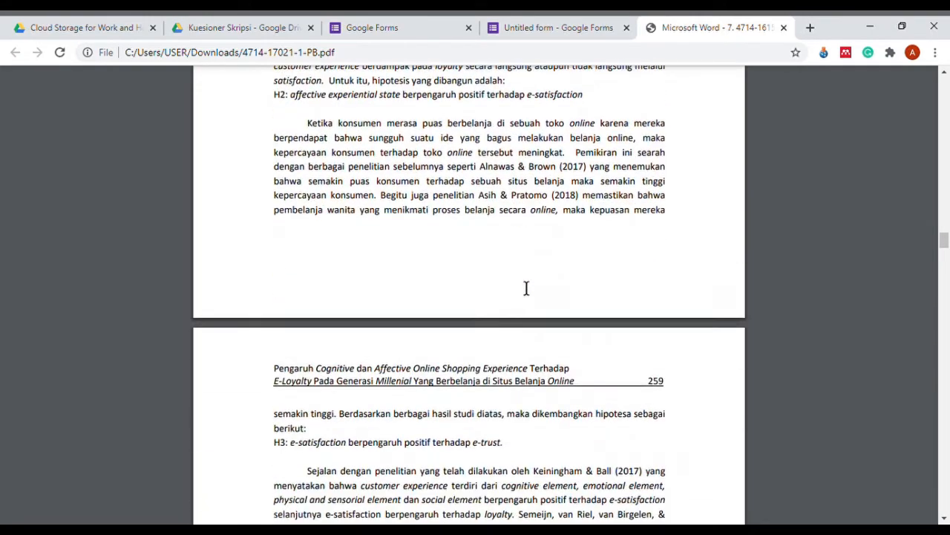
{"action": "scroll", "coordinate": [525, 289], "scroll_direction": "down", "scroll_amount": 9}
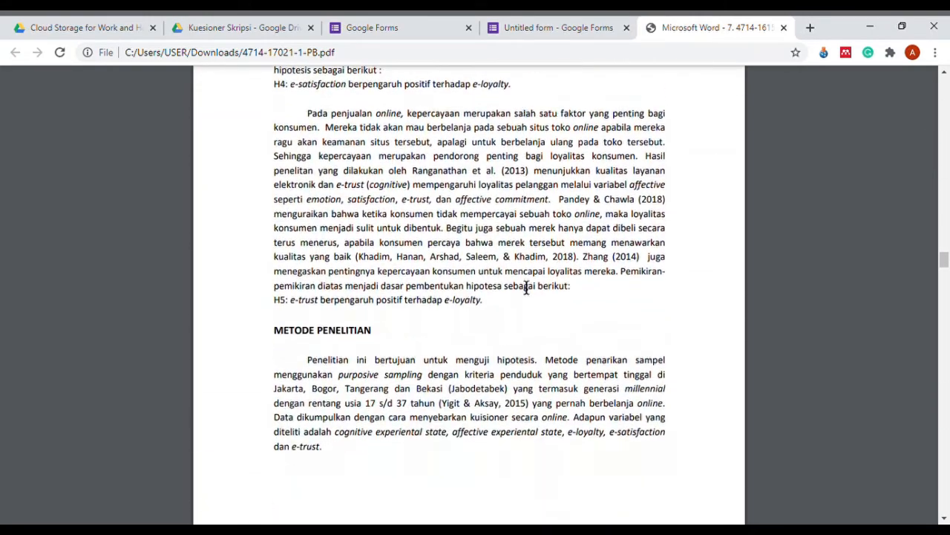
{"action": "scroll", "coordinate": [525, 290], "scroll_direction": "down", "scroll_amount": 5}
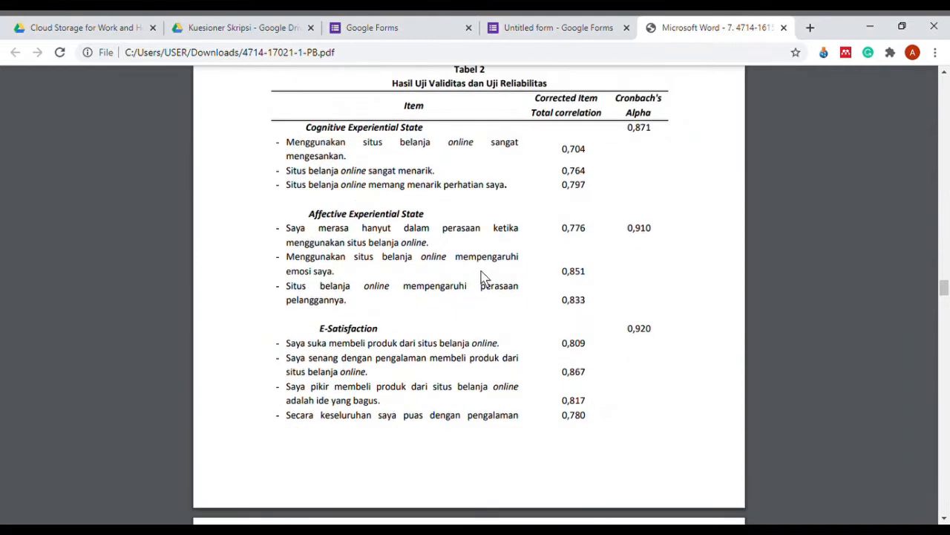
{"action": "scroll", "coordinate": [446, 164], "scroll_direction": "up", "scroll_amount": 1}
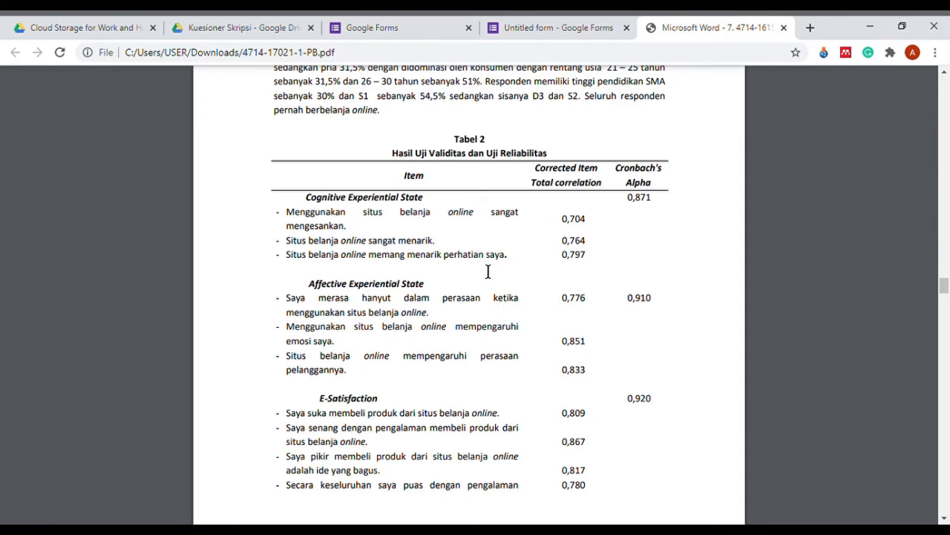
- Copy the journal article's title from "PENGARUH" through "E-LOYALTY" and use it to replace the title of the untitled form
{"action": "left_click", "coordinate": [544, 31]}
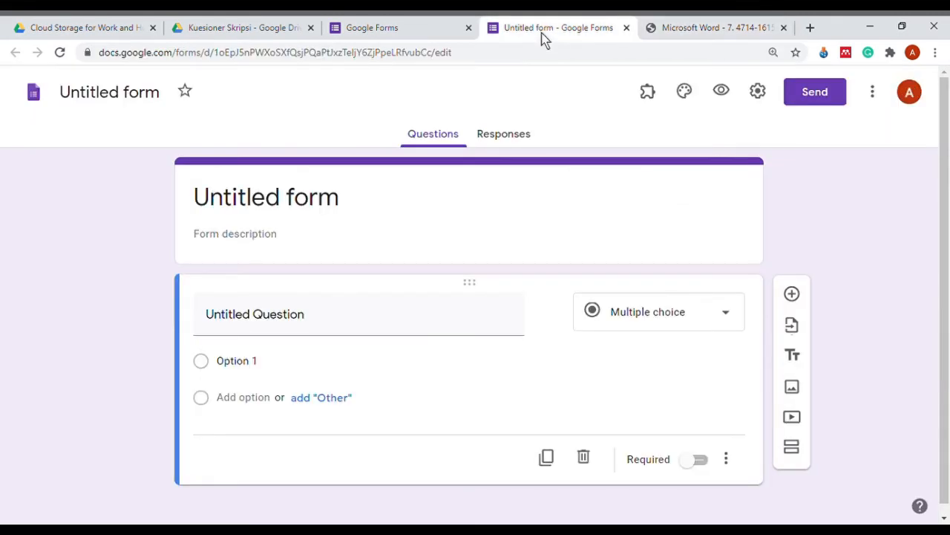
{"action": "left_click", "coordinate": [375, 214]}
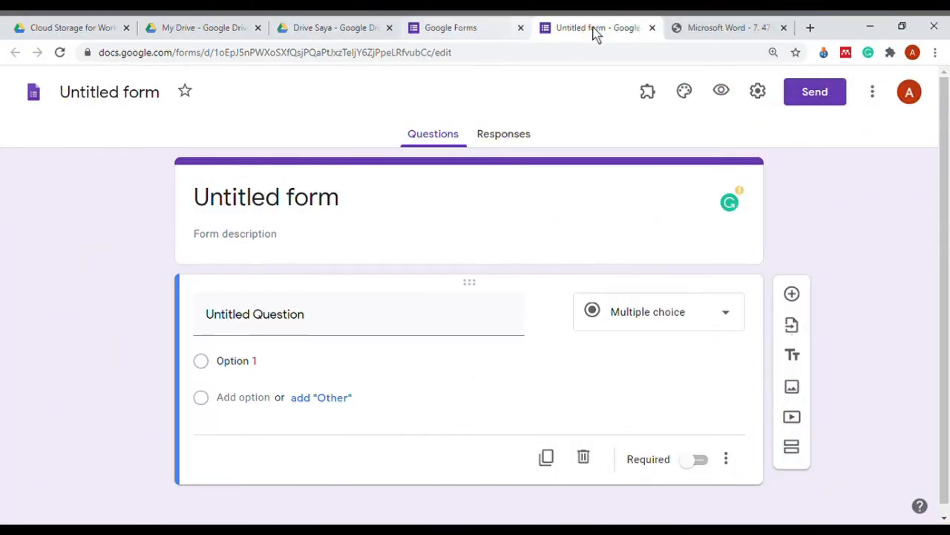
{"action": "left_click", "coordinate": [721, 33]}
{"action": "scroll", "coordinate": [475, 334], "scroll_direction": "up", "scroll_amount": 3}
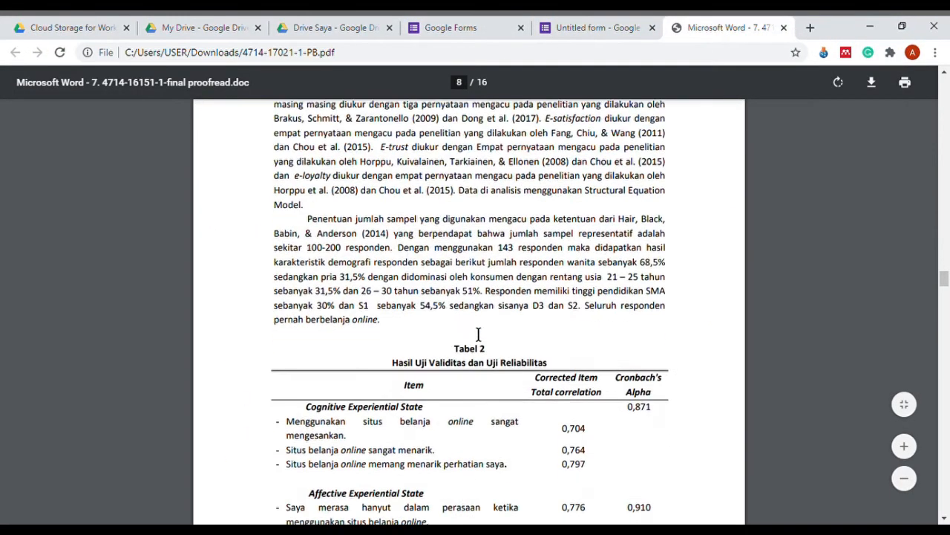
{"action": "scroll", "coordinate": [478, 334], "scroll_direction": "down", "scroll_amount": 2}
{"action": "left_click_drag", "start_coordinate": [943, 286], "coordinate": [943, 83]}
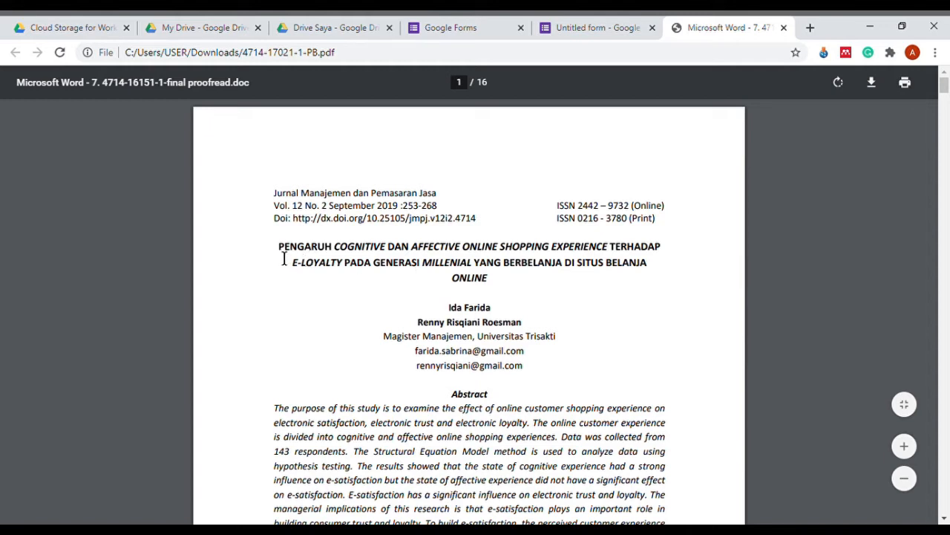
{"action": "left_click_drag", "start_coordinate": [286, 257], "coordinate": [351, 277]}
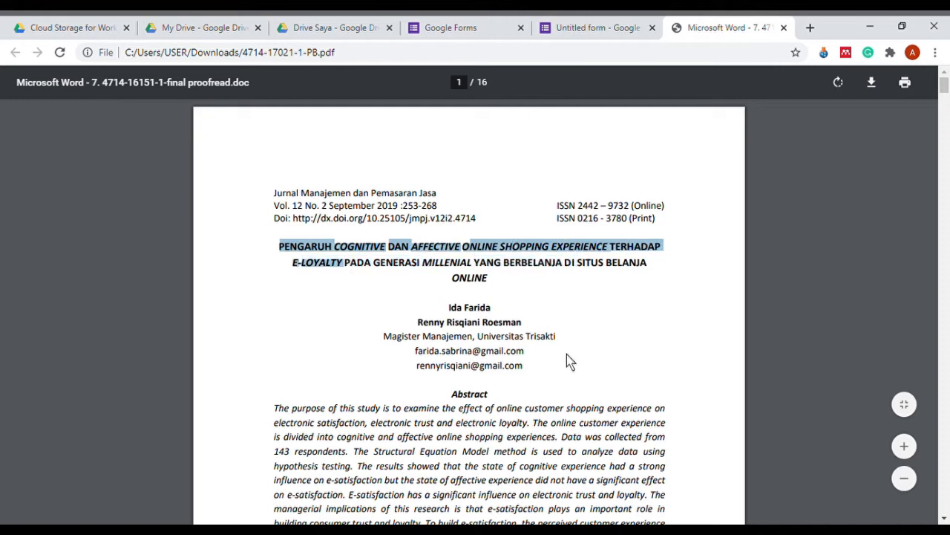
{"action": "left_click", "coordinate": [573, 33]}
{"action": "left_click", "coordinate": [401, 205]}
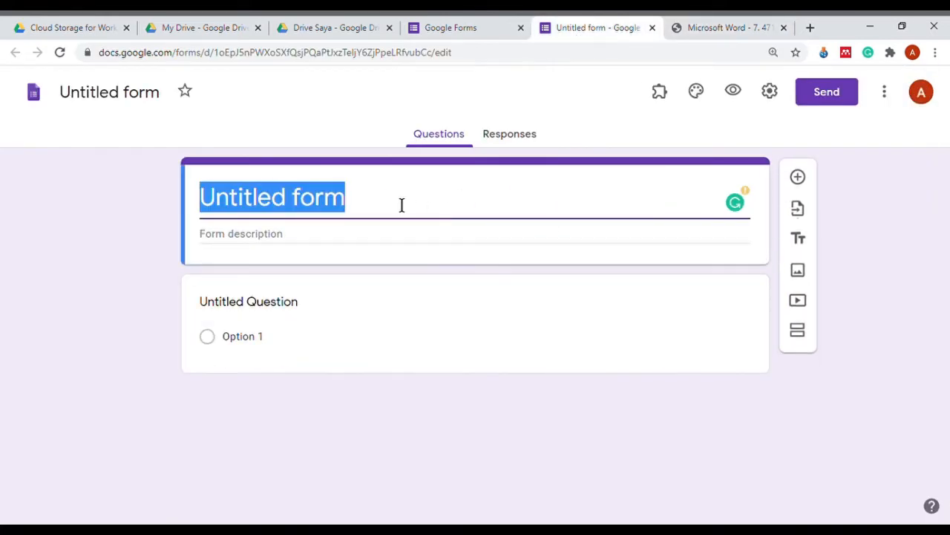
{"action": "type", "text": "PENGARUH COGNITIVE DAN AFFECTIVE ONLINE SHOPPING EXPERIENCE TERHADAPE-LOYALTY"}
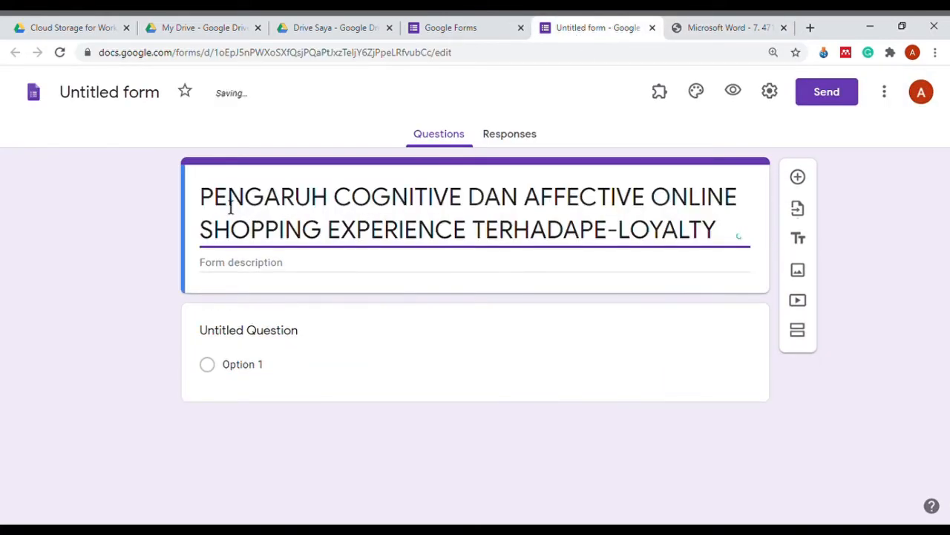
- Put "Kuesioner penelitian" in front of the form title and enclose the article title in double quotation marks
{"action": "left_click", "coordinate": [208, 206]}
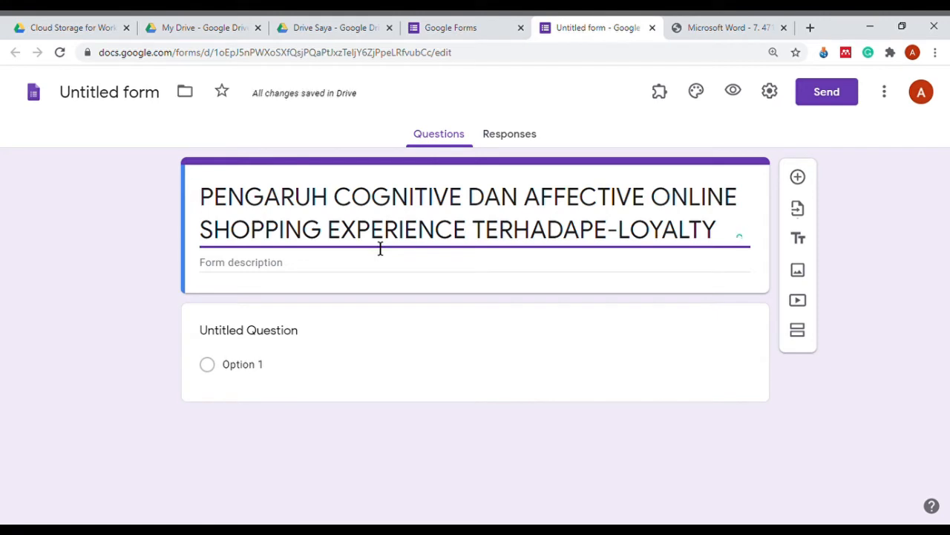
{"action": "type", "text": "Kuesio"}
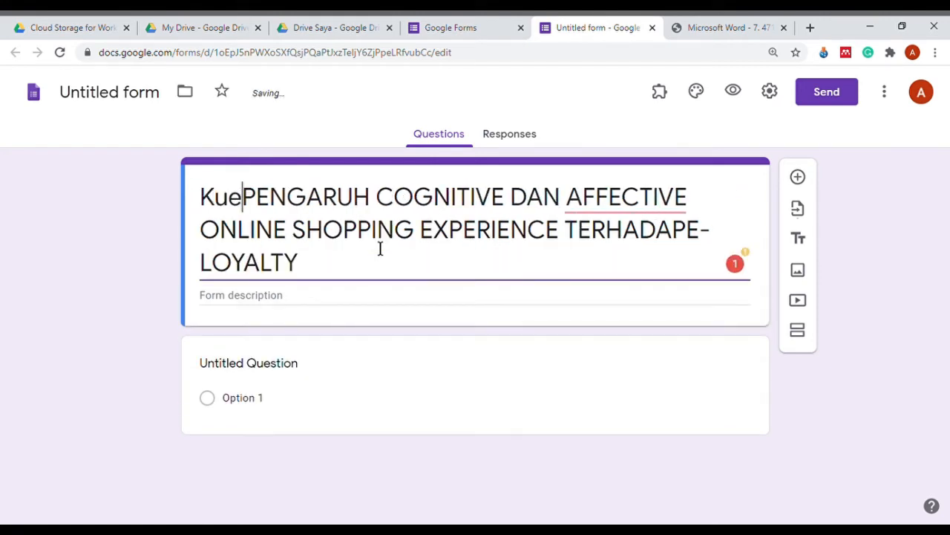
{"action": "type", "text": "ner pene"}
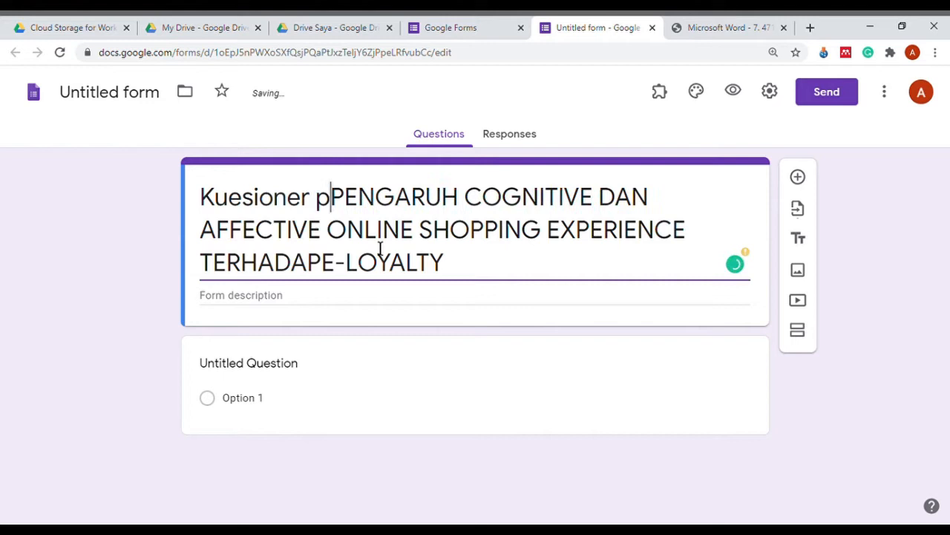
{"action": "type", "text": "litian "}
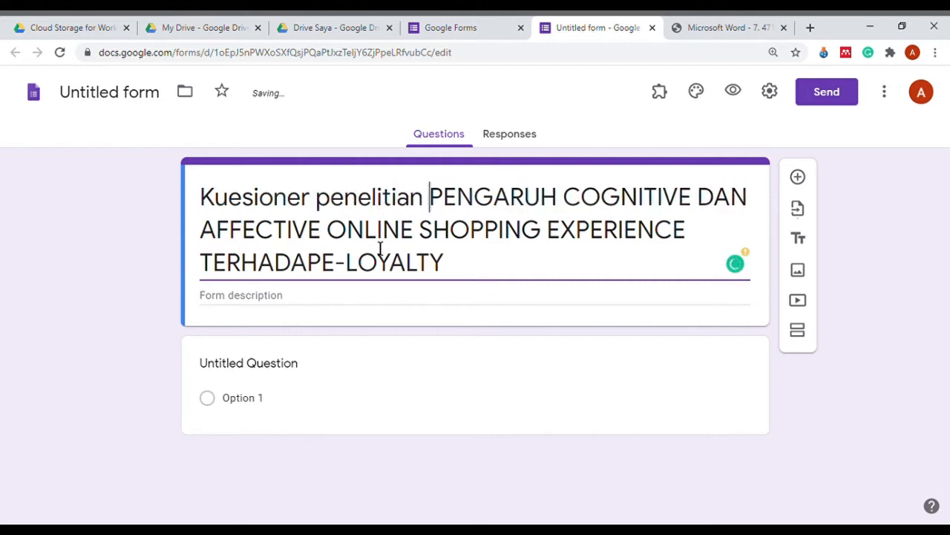
{"action": "type", "text": "\""}
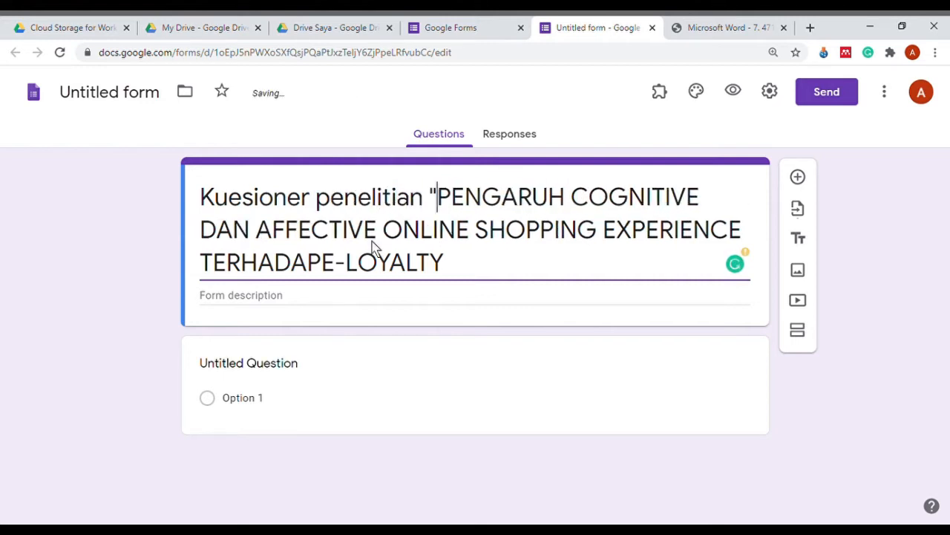
{"action": "left_click", "coordinate": [456, 280]}
{"action": "type", "text": "\""}
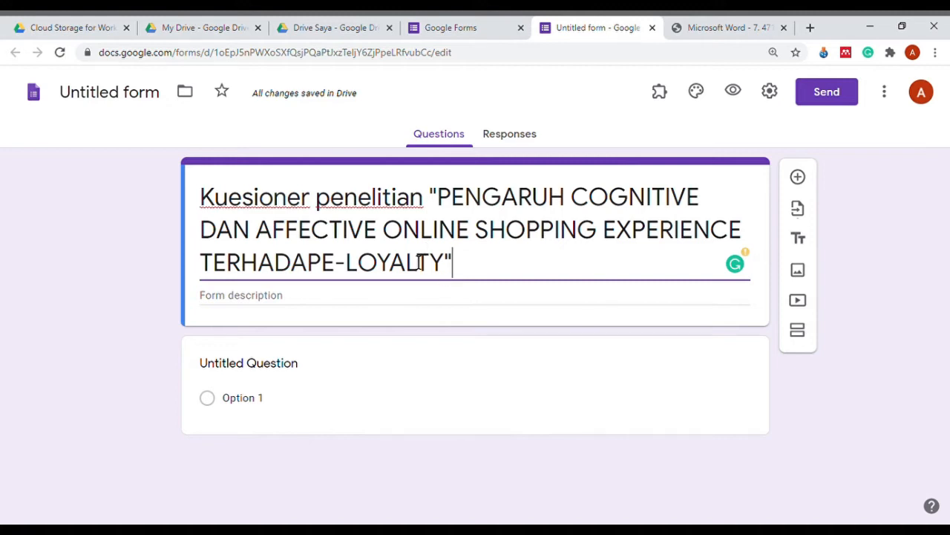
- Enter the greeting "Assalamualaikum, ......" as the form description, followed by a line break, dismissing the Grammarly sign-in notice
{"action": "left_click", "coordinate": [278, 306]}
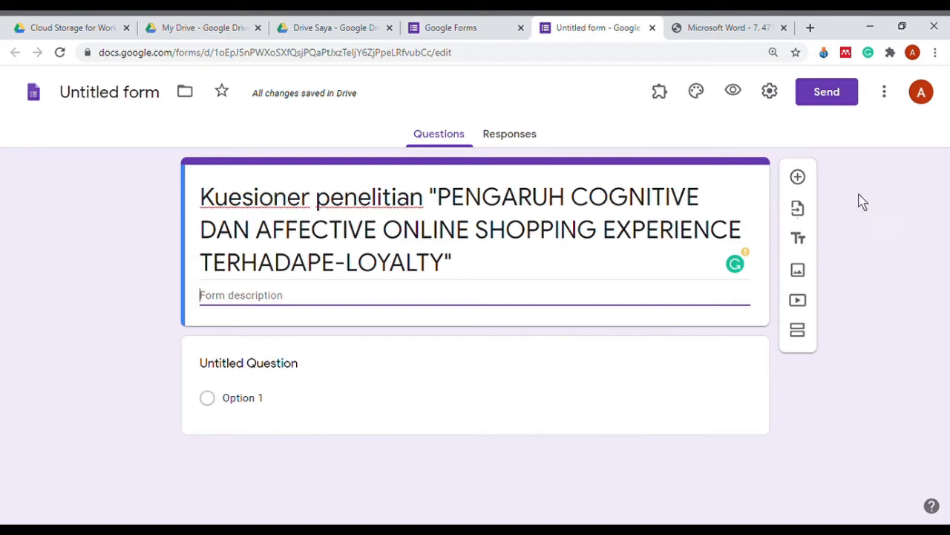
{"action": "left_click", "coordinate": [301, 380]}
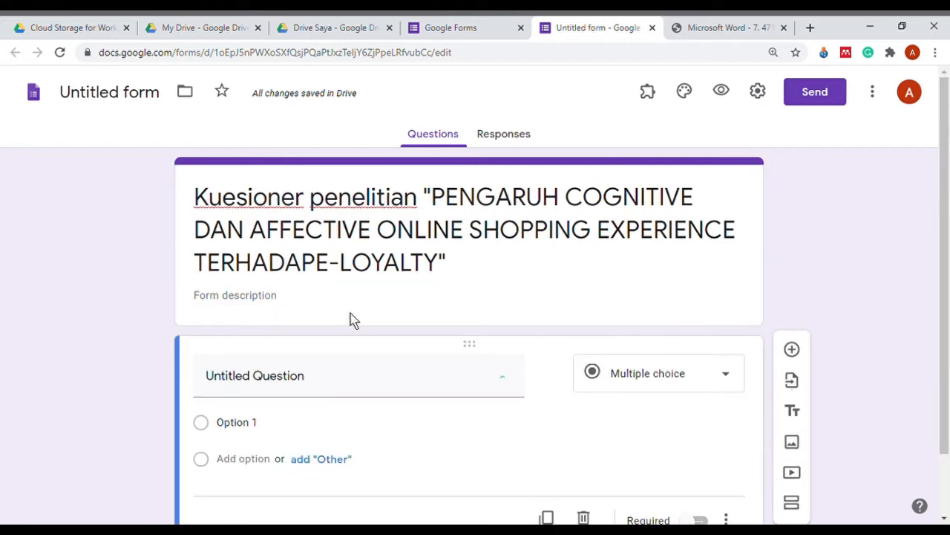
{"action": "left_click", "coordinate": [329, 305]}
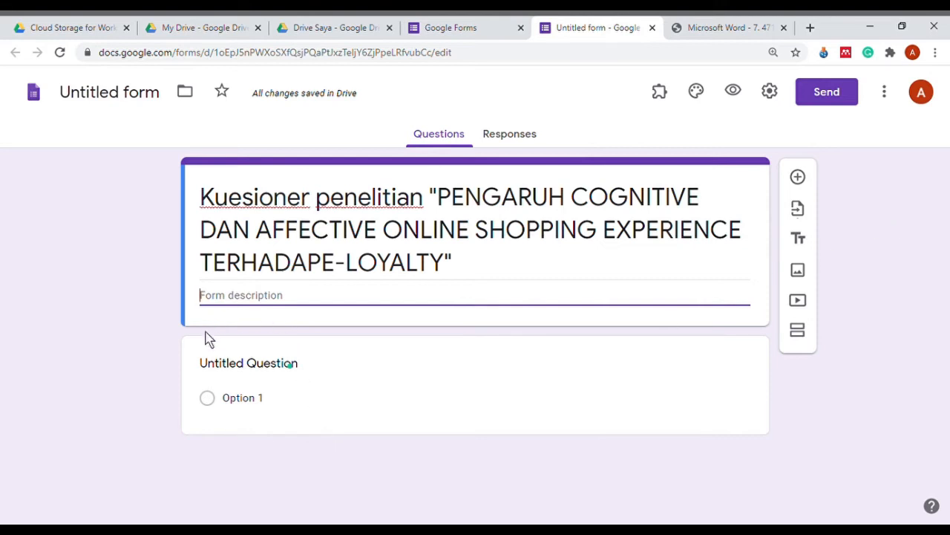
{"action": "type", "text": "A"}
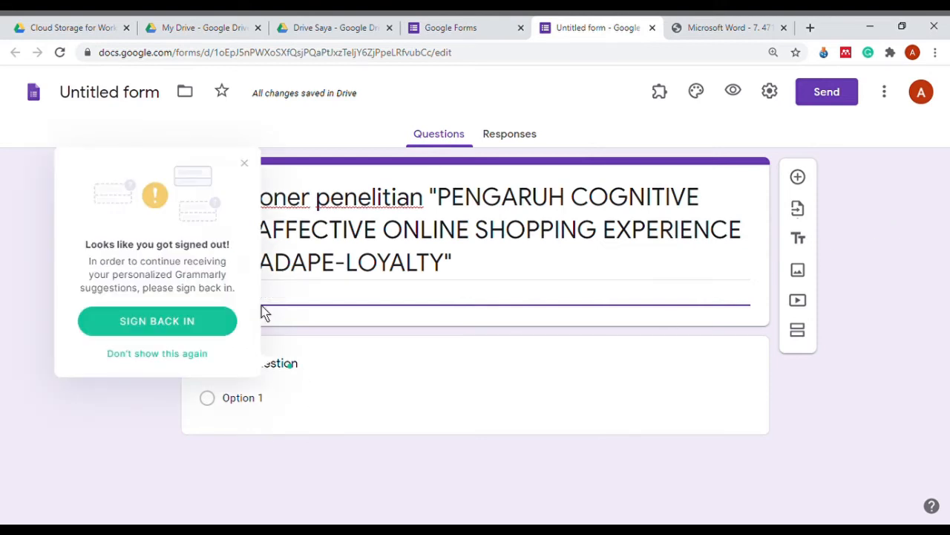
{"action": "left_click", "coordinate": [244, 162]}
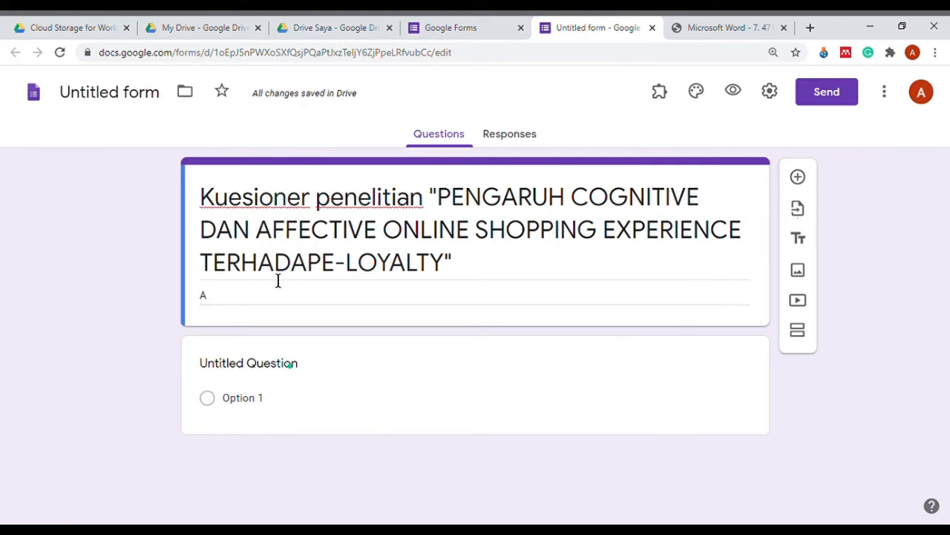
{"action": "double_click", "coordinate": [271, 306]}
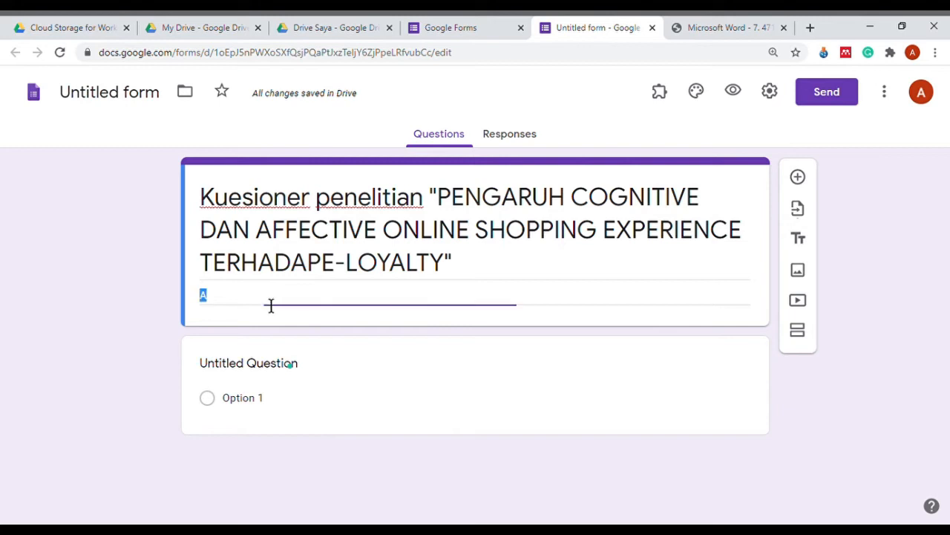
{"action": "type", "text": "As"}
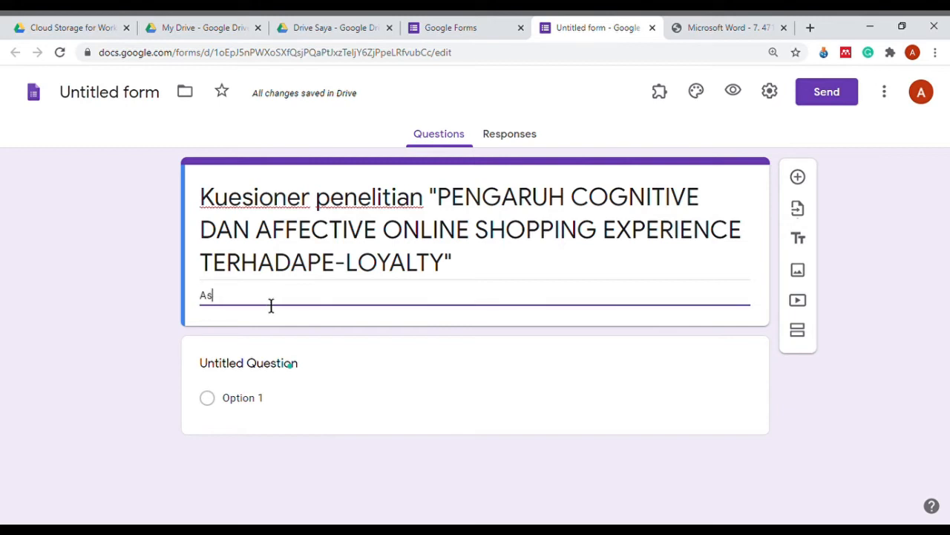
{"action": "type", "text": "salam"}
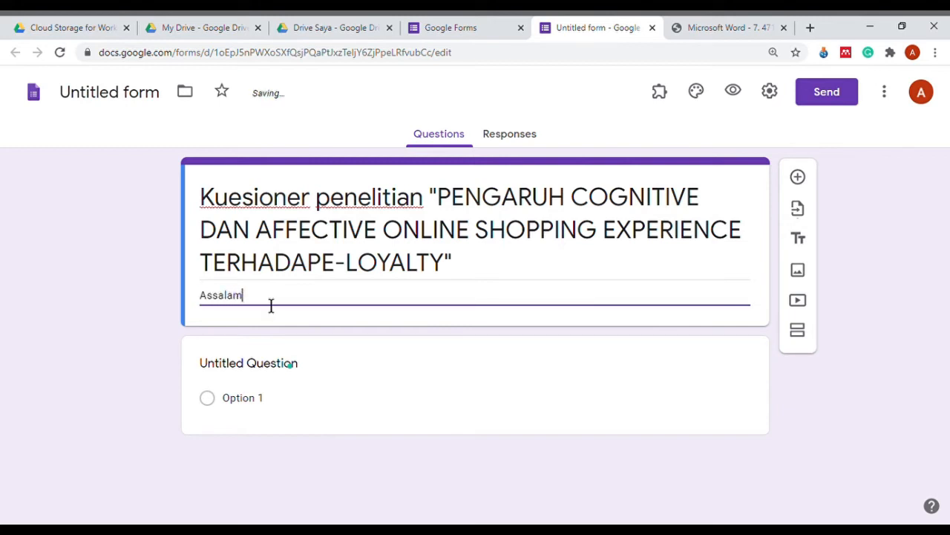
{"action": "type", "text": "ualaikum, ......"}
{"action": "key", "text": "Return"}
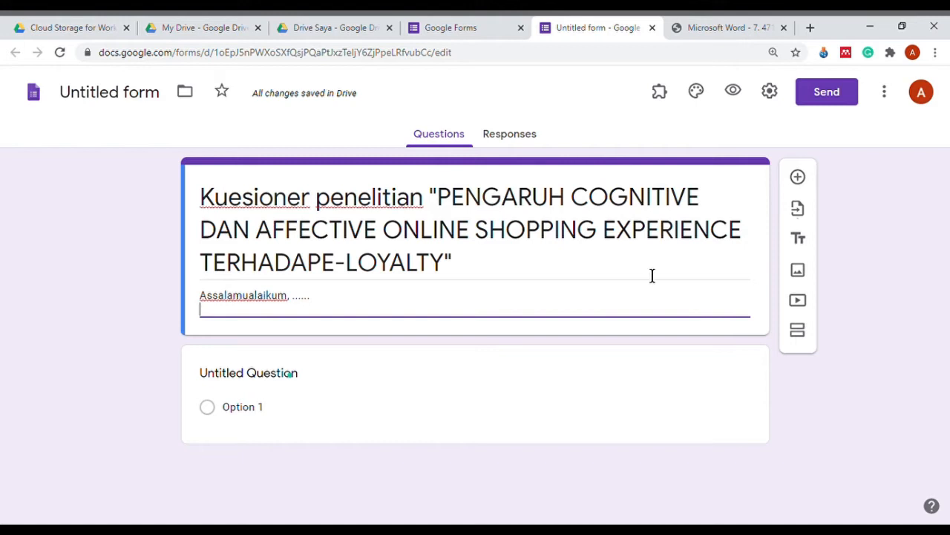
- Add a title and description block below the form header and title it "Biodata Responden"
{"action": "left_click", "coordinate": [806, 251]}
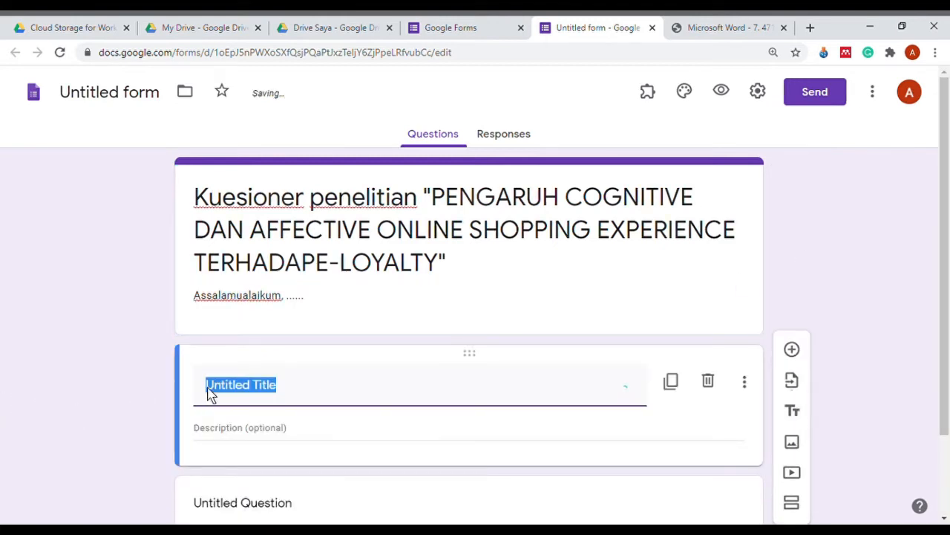
{"action": "scroll", "coordinate": [209, 393], "scroll_direction": "down", "scroll_amount": 1}
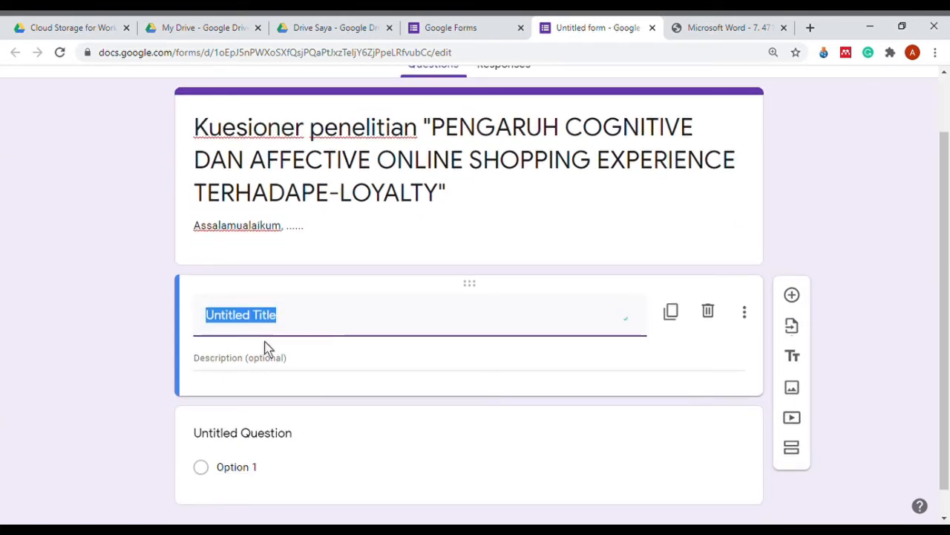
{"action": "type", "text": "Biodata"}
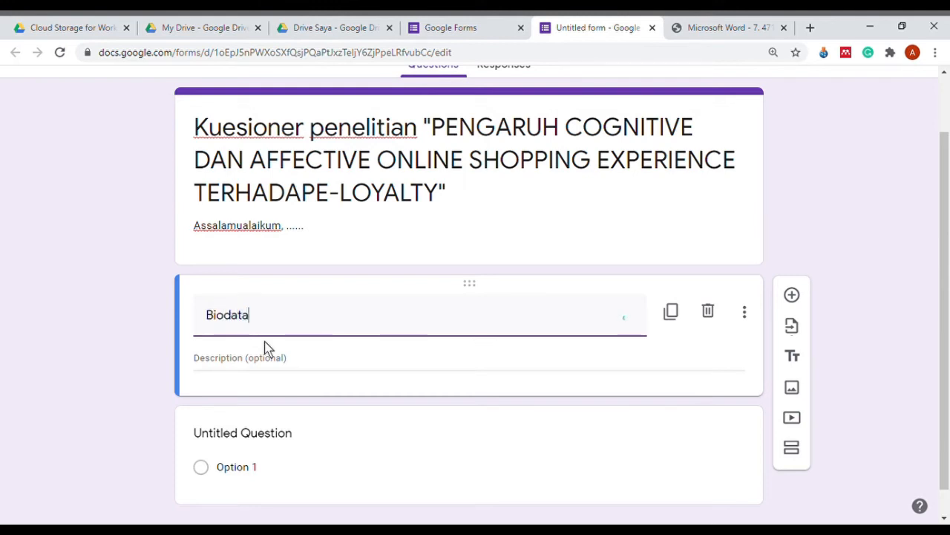
{"action": "type", "text": " Responden"}
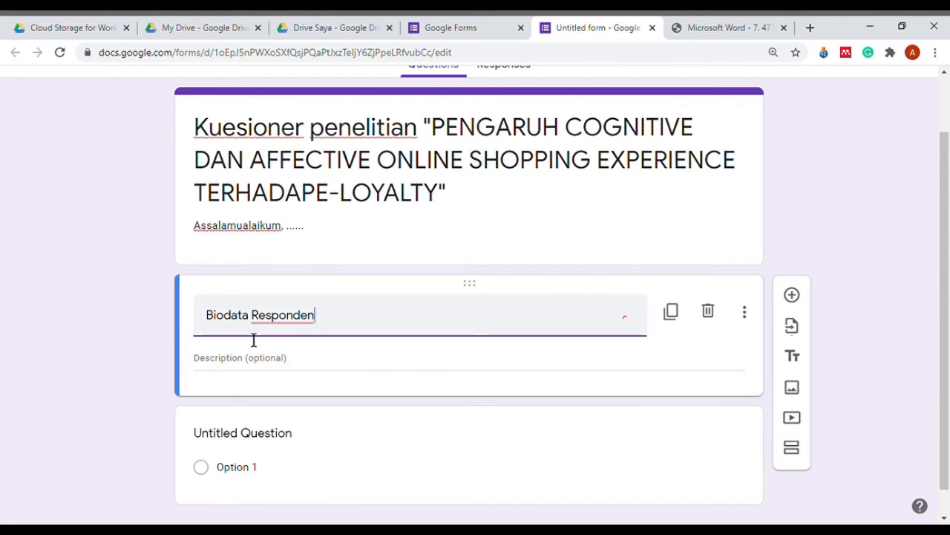
- Rename the untitled question "Gender" and look through the available question types from Short answer to Time
{"action": "scroll", "coordinate": [267, 371], "scroll_direction": "down", "scroll_amount": 1}
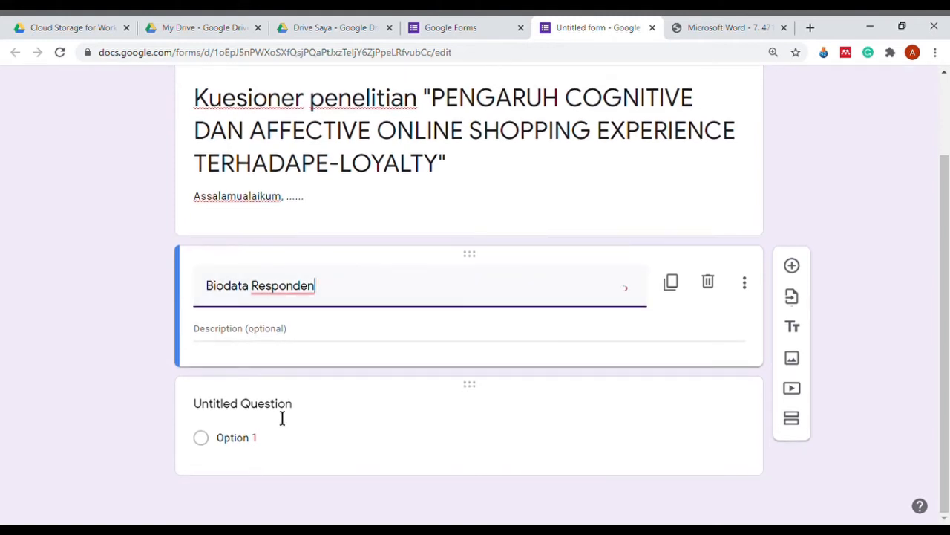
{"action": "left_click", "coordinate": [282, 418]}
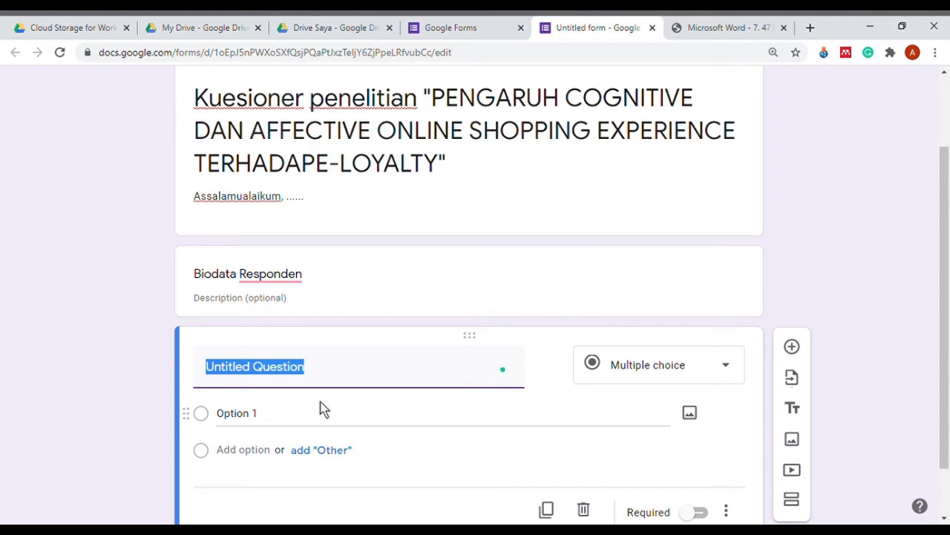
{"action": "type", "text": "Ud"}
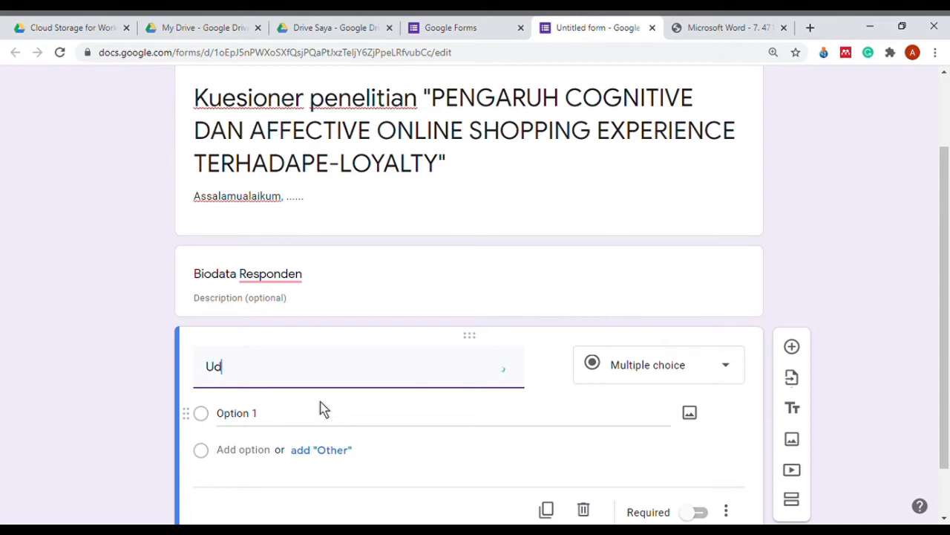
{"action": "key", "text": "BackSpace"}
{"action": "key", "text": "BackSpace"}
{"action": "type", "text": "Gender"}
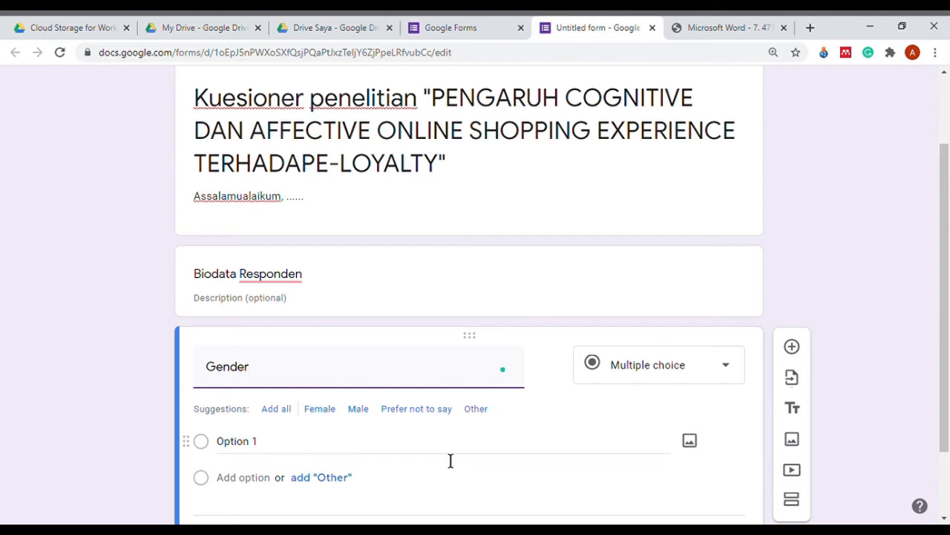
{"action": "left_click", "coordinate": [674, 385]}
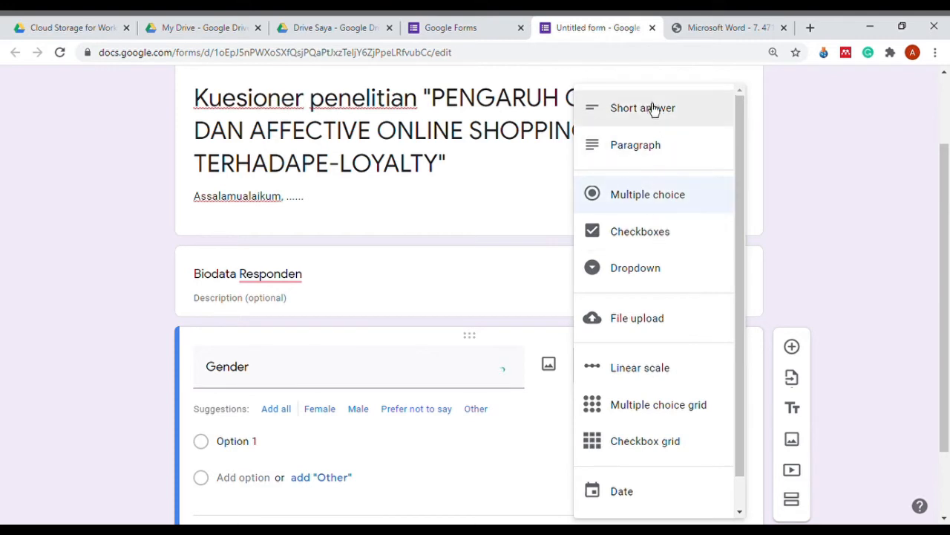
{"action": "scroll", "coordinate": [821, 283], "scroll_direction": "down", "scroll_amount": 1}
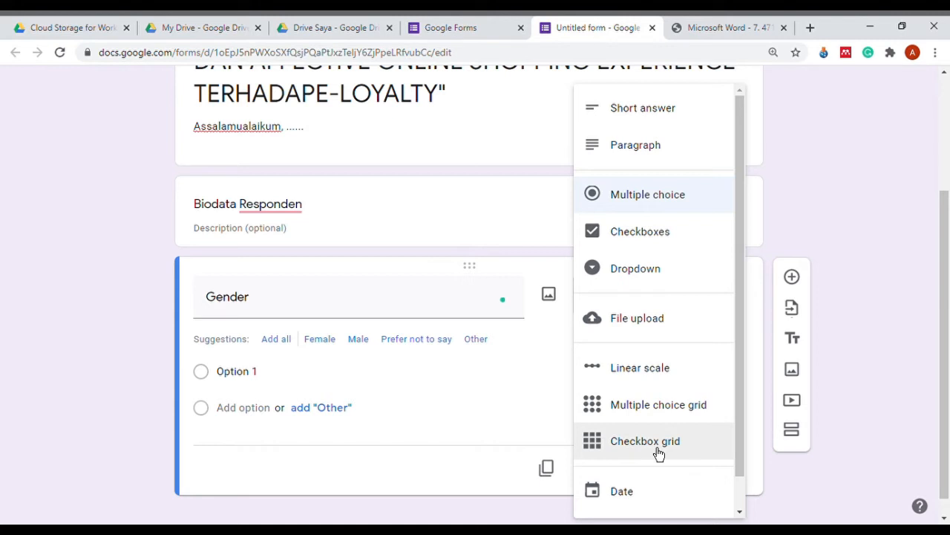
{"action": "scroll", "coordinate": [658, 453], "scroll_direction": "down", "scroll_amount": 1}
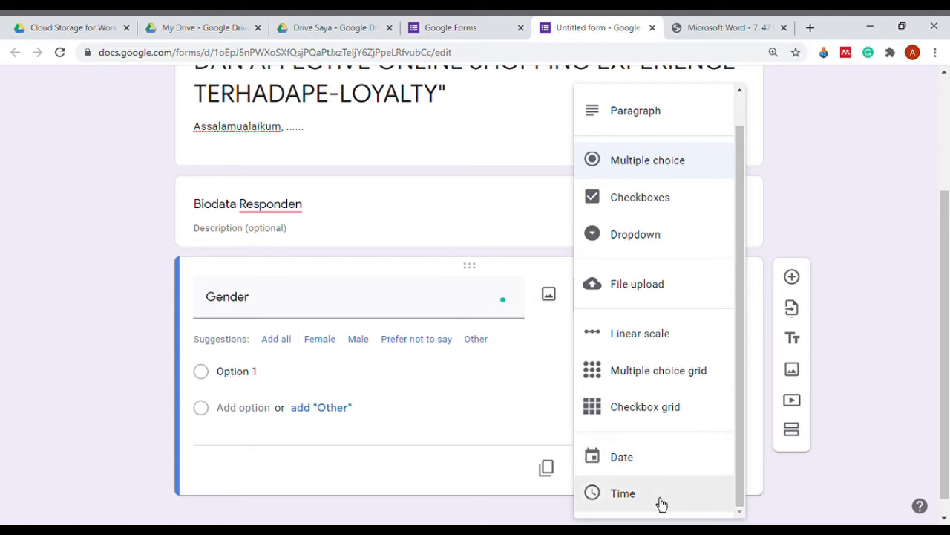
- Give the Gender question the options "Laki-laki" and "Perempuan" and make it required
{"action": "left_click", "coordinate": [417, 375]}
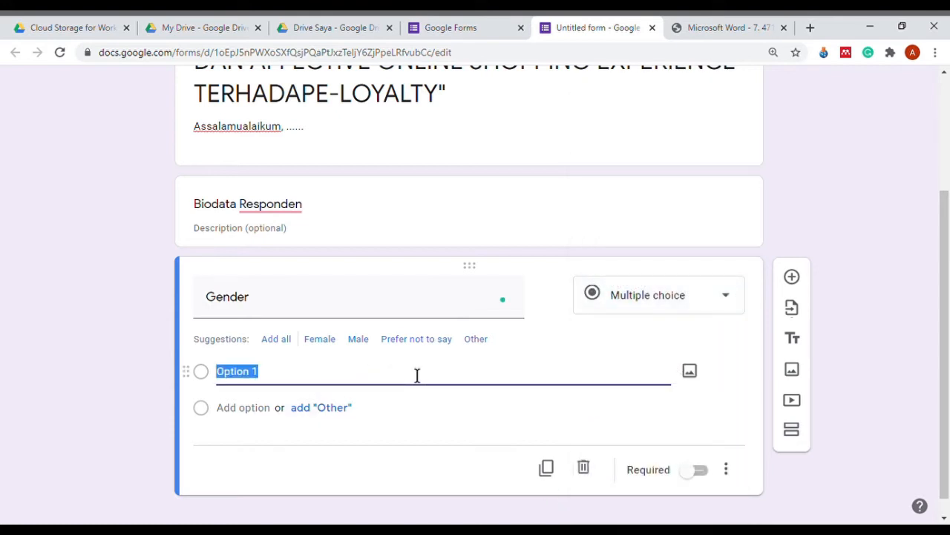
{"action": "type", "text": "Laki-laki"}
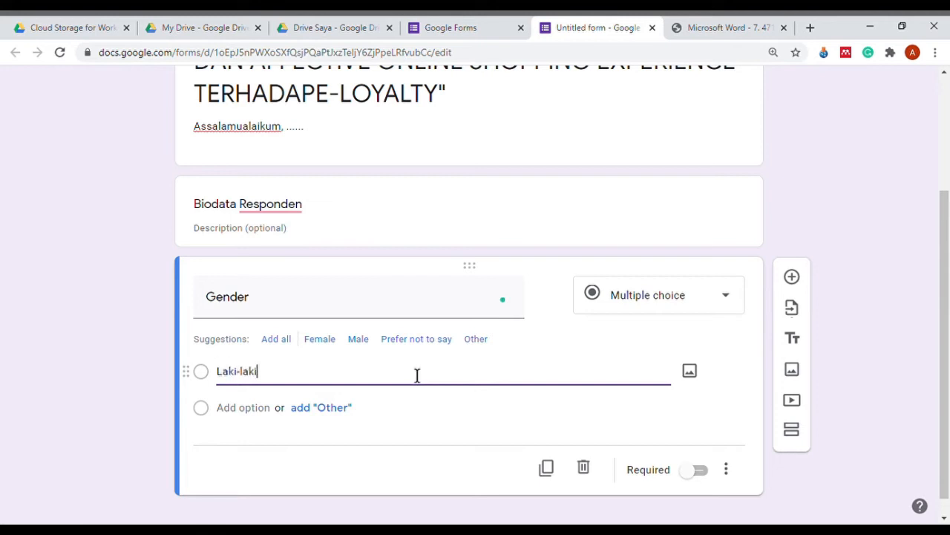
{"action": "left_click", "coordinate": [250, 410]}
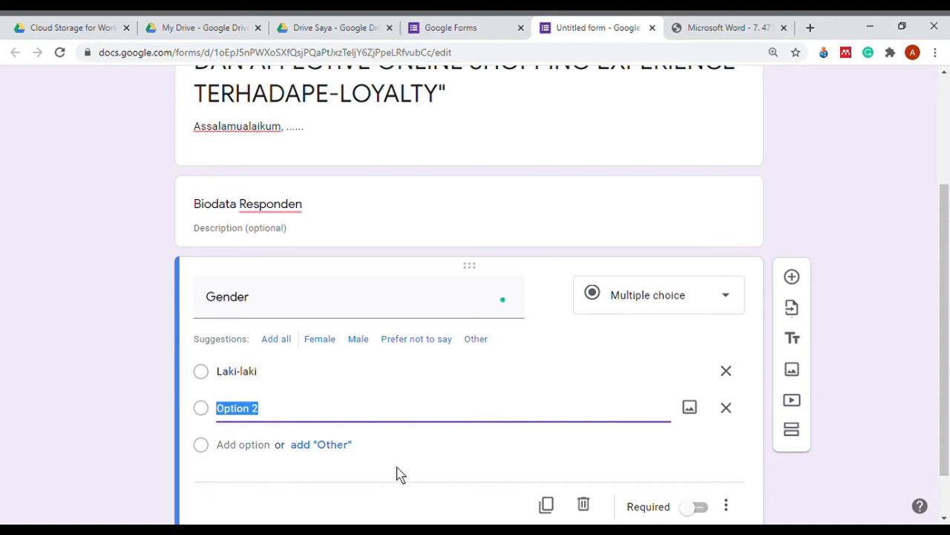
{"action": "type", "text": "P"}
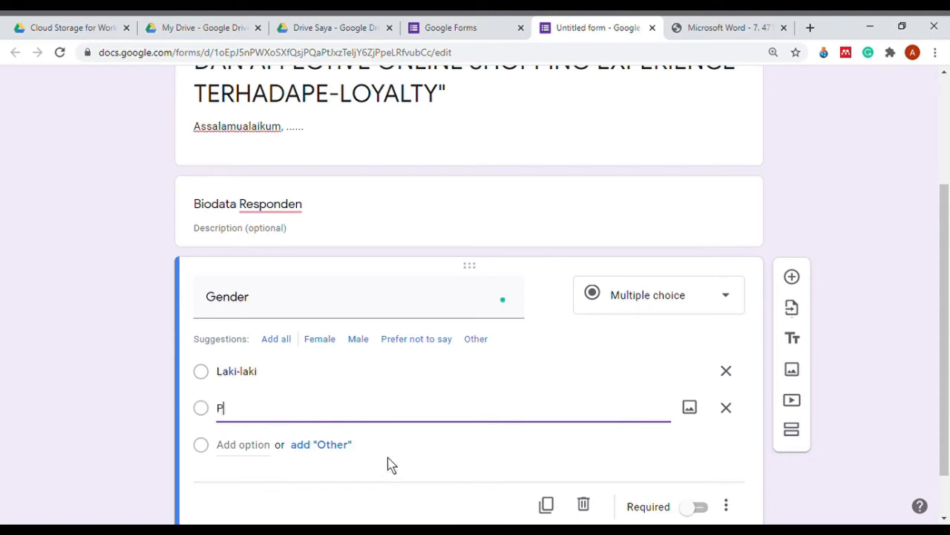
{"action": "type", "text": "erempuan"}
{"action": "scroll", "coordinate": [479, 356], "scroll_direction": "down", "scroll_amount": 1}
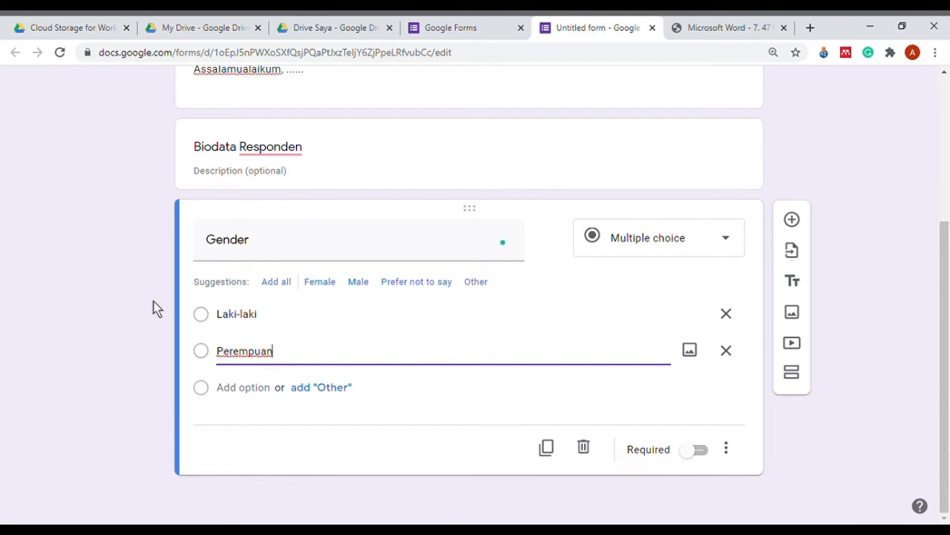
{"action": "left_click", "coordinate": [698, 450]}
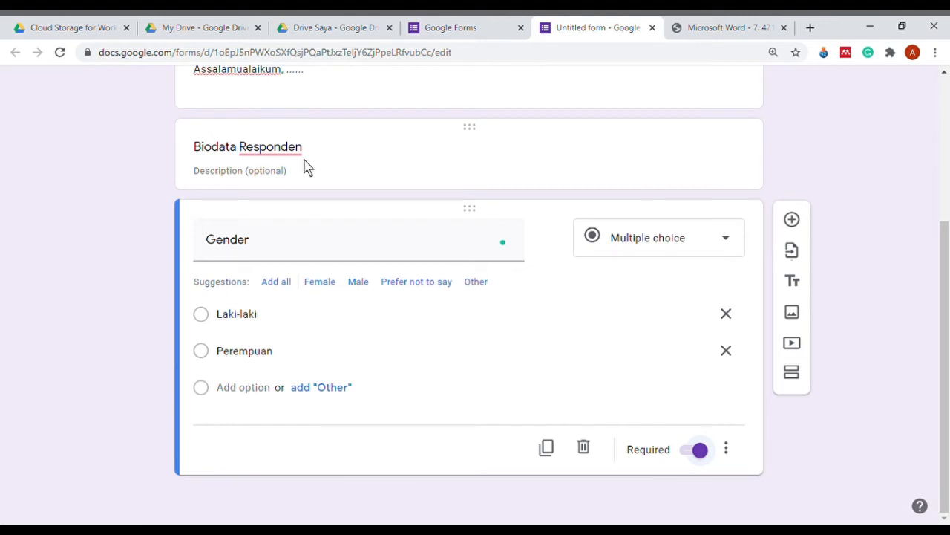
- Add a new question below Gender, title it "Usia" and set its type to Multiple choice
{"action": "left_click", "coordinate": [791, 221]}
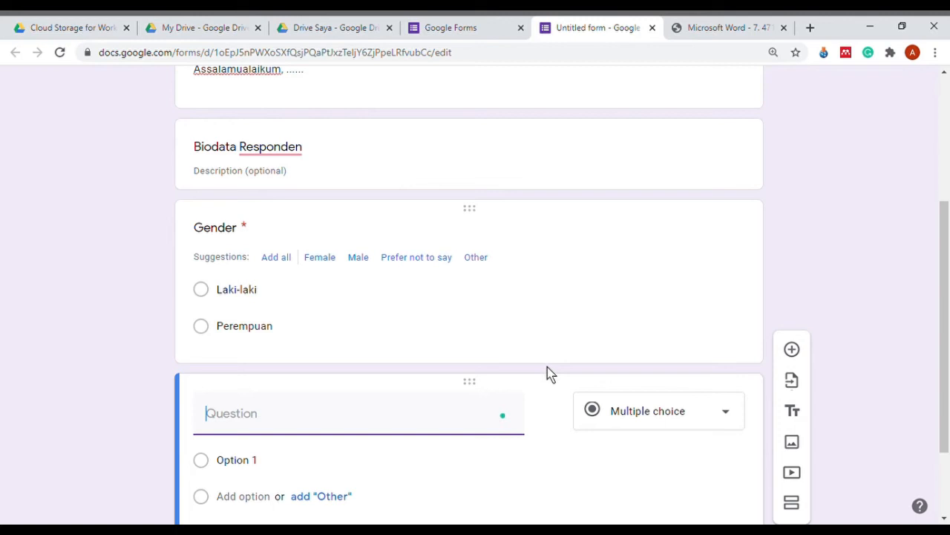
{"action": "type", "text": "Usia"}
{"action": "left_click", "coordinate": [657, 419]}
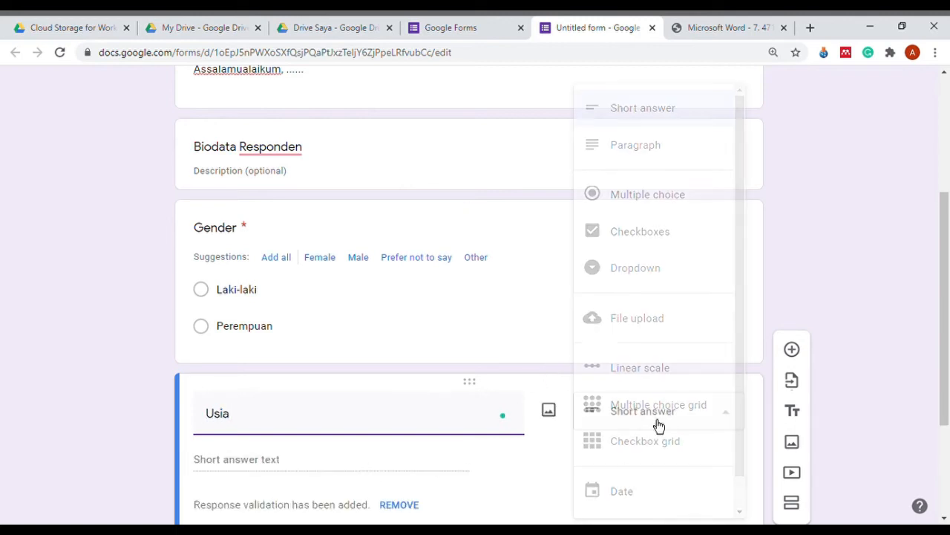
{"action": "left_click", "coordinate": [643, 199]}
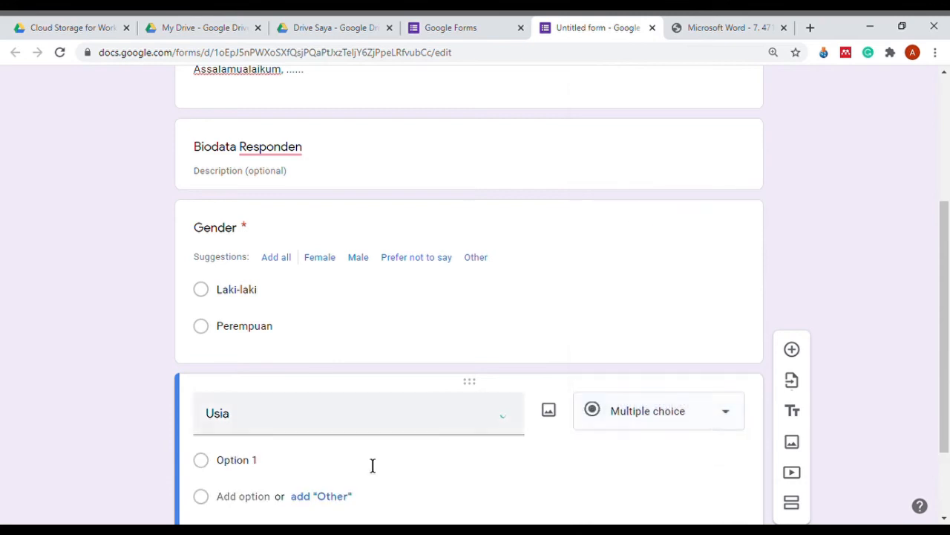
- Give the Usia question its first two answer options, "15-25 tahun" and "26-35 tahun"
{"action": "left_click", "coordinate": [309, 479]}
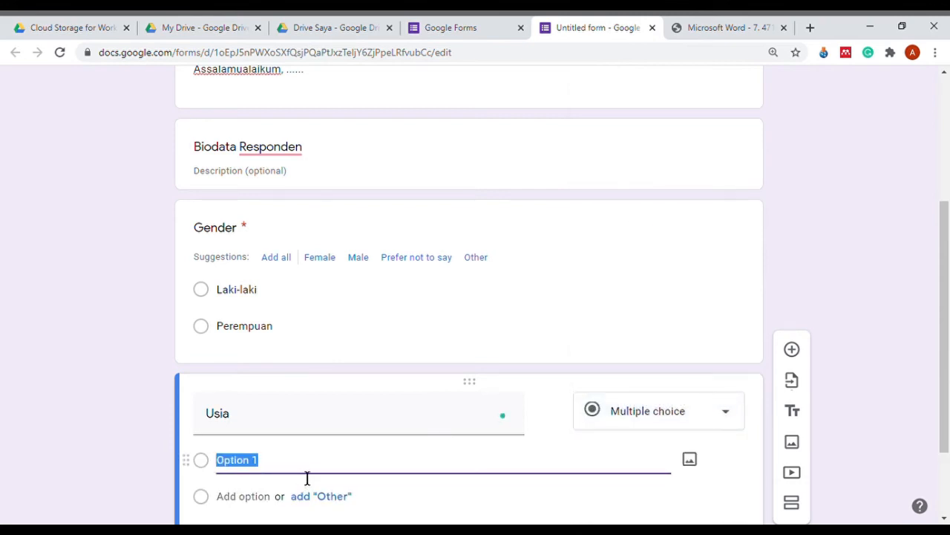
{"action": "type", "text": "15-"}
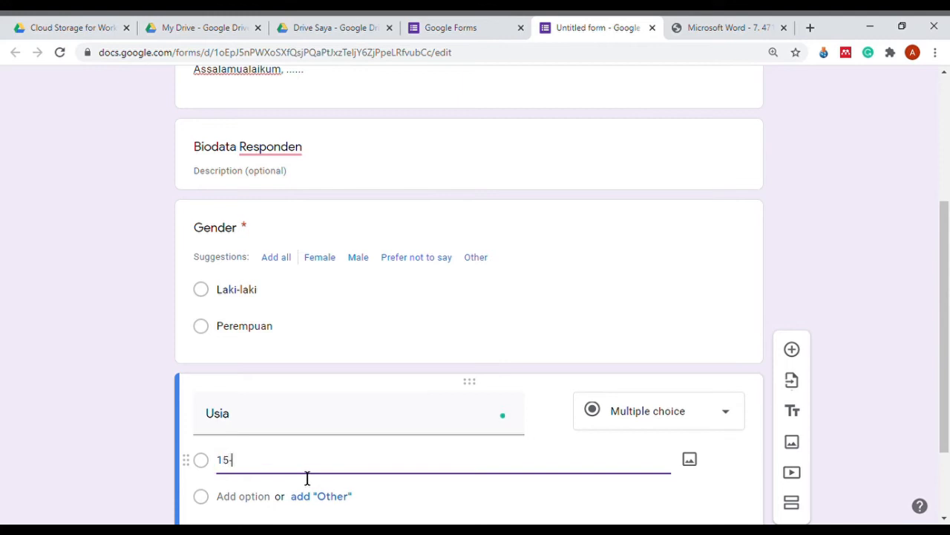
{"action": "type", "text": "25 tahu"}
{"action": "left_click", "coordinate": [276, 509]}
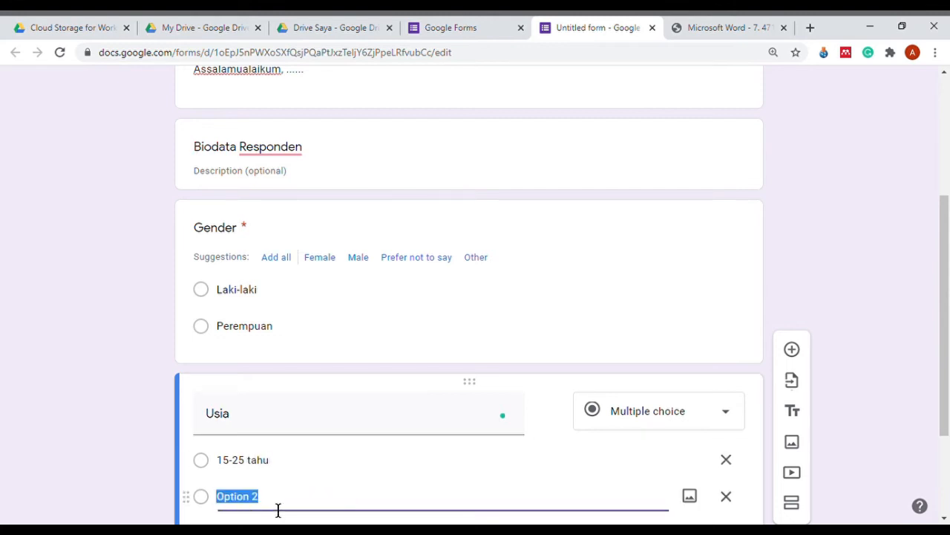
{"action": "type", "text": "26-"}
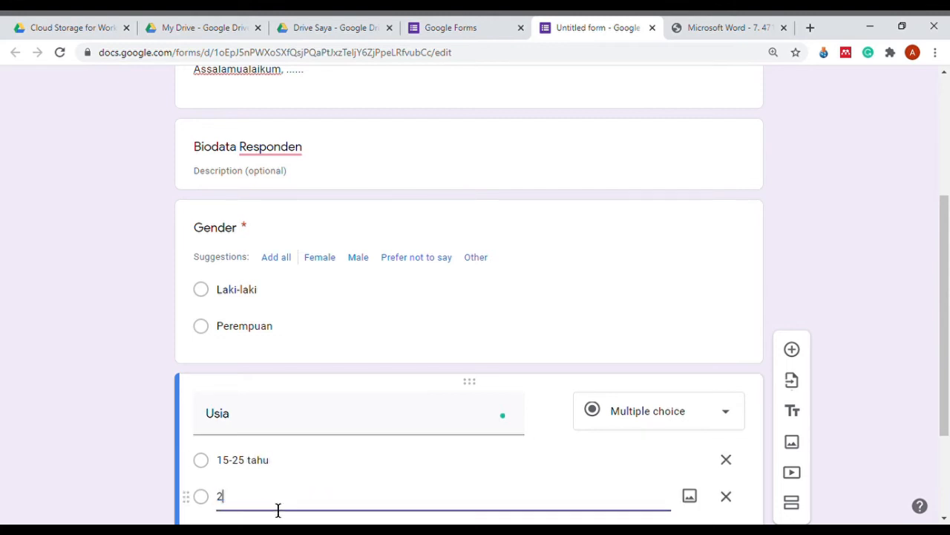
{"action": "type", "text": "35 tahun"}
{"action": "left_click", "coordinate": [297, 480]}
{"action": "left_click", "coordinate": [302, 473]}
{"action": "type", "text": "n"}
- Add the options "36-45 tahun" and ">45 tahun" to the Usia question and make it required
{"action": "scroll", "coordinate": [293, 475], "scroll_direction": "down", "scroll_amount": 1}
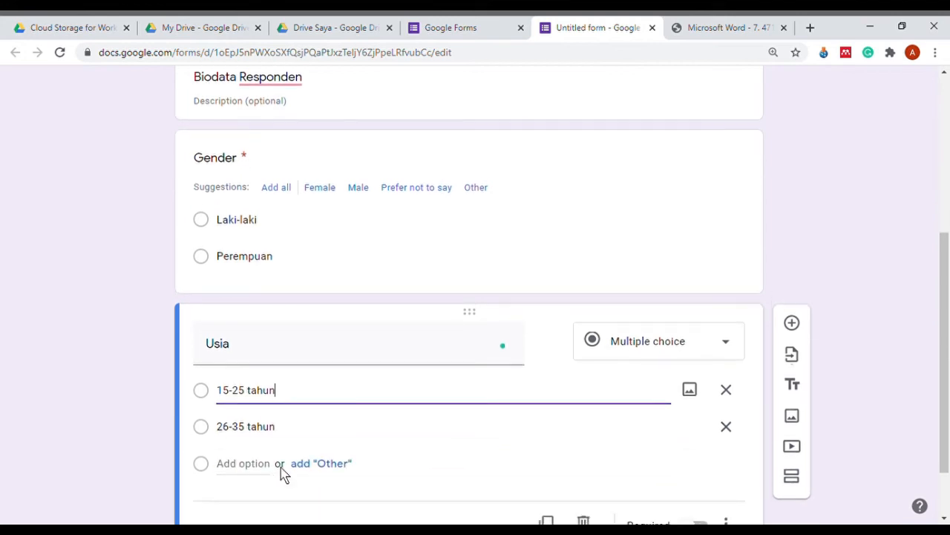
{"action": "left_click", "coordinate": [262, 470]}
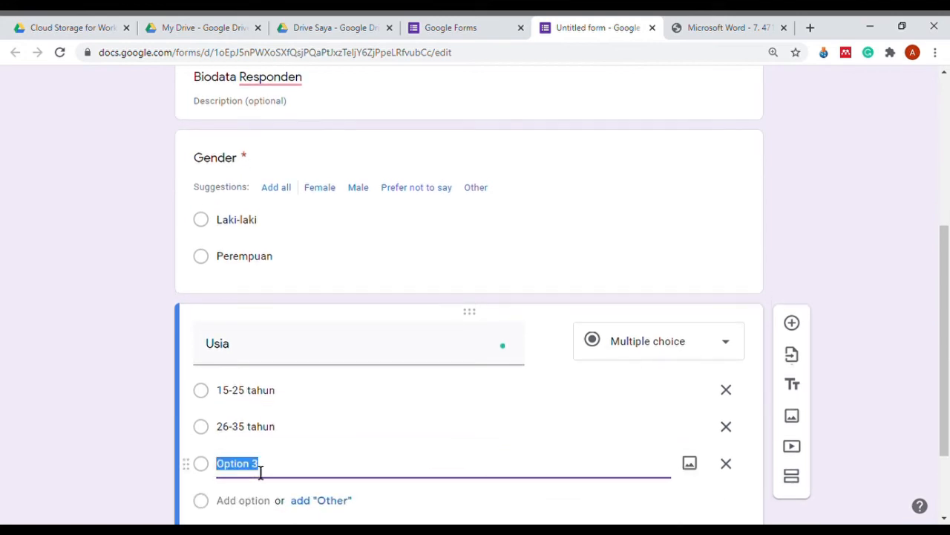
{"action": "type", "text": "36"}
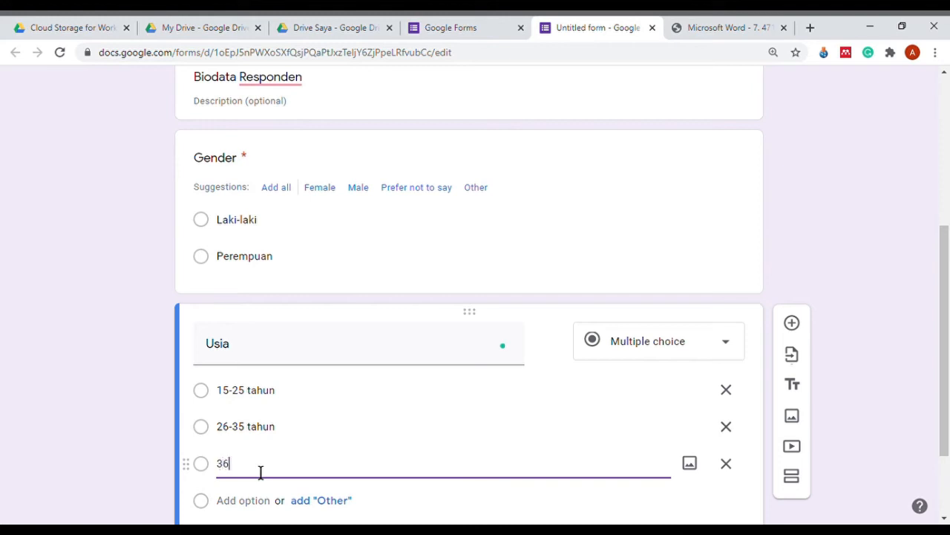
{"action": "type", "text": "-45 tahun"}
{"action": "left_click", "coordinate": [858, 369]}
{"action": "scroll", "coordinate": [411, 386], "scroll_direction": "down", "scroll_amount": 1}
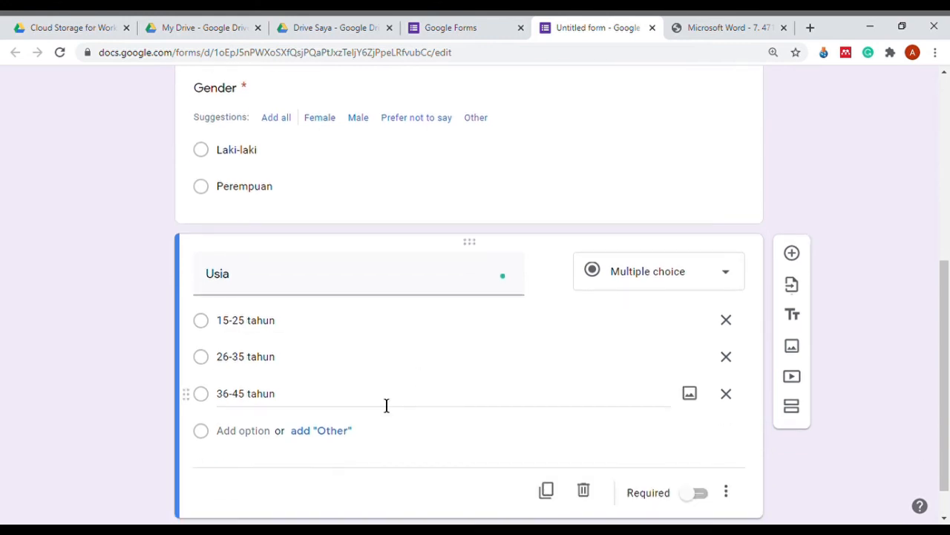
{"action": "left_click", "coordinate": [482, 409]}
{"action": "left_click", "coordinate": [253, 437]}
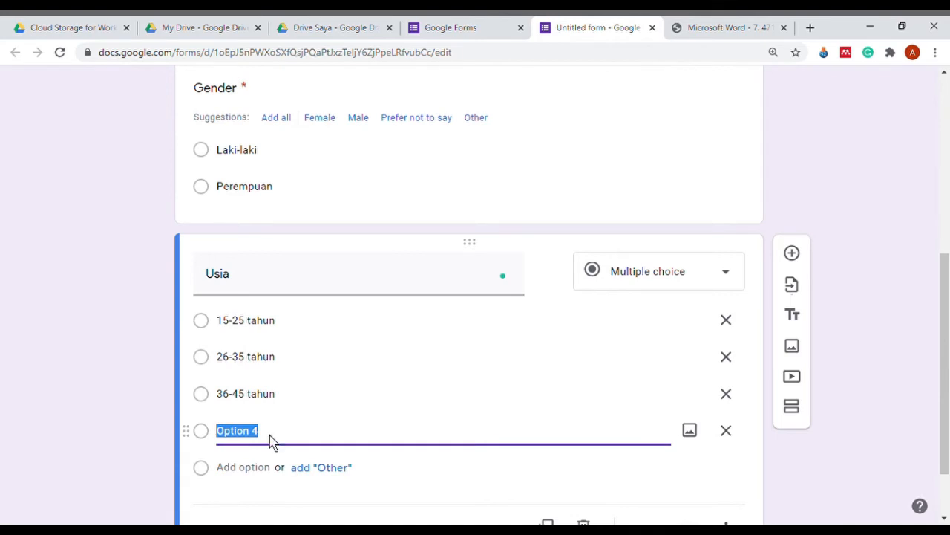
{"action": "type", "text": ">45 tahun"}
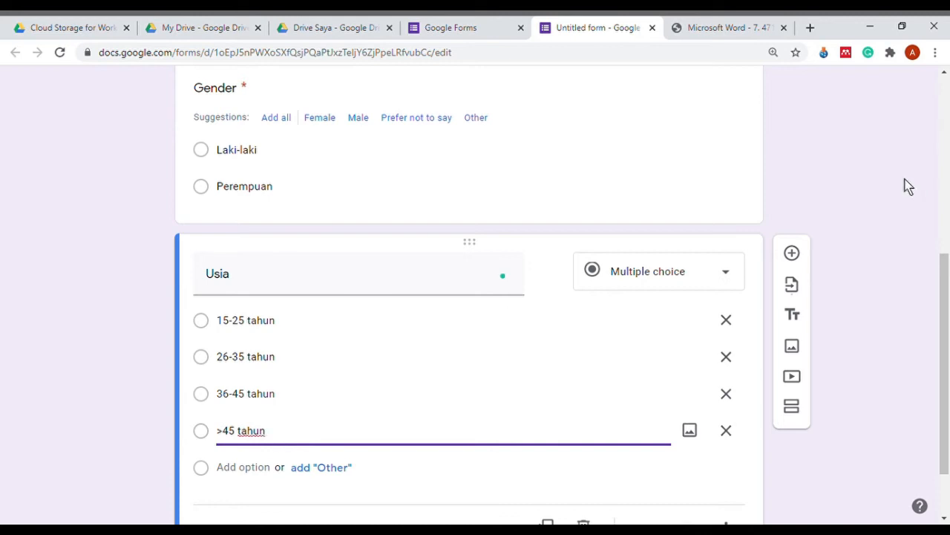
{"action": "left_click", "coordinate": [855, 213]}
{"action": "scroll", "coordinate": [841, 227], "scroll_direction": "down", "scroll_amount": 1}
{"action": "left_click", "coordinate": [698, 450]}
- Review the form from its title through the Biodata Responden block to the Gender and Usia questions
{"action": "scroll", "coordinate": [831, 320], "scroll_direction": "up", "scroll_amount": 3}
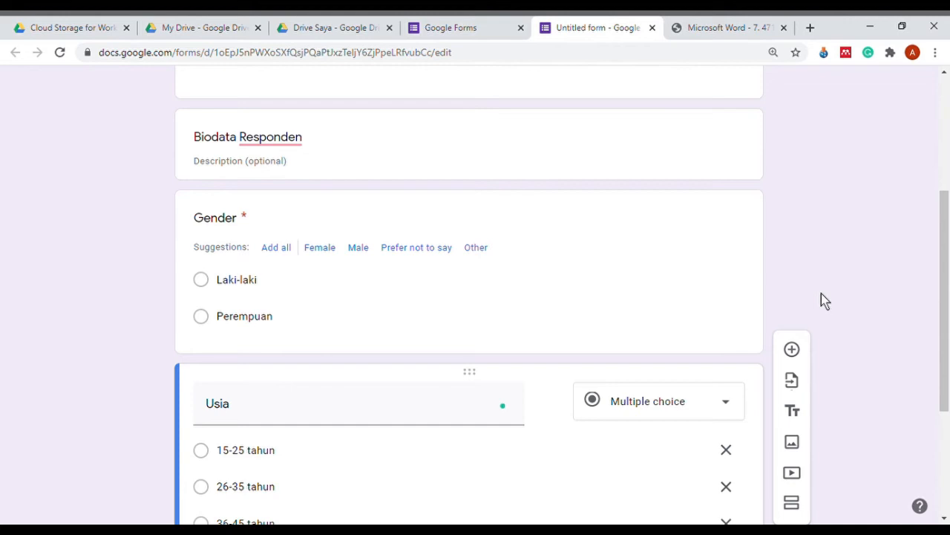
{"action": "scroll", "coordinate": [483, 263], "scroll_direction": "down", "scroll_amount": 2}
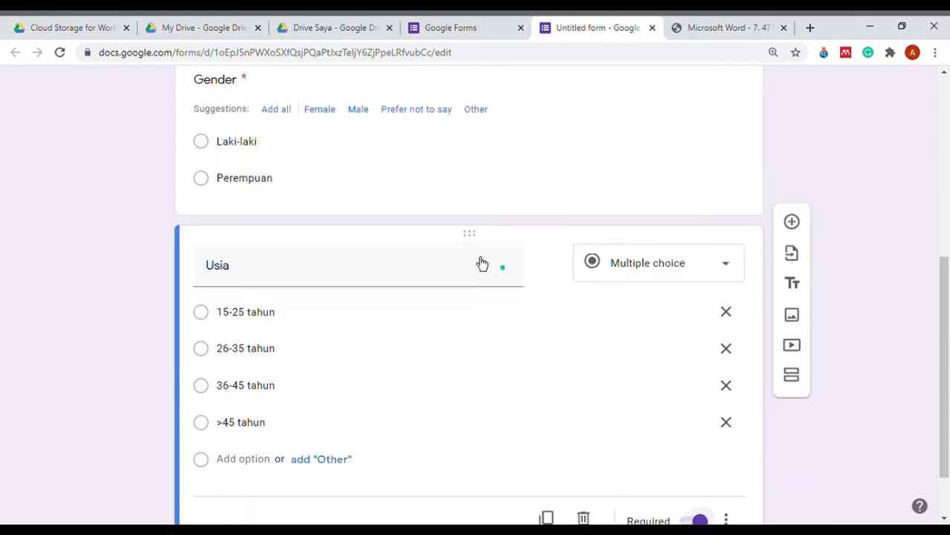
{"action": "scroll", "coordinate": [424, 264], "scroll_direction": "down", "scroll_amount": 1}
{"action": "scroll", "coordinate": [418, 255], "scroll_direction": "up", "scroll_amount": 2}
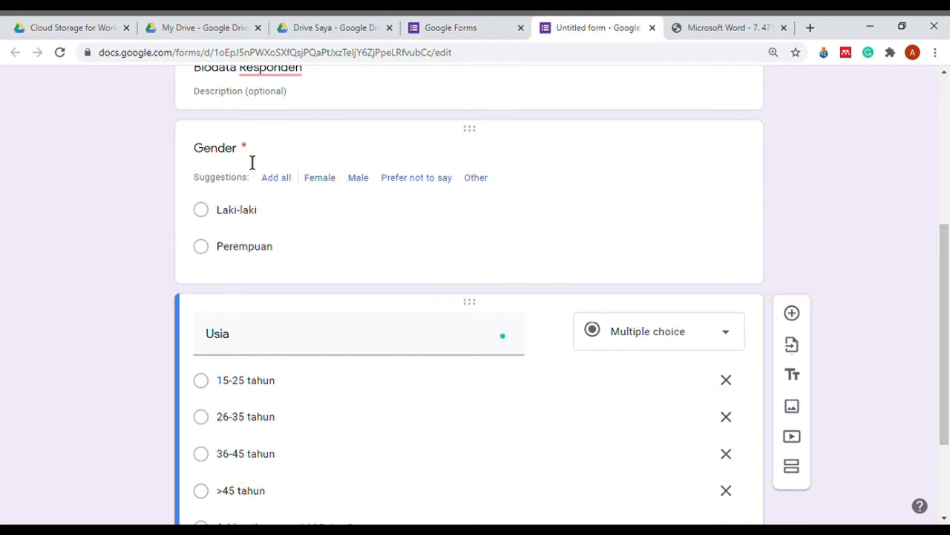
{"action": "scroll", "coordinate": [267, 194], "scroll_direction": "down", "scroll_amount": 2}
{"action": "scroll", "coordinate": [204, 215], "scroll_direction": "up", "scroll_amount": 3}
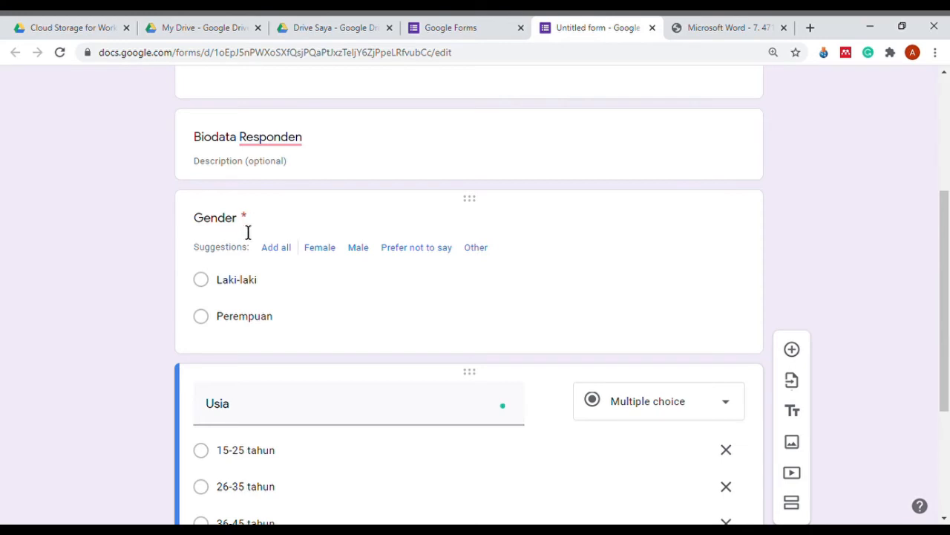
{"action": "scroll", "coordinate": [268, 247], "scroll_direction": "down", "scroll_amount": 3}
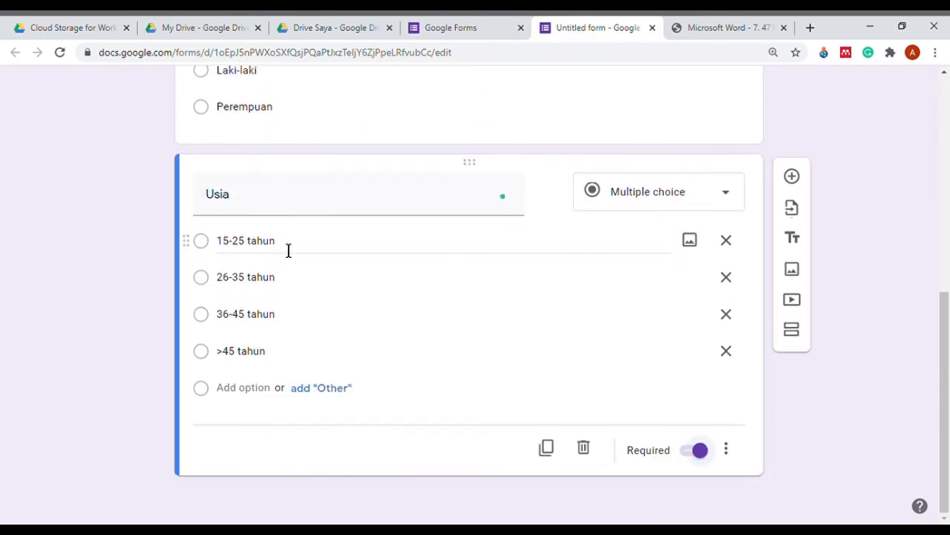
{"action": "scroll", "coordinate": [379, 174], "scroll_direction": "up", "scroll_amount": 2}
{"action": "scroll", "coordinate": [395, 185], "scroll_direction": "down", "scroll_amount": 2}
{"action": "scroll", "coordinate": [393, 196], "scroll_direction": "up", "scroll_amount": 1}
{"action": "scroll", "coordinate": [396, 202], "scroll_direction": "up", "scroll_amount": 2}
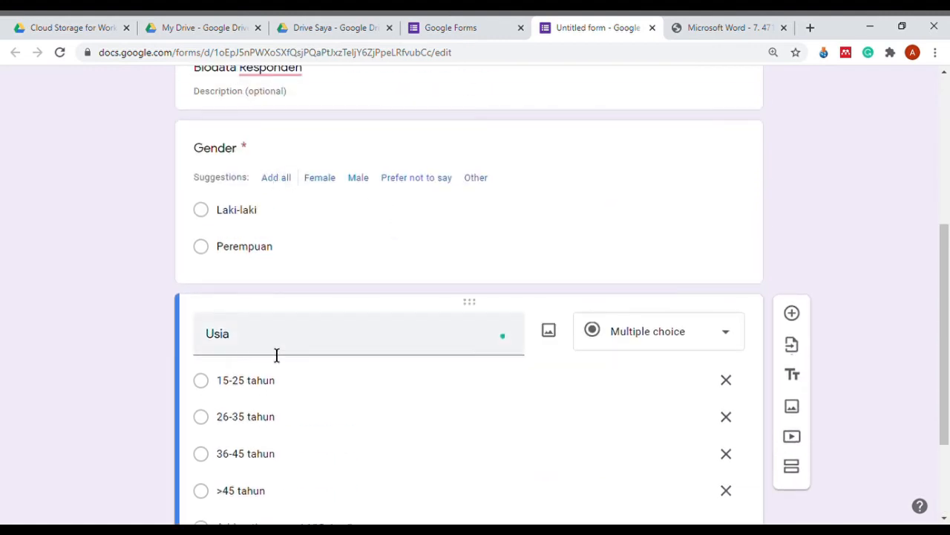
{"action": "scroll", "coordinate": [293, 445], "scroll_direction": "down", "scroll_amount": 2}
{"action": "scroll", "coordinate": [424, 469], "scroll_direction": "up", "scroll_amount": 1}
{"action": "scroll", "coordinate": [433, 460], "scroll_direction": "down", "scroll_amount": 1}
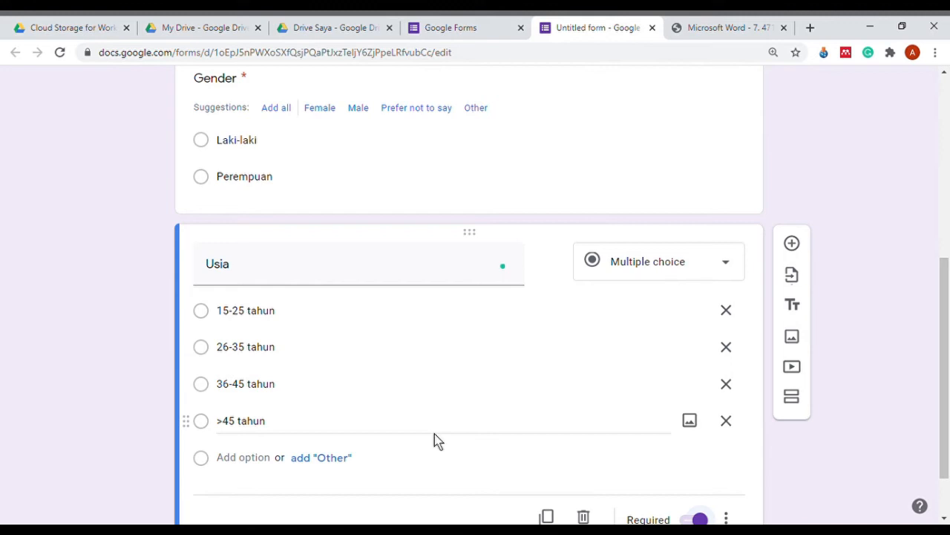
{"action": "scroll", "coordinate": [419, 441], "scroll_direction": "down", "scroll_amount": 1}
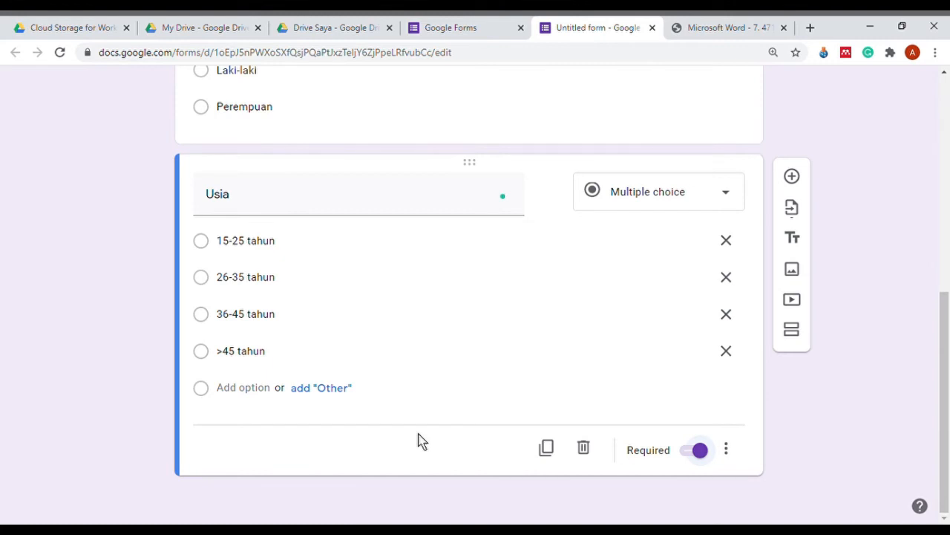
{"action": "scroll", "coordinate": [444, 322], "scroll_direction": "up", "scroll_amount": 6}
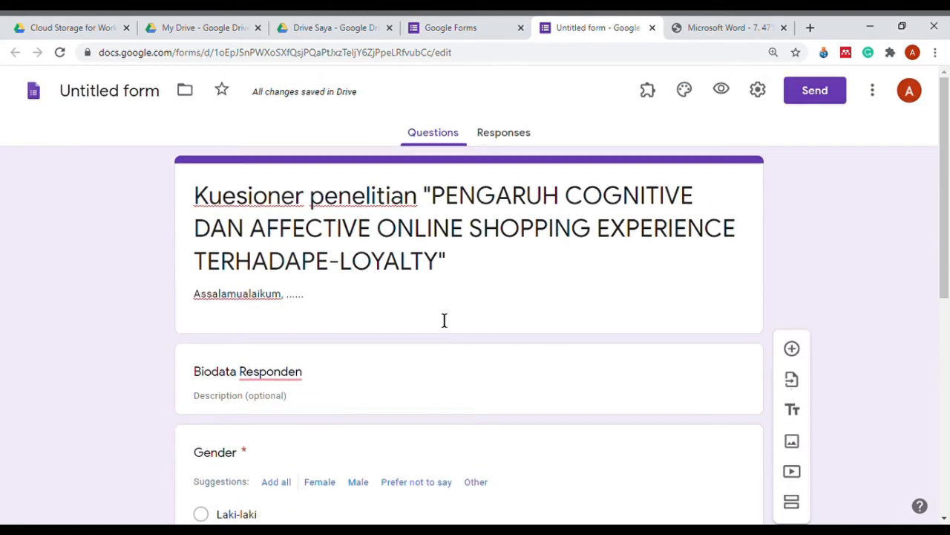
- Add a new section after the Usia question
{"action": "scroll", "coordinate": [444, 320], "scroll_direction": "down", "scroll_amount": 6}
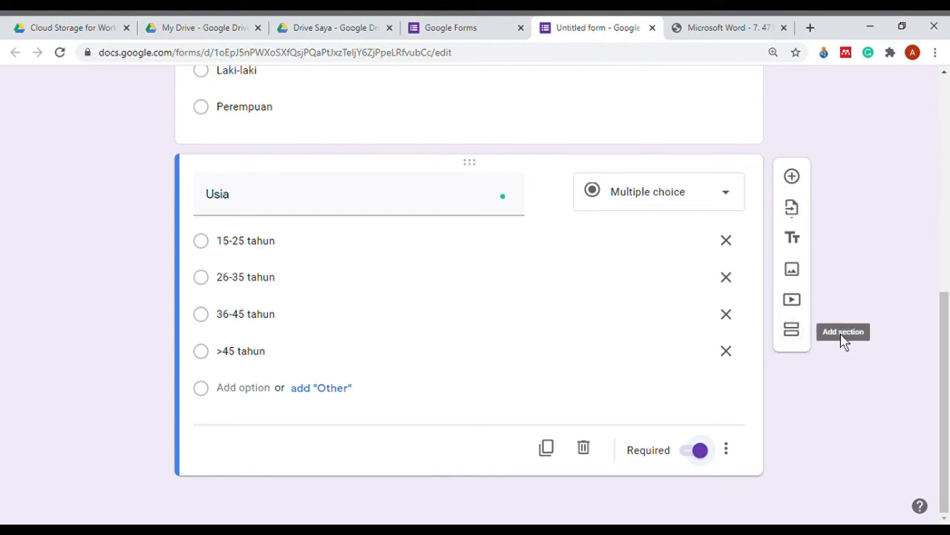
{"action": "left_click", "coordinate": [804, 344]}
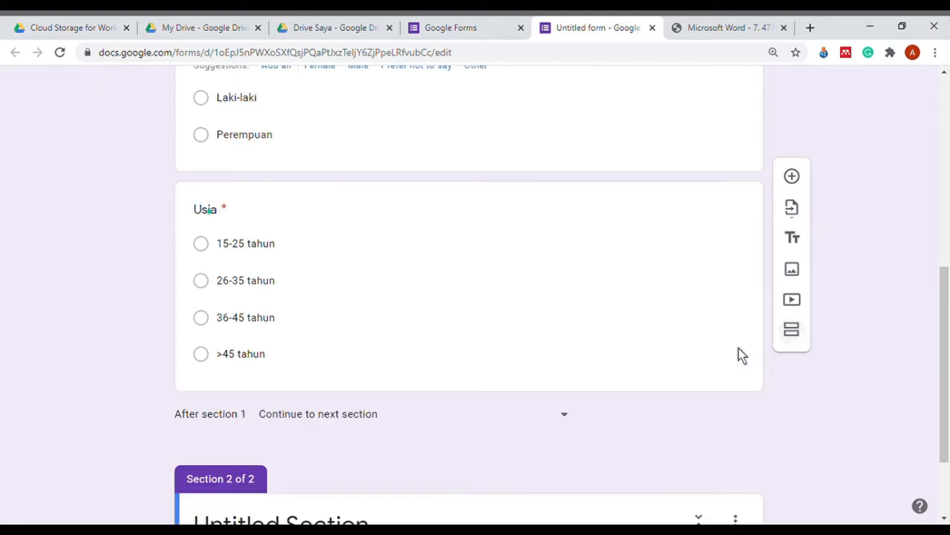
- Preview the form as a respondent, check its first page from the title to the Usia question, and close the preview
{"action": "scroll", "coordinate": [364, 287], "scroll_direction": "up", "scroll_amount": 2}
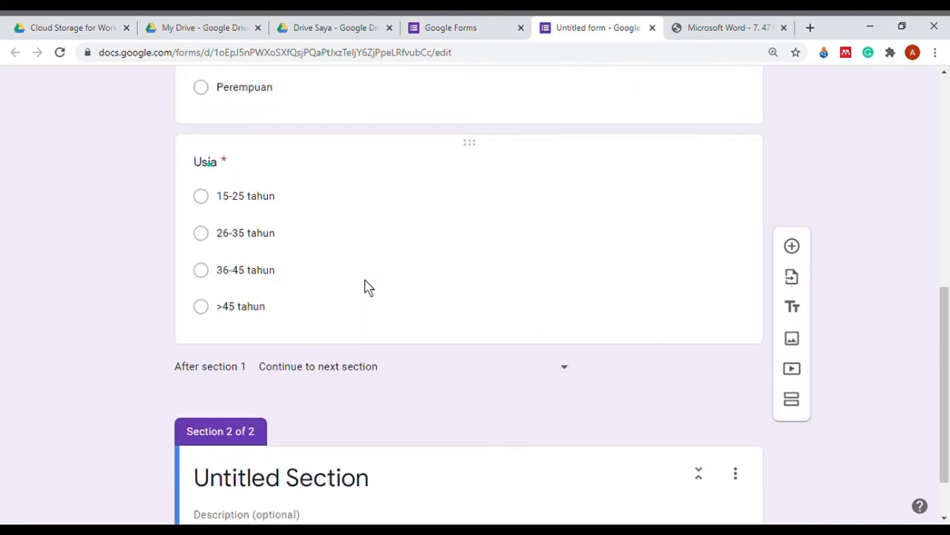
{"action": "scroll", "coordinate": [384, 306], "scroll_direction": "up", "scroll_amount": 6}
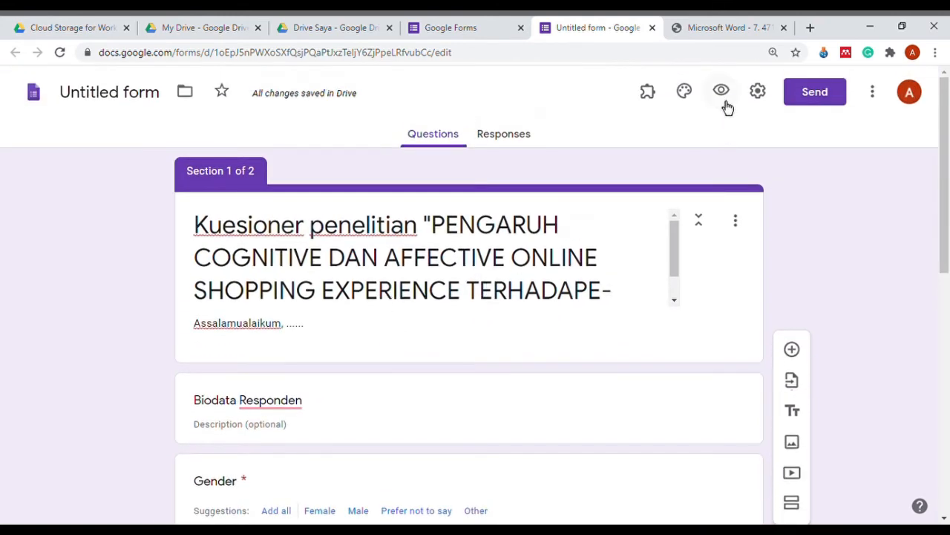
{"action": "left_click", "coordinate": [722, 93]}
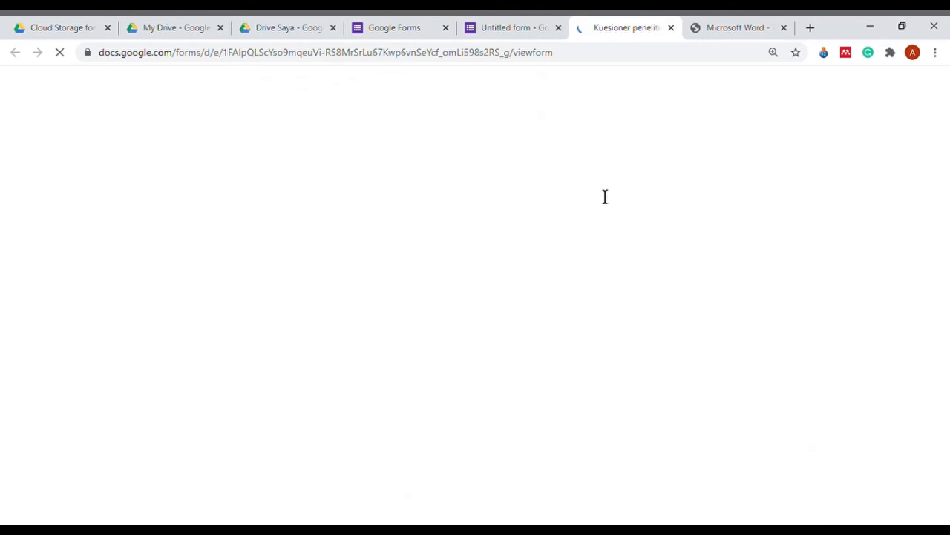
{"action": "scroll", "coordinate": [554, 202], "scroll_direction": "down", "scroll_amount": 3}
{"action": "scroll", "coordinate": [369, 227], "scroll_direction": "up", "scroll_amount": 2}
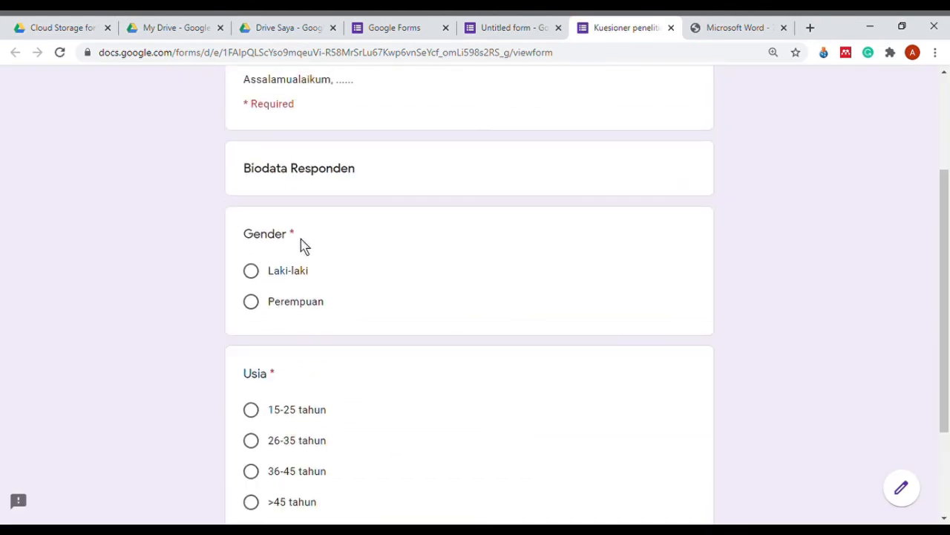
{"action": "scroll", "coordinate": [295, 256], "scroll_direction": "up", "scroll_amount": 2}
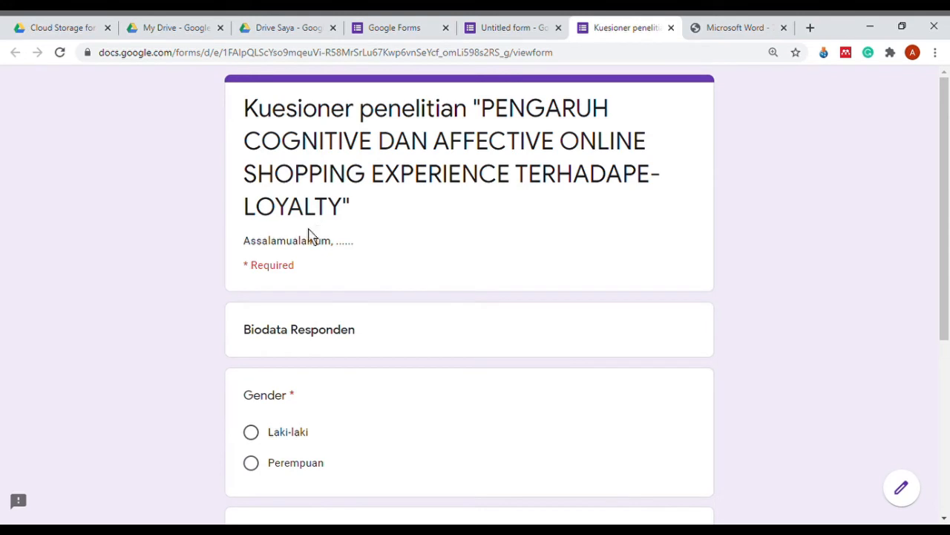
{"action": "scroll", "coordinate": [308, 239], "scroll_direction": "down", "scroll_amount": 1}
{"action": "scroll", "coordinate": [310, 240], "scroll_direction": "down", "scroll_amount": 1}
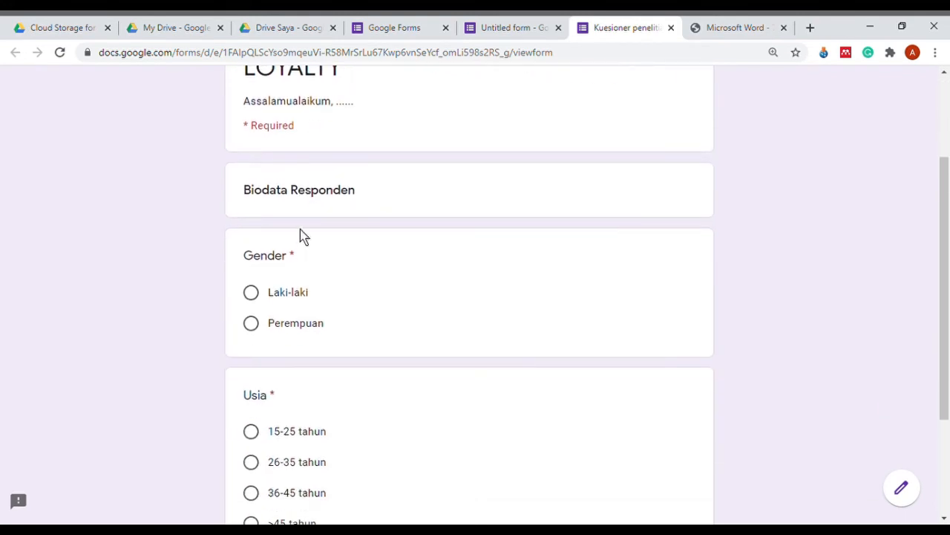
{"action": "scroll", "coordinate": [294, 291], "scroll_direction": "down", "scroll_amount": 1}
{"action": "scroll", "coordinate": [295, 300], "scroll_direction": "down", "scroll_amount": 2}
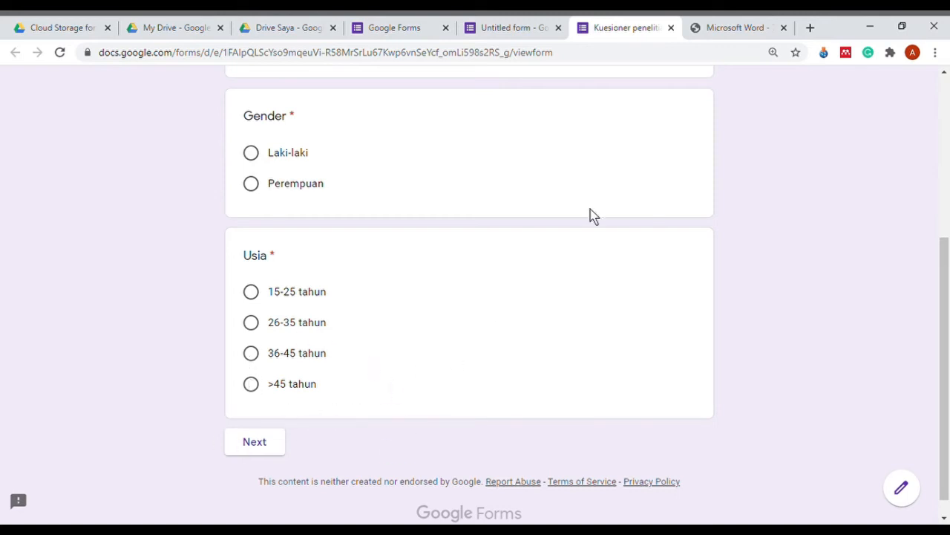
{"action": "left_click", "coordinate": [672, 28]}
- Title the new second section "Item Pernyataan Kuesioner"
{"action": "scroll", "coordinate": [536, 302], "scroll_direction": "down", "scroll_amount": 8}
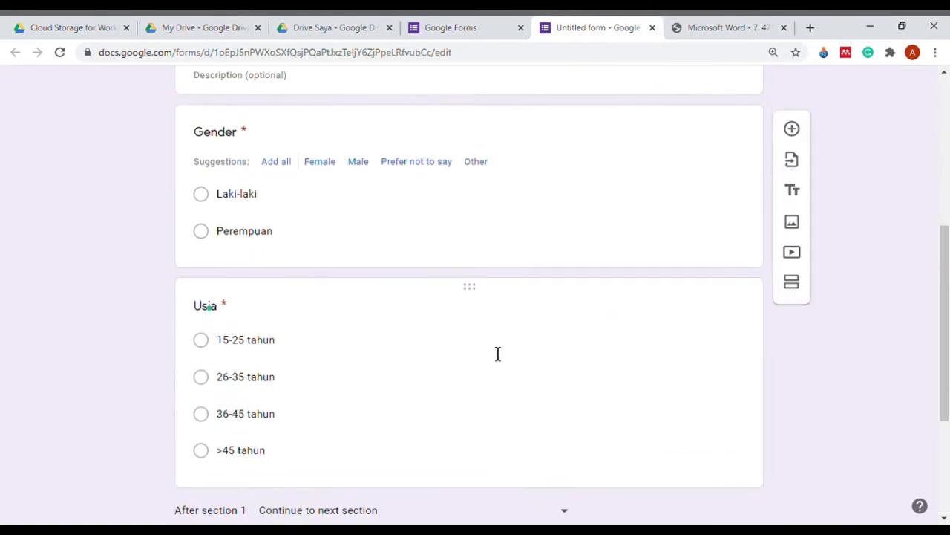
{"action": "left_click", "coordinate": [282, 419]}
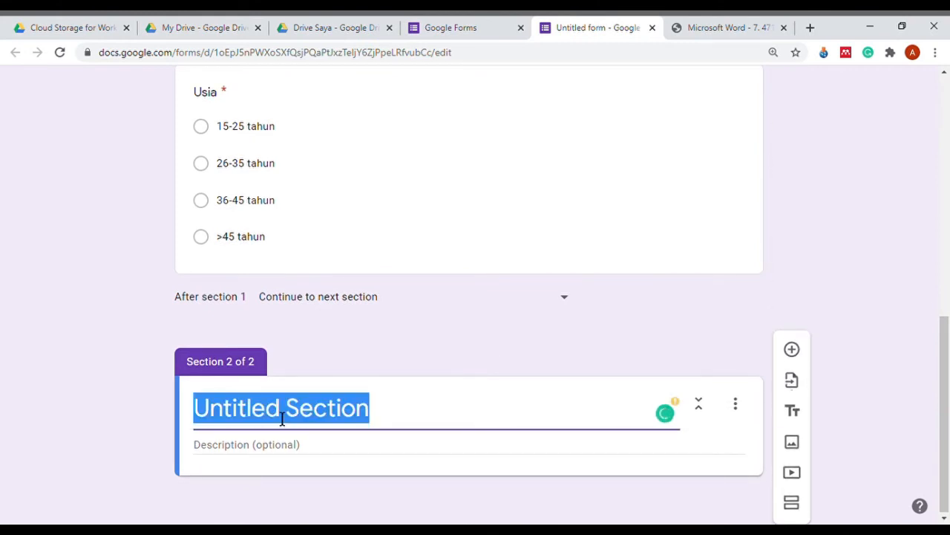
{"action": "type", "text": "Item "}
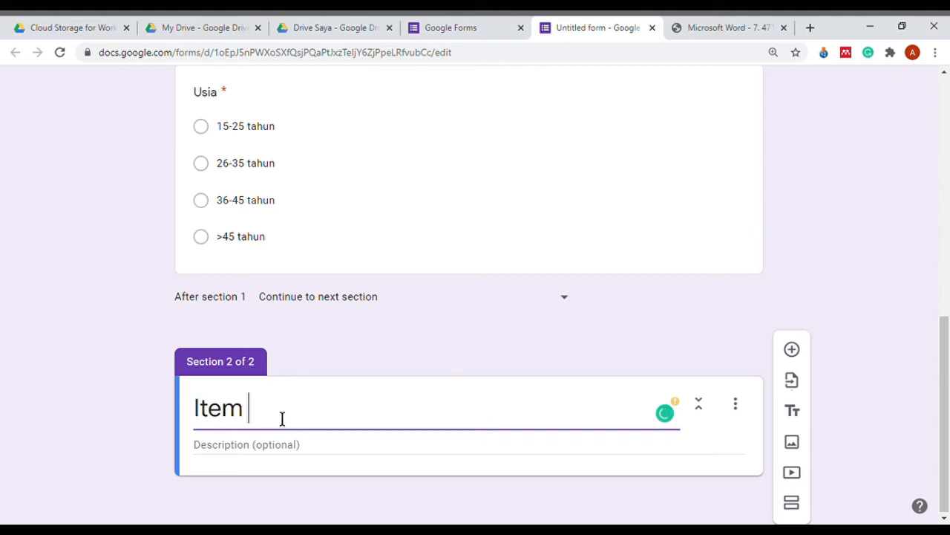
{"action": "type", "text": "Pernyataa"}
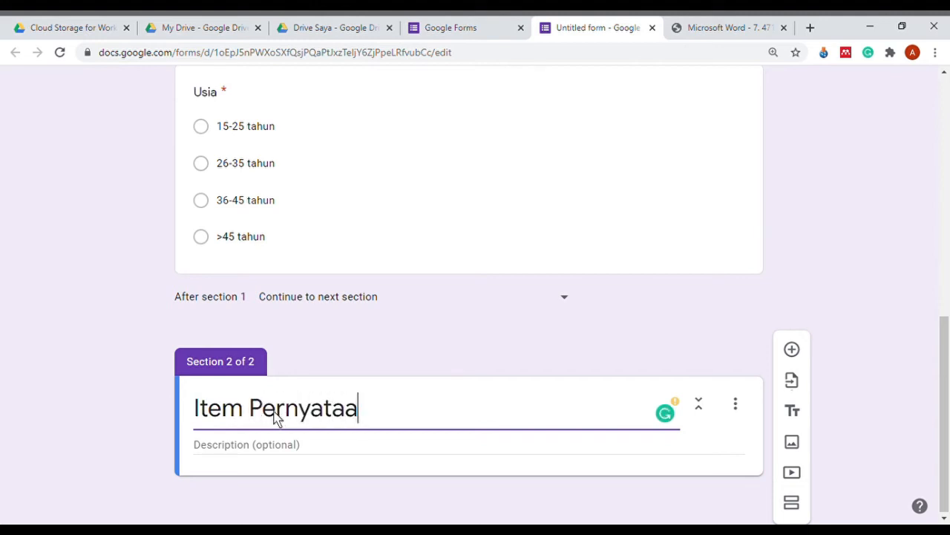
{"action": "type", "text": "n Kuesioner"}
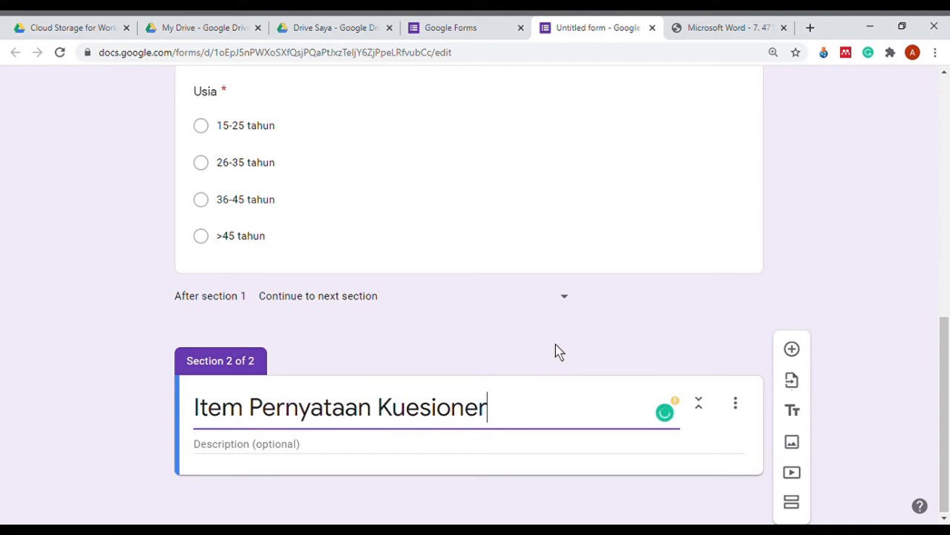
- Enter "pilihlah sesuai dengan yang dialami" as the first line of the second section's description
{"action": "left_click", "coordinate": [335, 446]}
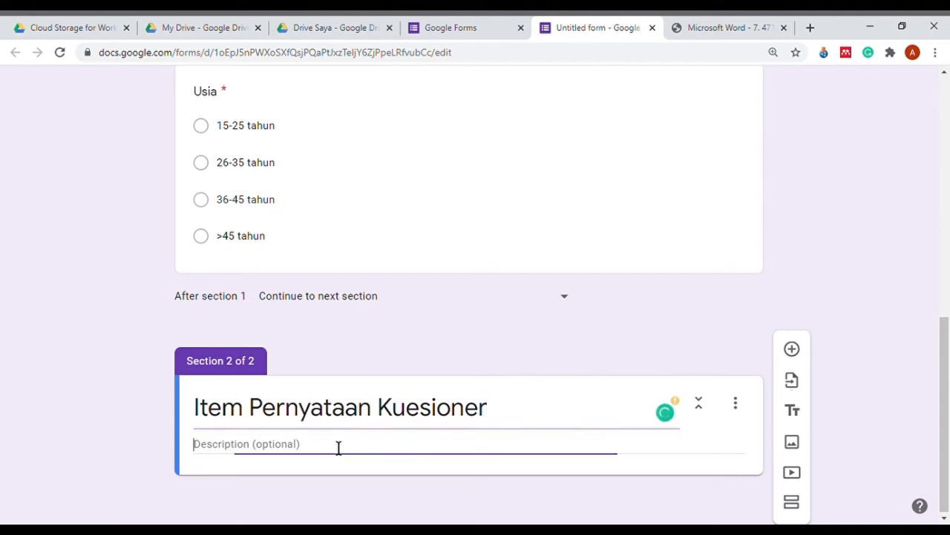
{"action": "type", "text": "p"}
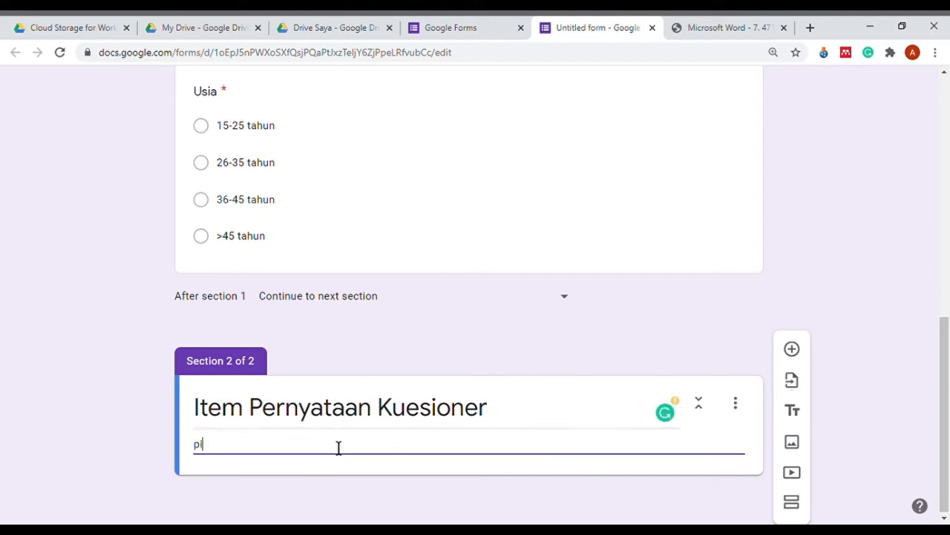
{"action": "type", "text": "ilihlah sesuai denga"}
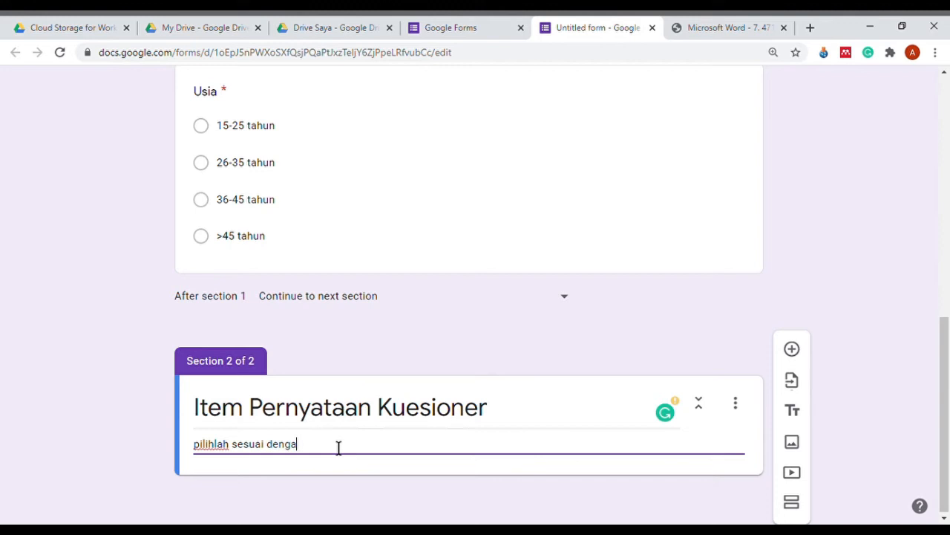
{"action": "type", "text": "n yang dalam"}
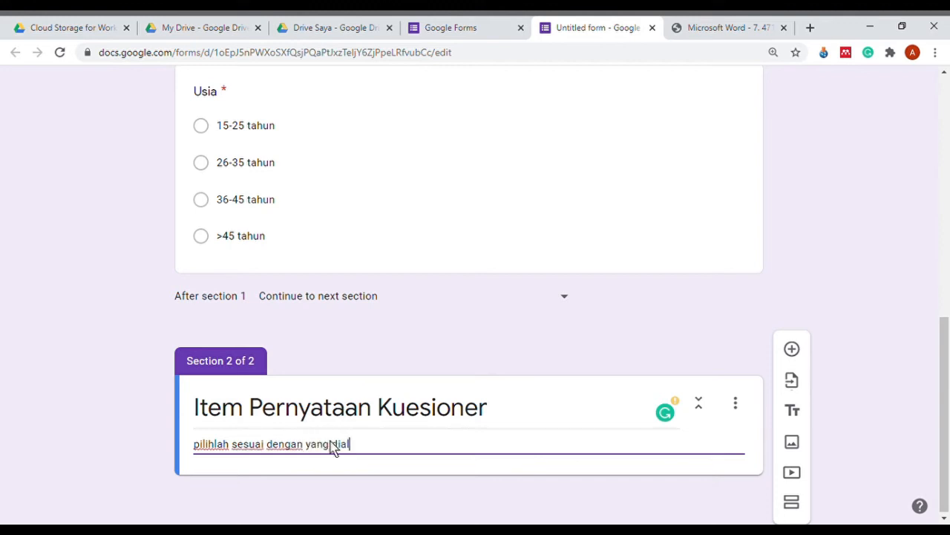
{"action": "type", "text": "i"}
{"action": "key", "text": "Return"}
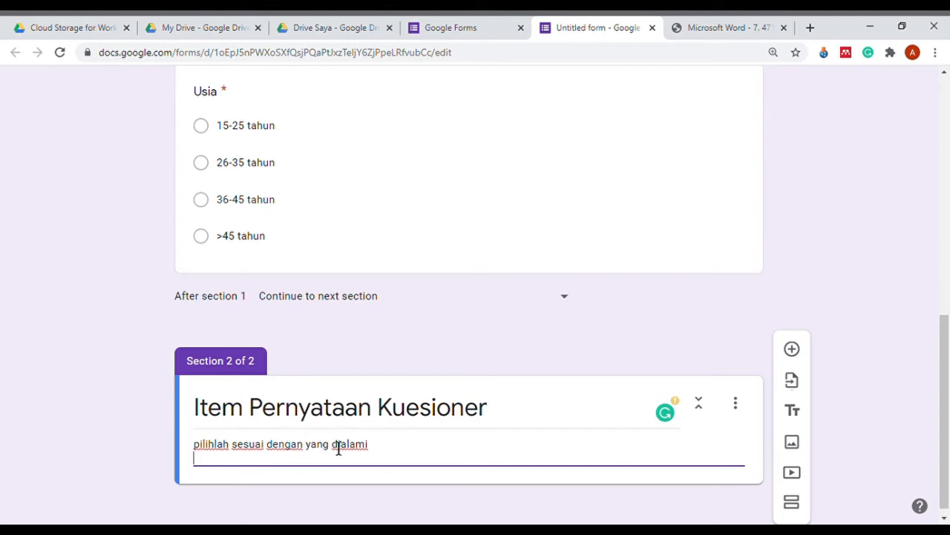
- Add the scale legend line "1 = sangat tidak setuju (STS)" to the section description and start the following line with "2 ="
{"action": "type", "text": "1"}
{"action": "type", "text": " untuk"}
{"action": "key", "text": "BackSpace"}
{"action": "key", "text": "BackSpace"}
{"action": "key", "text": "BackSpace"}
{"action": "key", "text": "BackSpace"}
{"action": "type", "text": "= "}
{"action": "type", "text": "sansa"}
{"action": "type", "text": "t"}
{"action": "type", "text": "gat "}
{"action": "type", "text": "tid"}
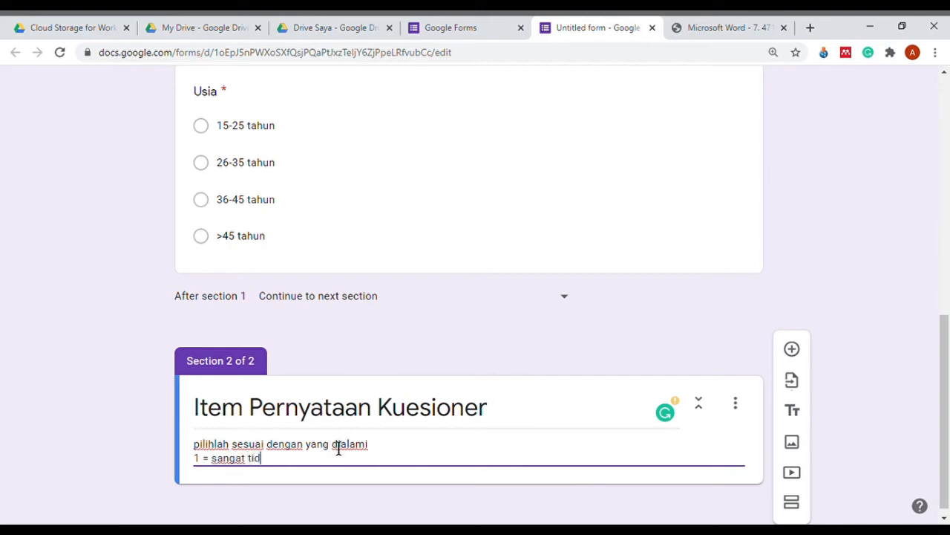
{"action": "type", "text": "ak setuju (STS"}
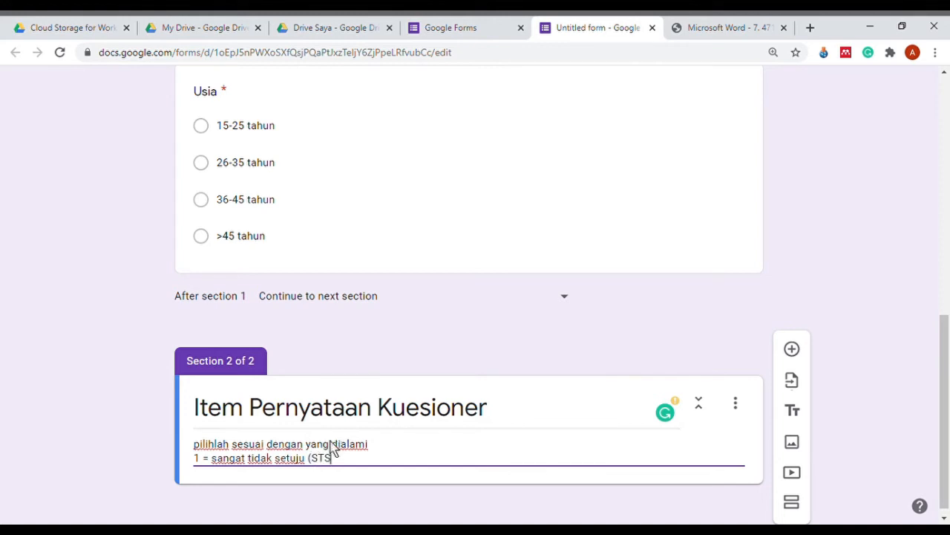
{"action": "type", "text": ")"}
{"action": "key", "text": "Return"}
{"action": "type", "text": "2 ="}
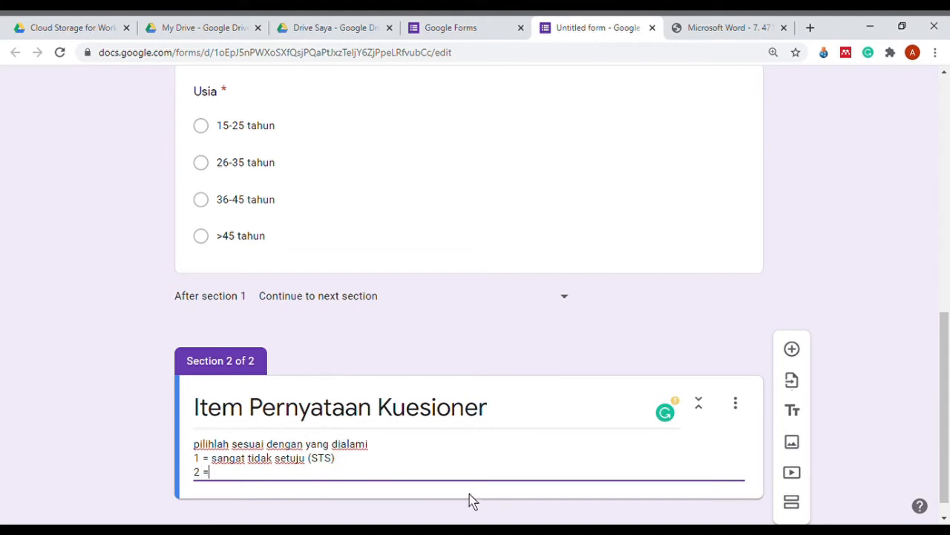
{"action": "scroll", "coordinate": [486, 466], "scroll_direction": "down", "scroll_amount": 1}
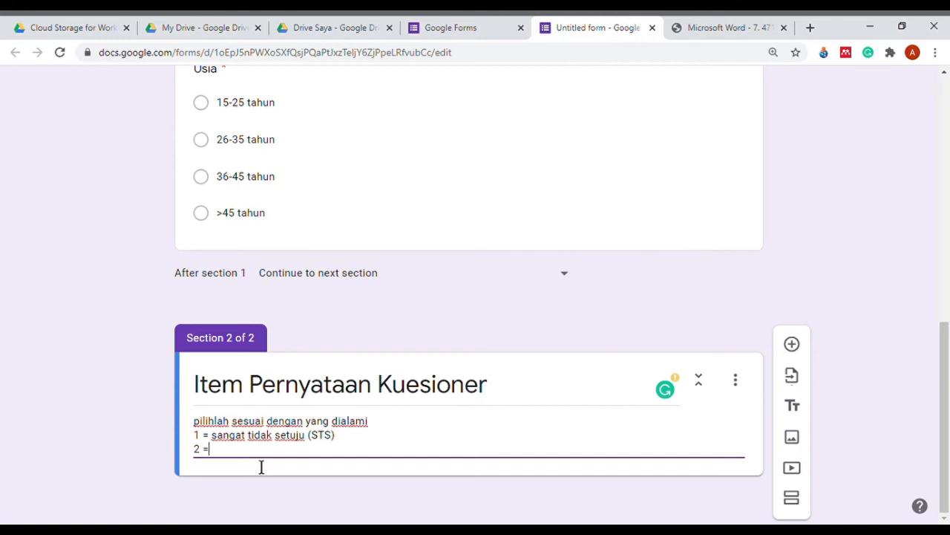
- Add a title and description block to section 2 and copy the heading "Cognitive Experiential State" from Tabel 2 in the journal article PDF
{"action": "left_click", "coordinate": [810, 412]}
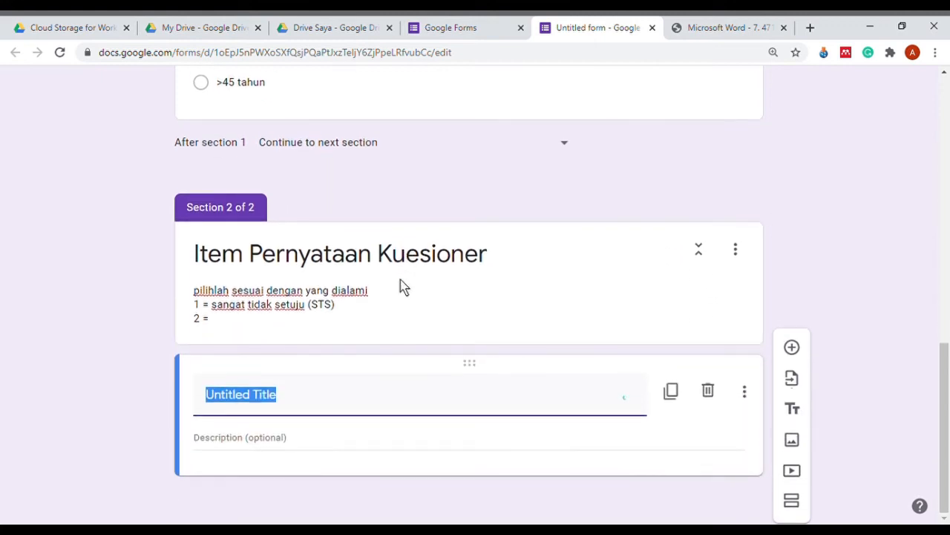
{"action": "left_click", "coordinate": [727, 27]}
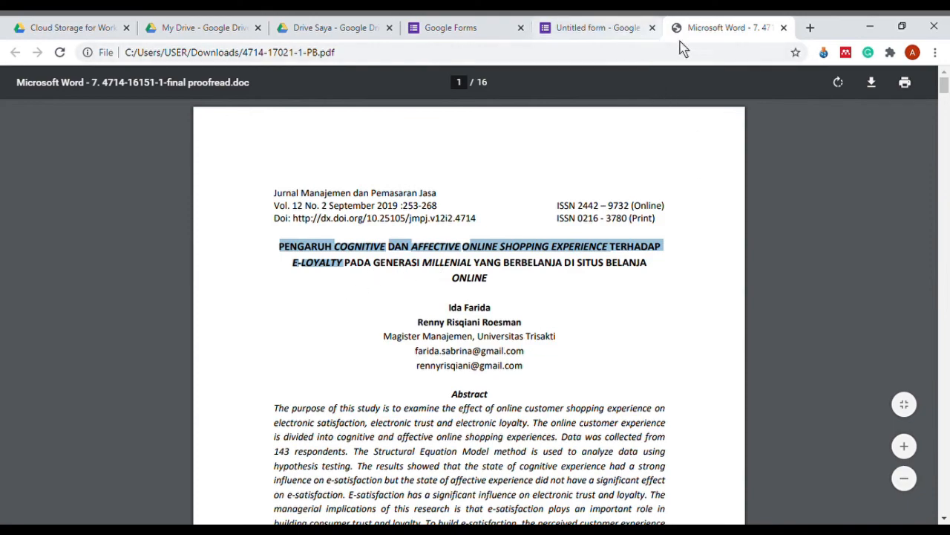
{"action": "scroll", "coordinate": [579, 276], "scroll_direction": "down", "scroll_amount": 5}
{"action": "scroll", "coordinate": [578, 276], "scroll_direction": "down", "scroll_amount": 20}
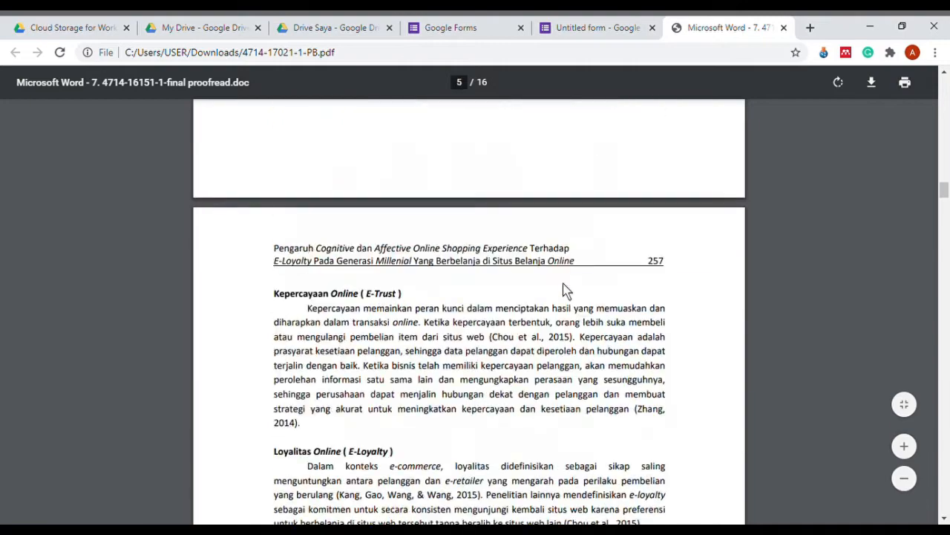
{"action": "scroll", "coordinate": [573, 290], "scroll_direction": "down", "scroll_amount": 12}
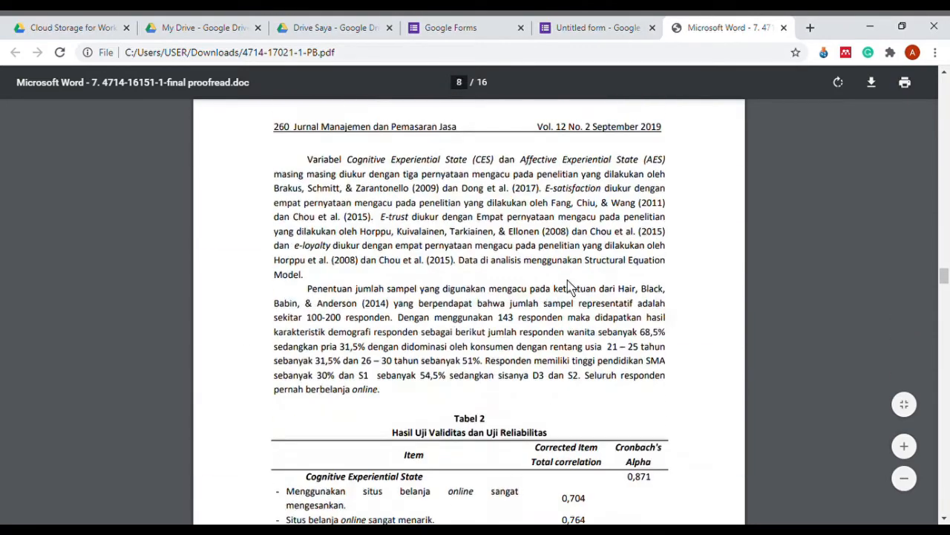
{"action": "scroll", "coordinate": [575, 288], "scroll_direction": "up", "scroll_amount": 5}
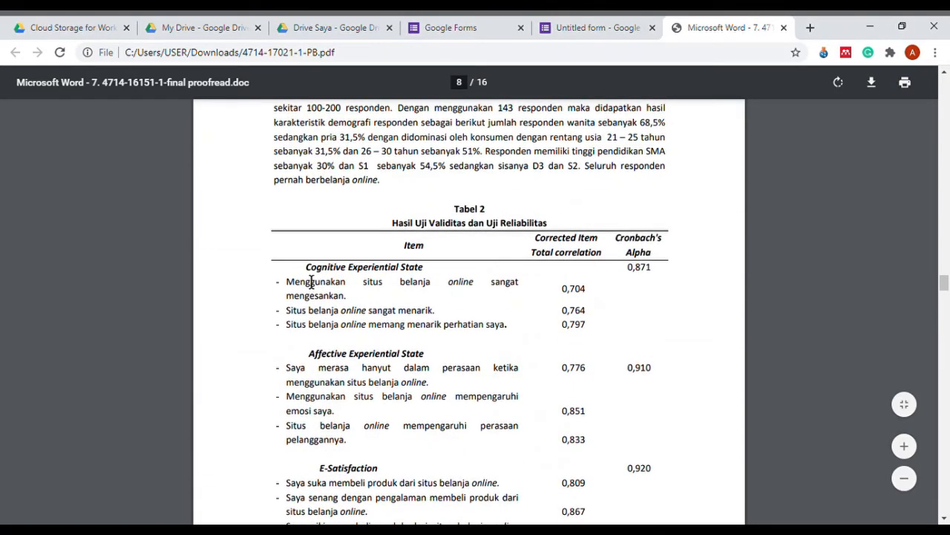
{"action": "left_click_drag", "start_coordinate": [306, 273], "coordinate": [440, 273]}
{"action": "key", "text": "ctrl+c"}
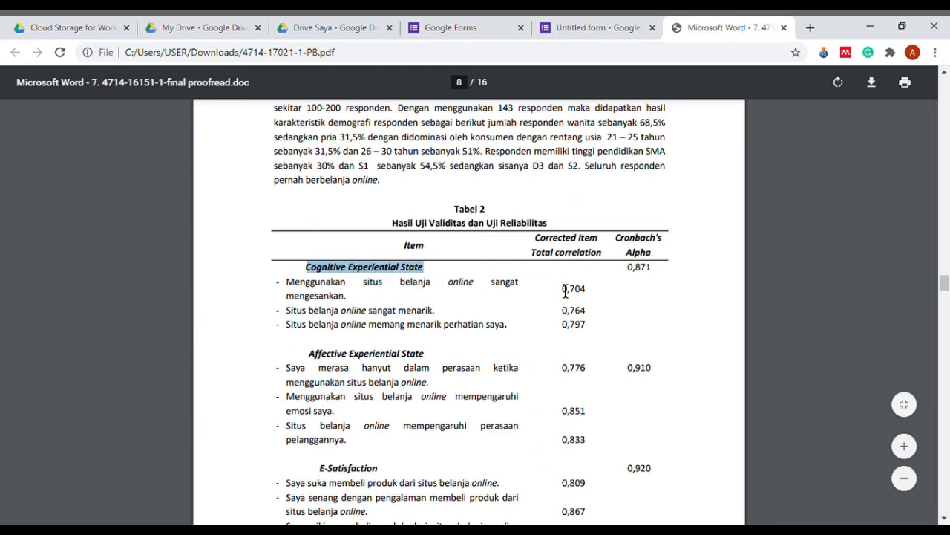
- Back in the form, title the new block "Cognitive Experiential State (X1)" using the copied heading
{"action": "left_click", "coordinate": [617, 29]}
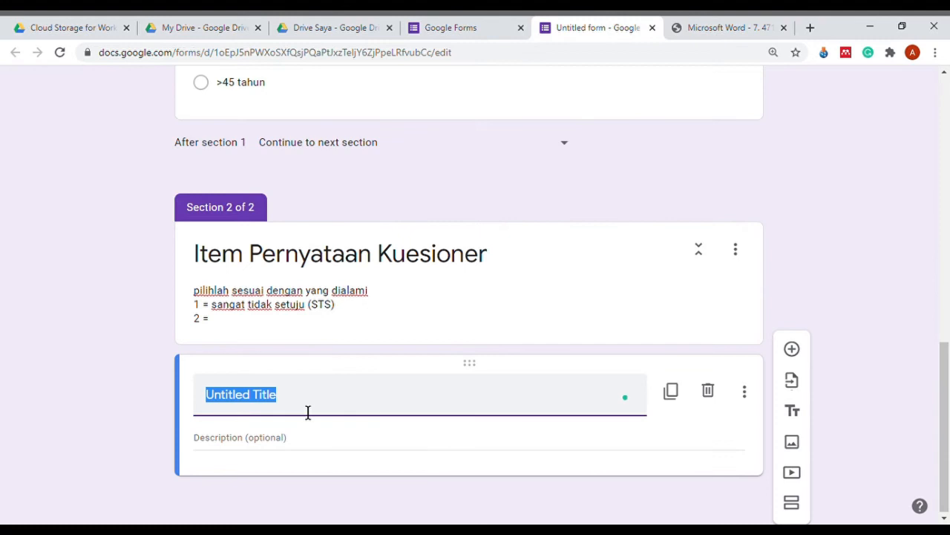
{"action": "key", "text": "ctrl+v"}
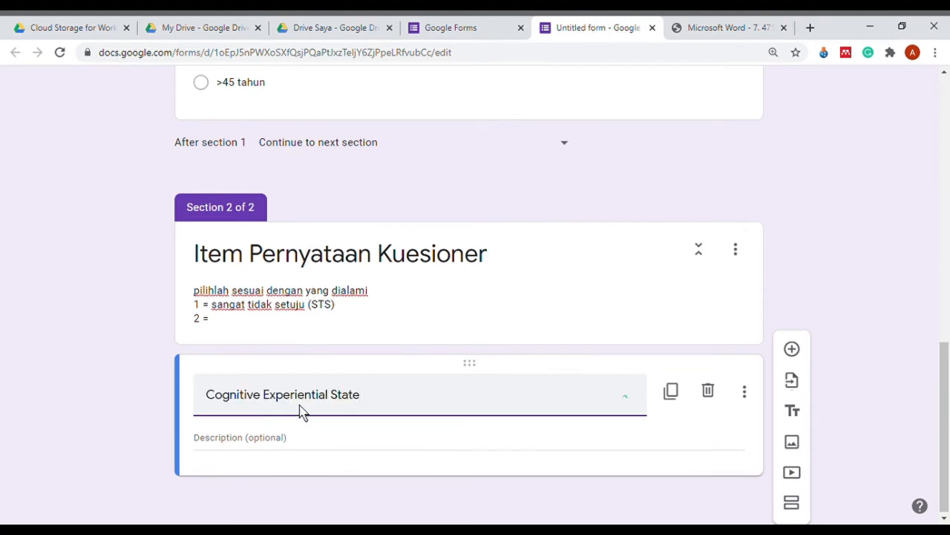
{"action": "type", "text": "(X1)"}
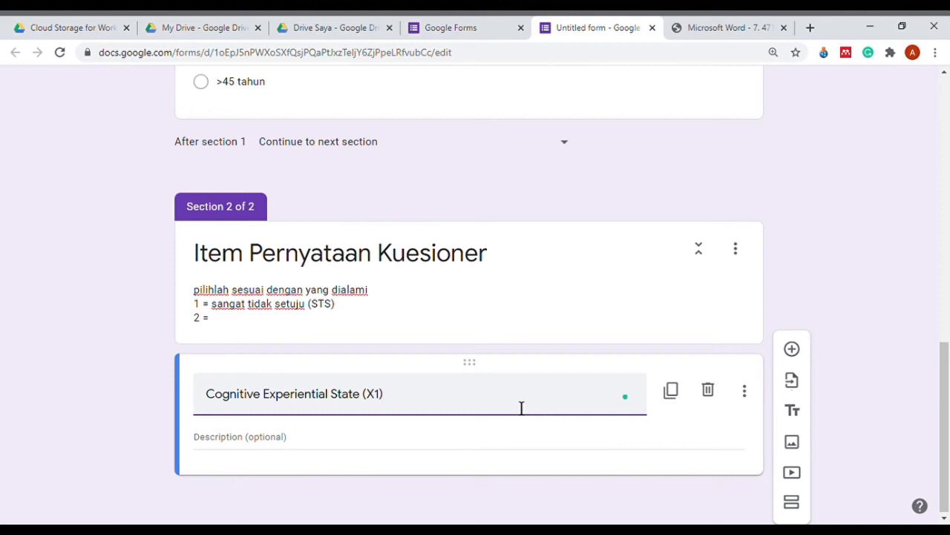
- Add a question under the Cognitive Experiential State block with the article's first item, "Menggunakan situs belanja online sangatmengesankan", without the final period
{"action": "left_click", "coordinate": [793, 349]}
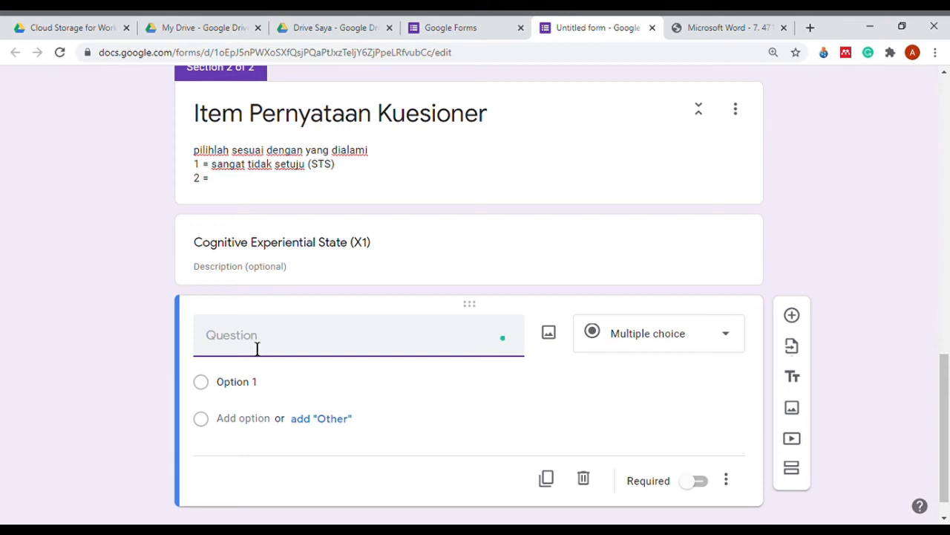
{"action": "left_click", "coordinate": [704, 28]}
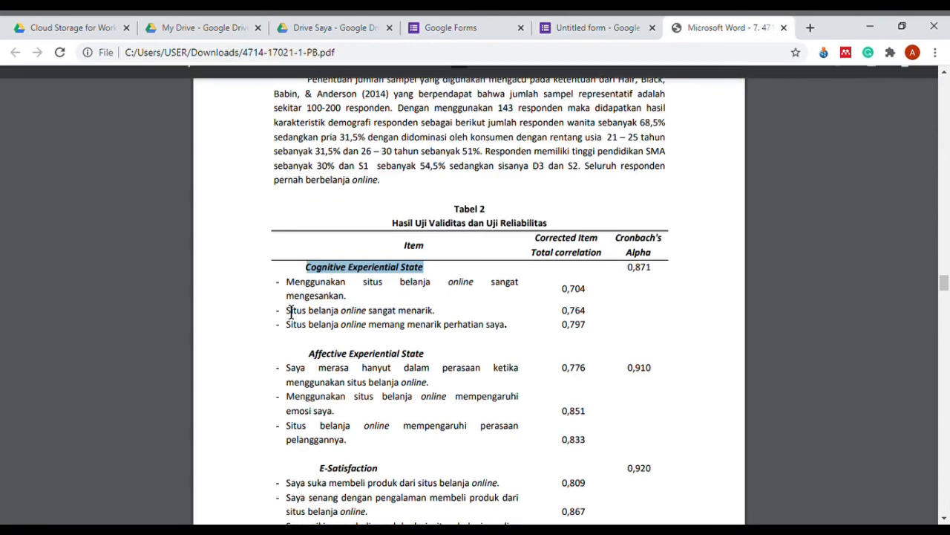
{"action": "scroll", "coordinate": [291, 310], "scroll_direction": "down", "scroll_amount": 1}
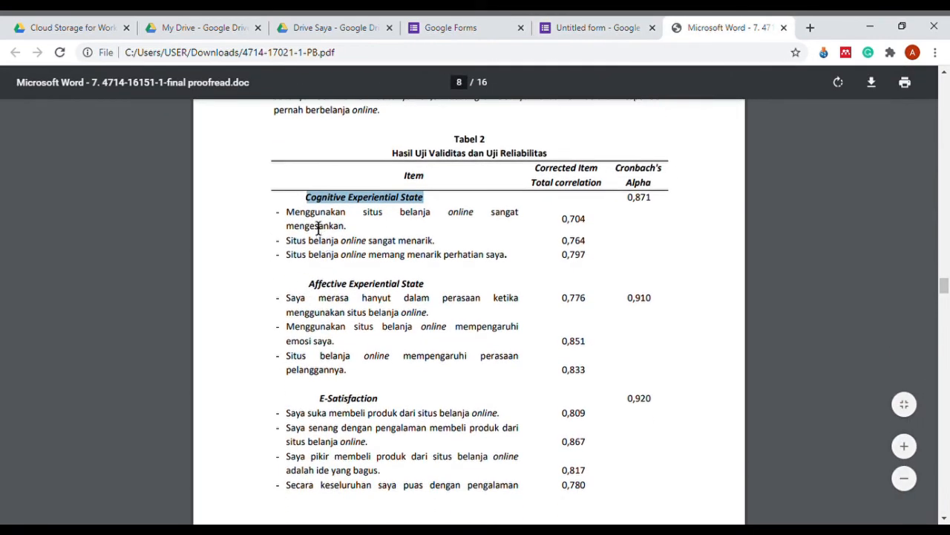
{"action": "left_click_drag", "start_coordinate": [291, 217], "coordinate": [359, 236]}
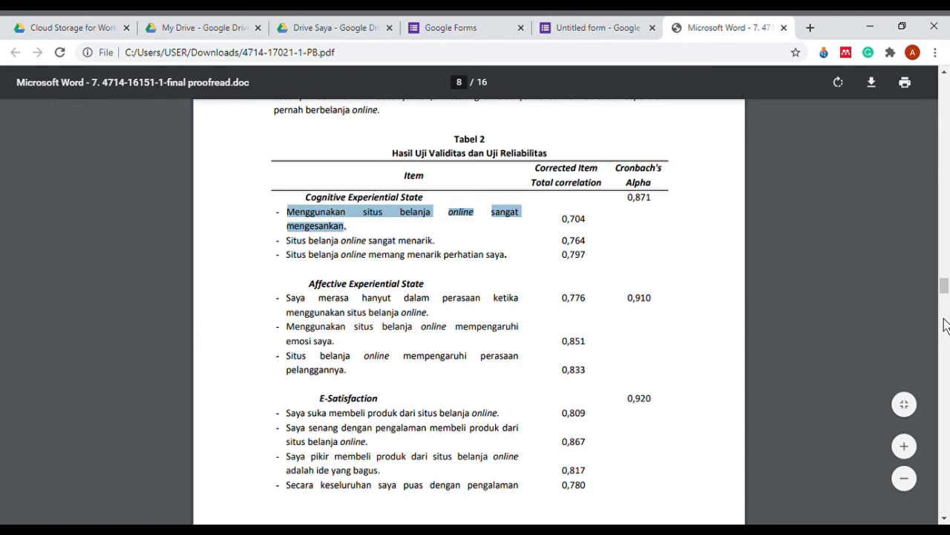
{"action": "left_click", "coordinate": [575, 28]}
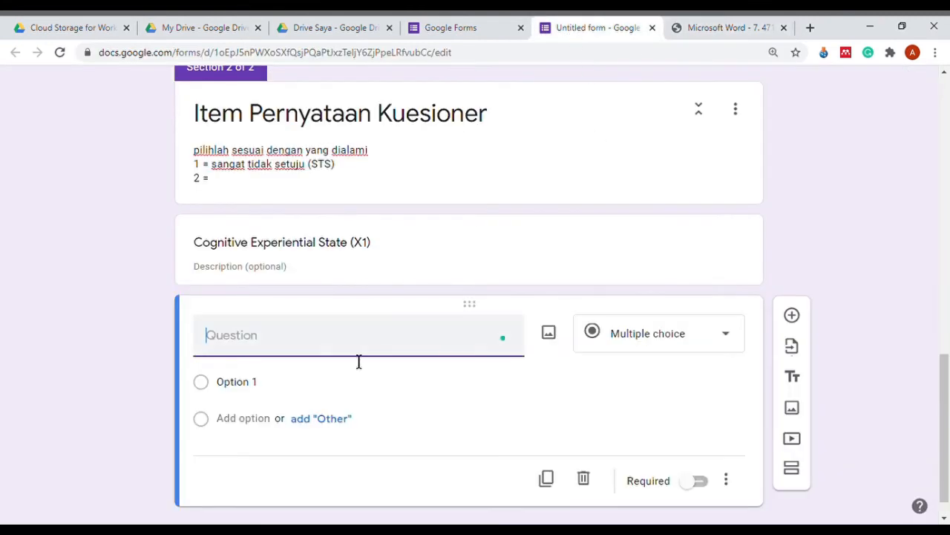
{"action": "type", "text": "Menggunakan situs belanja online sangatmengesankan."}
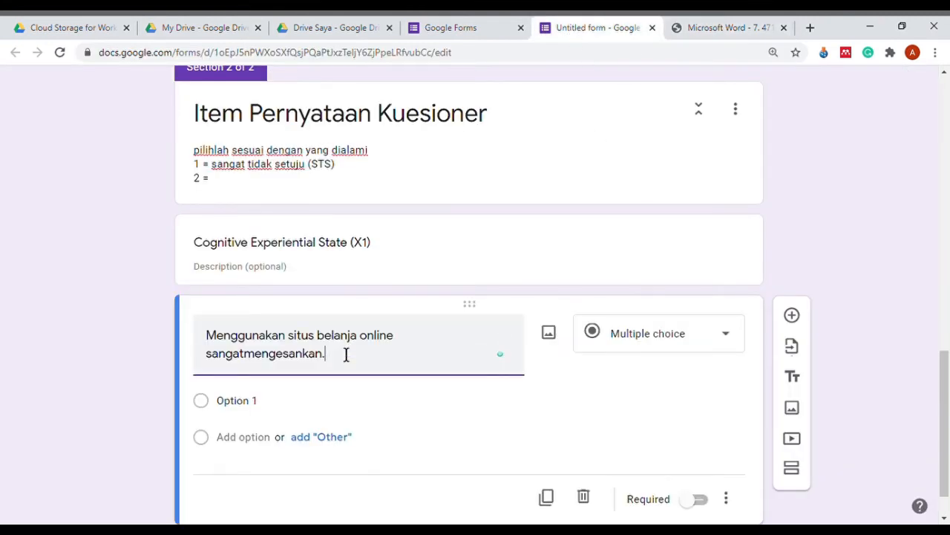
{"action": "key", "text": "BackSpace"}
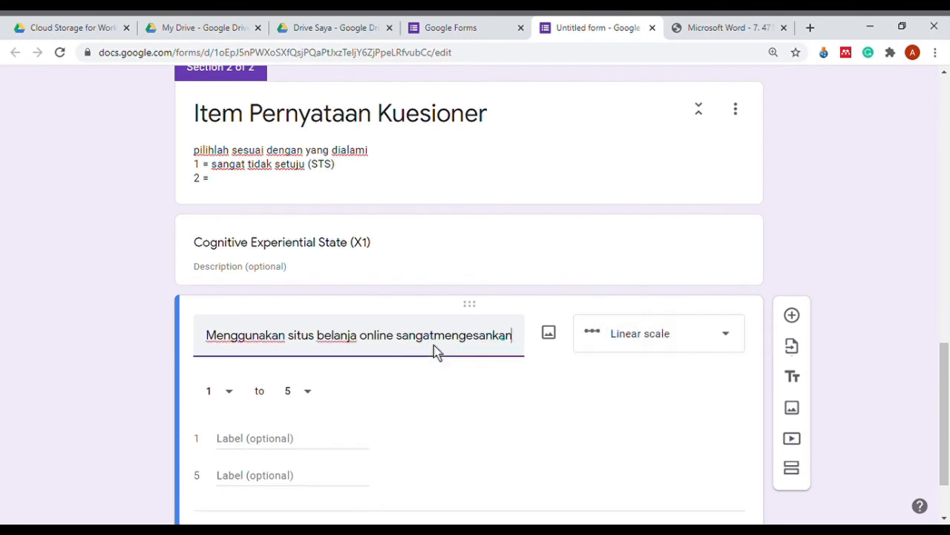
- Use the Linear scale type for the statement question, with a range from 1 to 5
{"action": "left_click", "coordinate": [685, 343]}
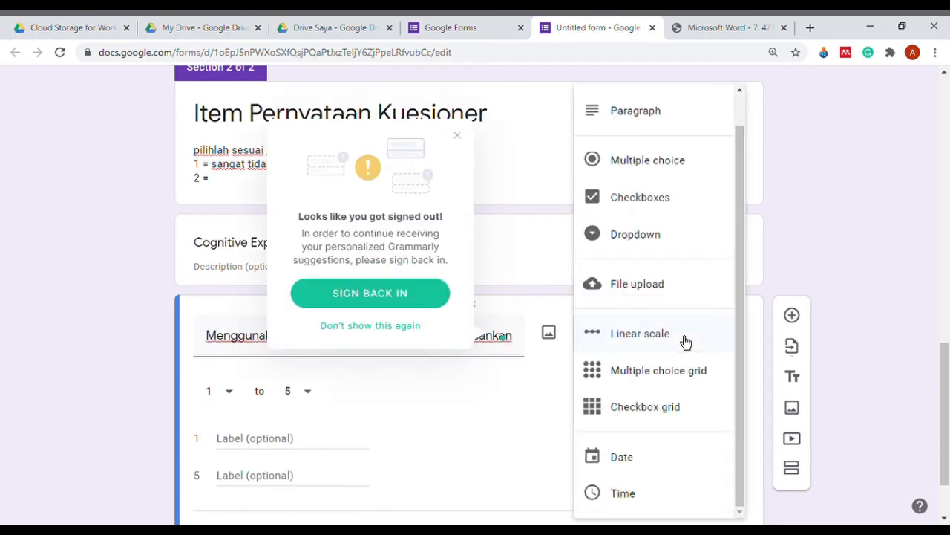
{"action": "left_click", "coordinate": [457, 136]}
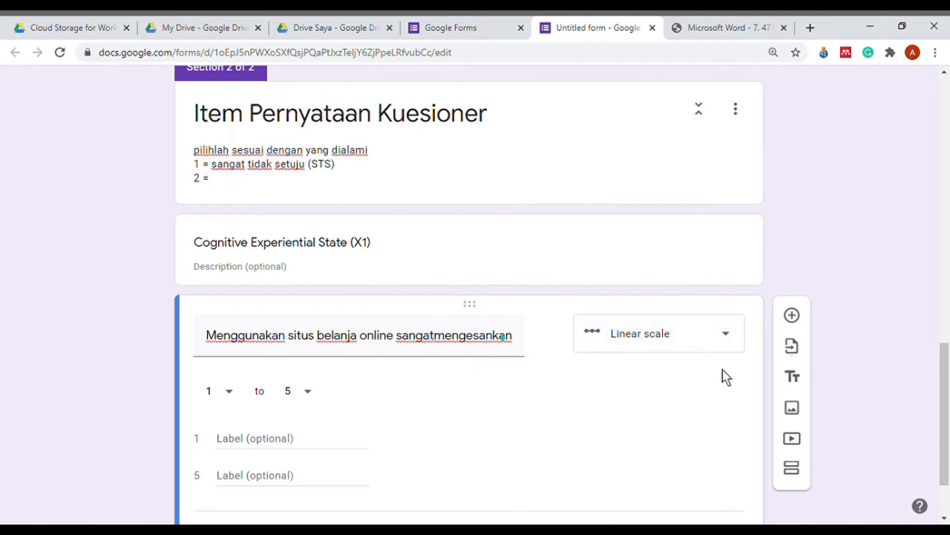
{"action": "left_click", "coordinate": [687, 345]}
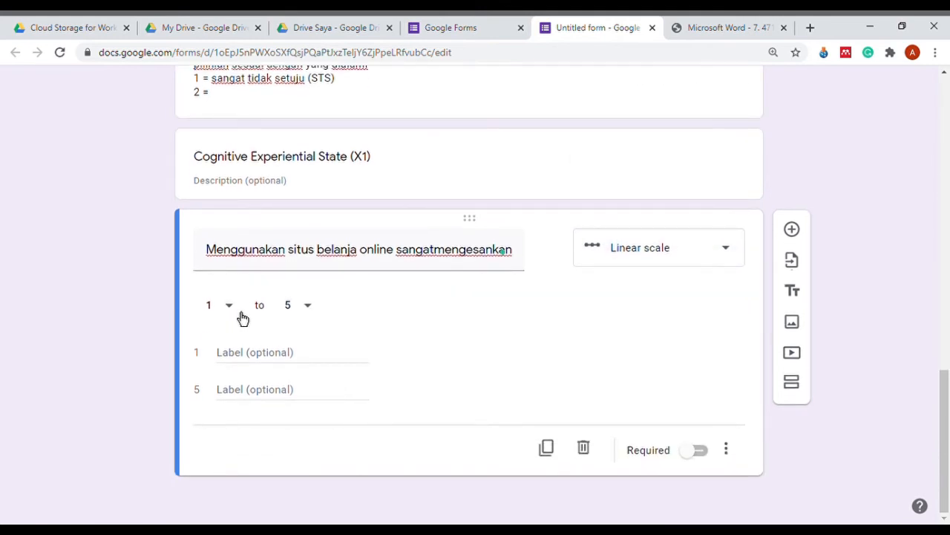
{"action": "left_click", "coordinate": [318, 320]}
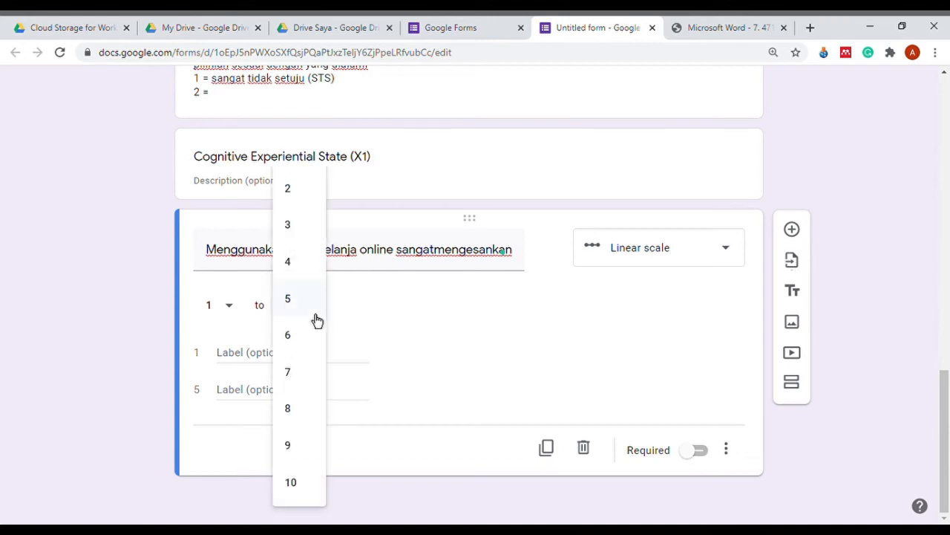
{"action": "left_click", "coordinate": [427, 349]}
- Label scale value 1 "Sangat tidak setuju" and value 5 "Sangat setuju", and make the question required
{"action": "left_click", "coordinate": [285, 365]}
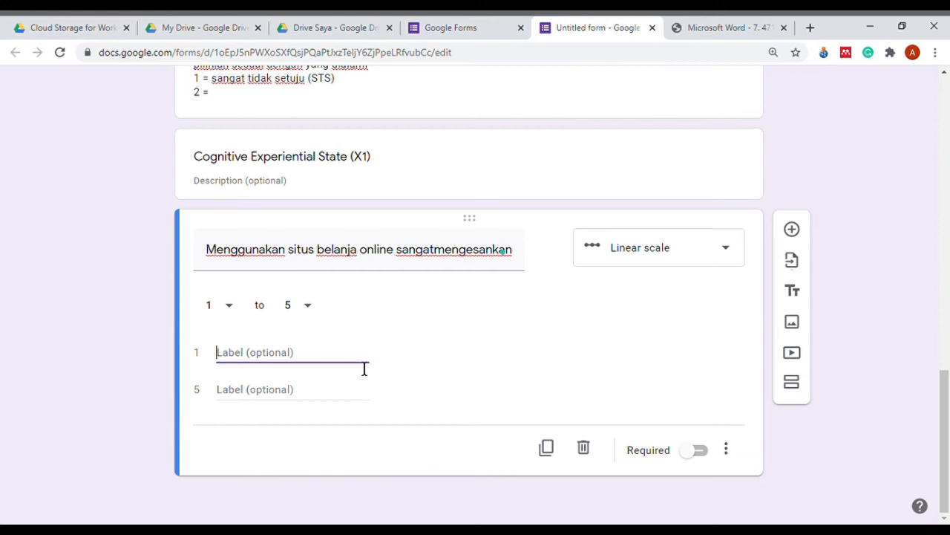
{"action": "type", "text": "S"}
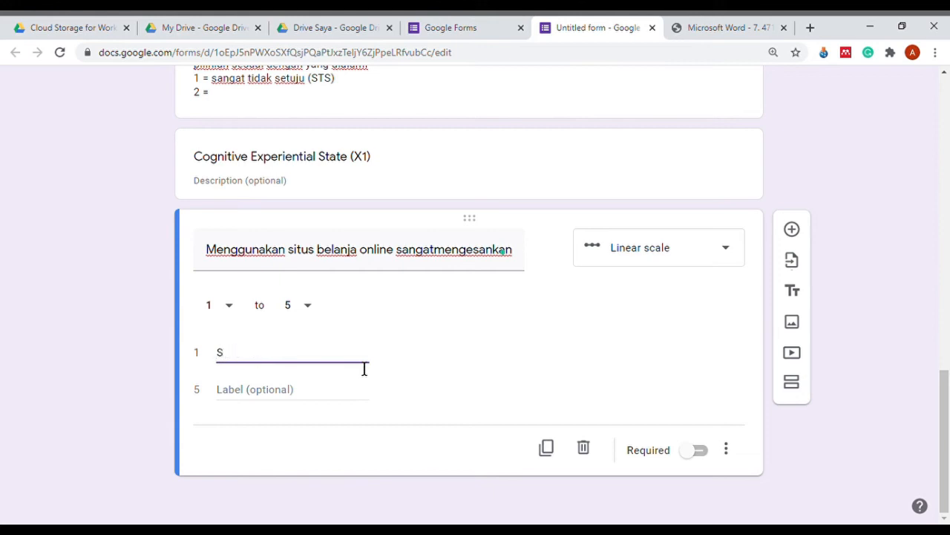
{"action": "type", "text": "Tngat tidak setuju"}
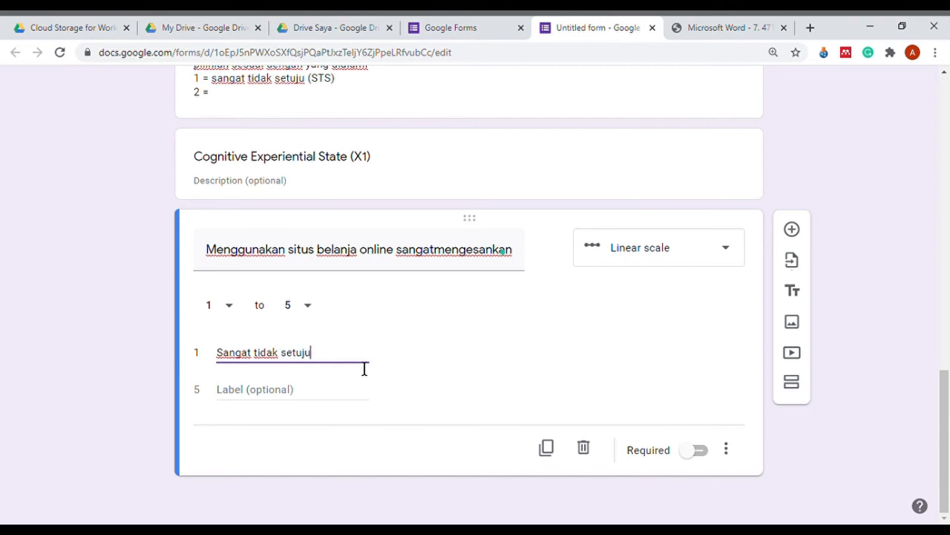
{"action": "left_click", "coordinate": [270, 399]}
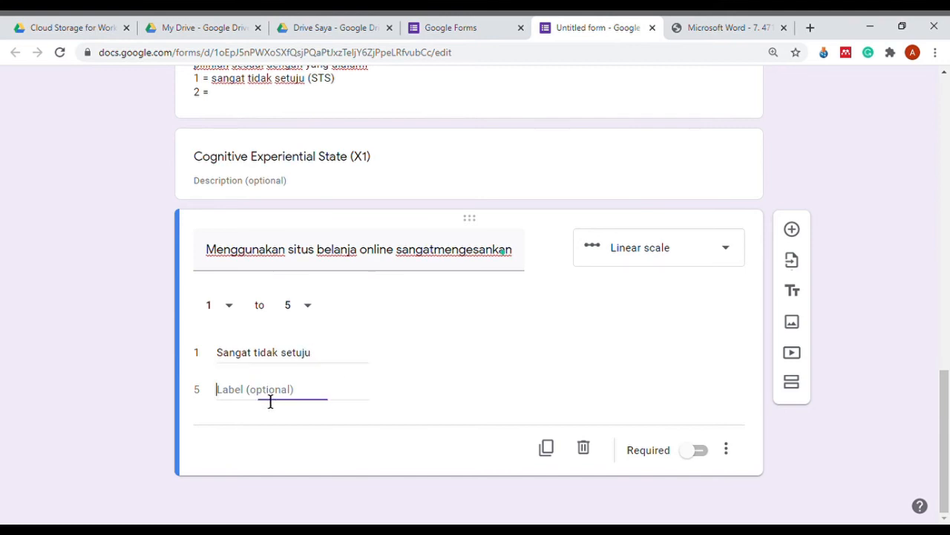
{"action": "type", "text": "Sangat s"}
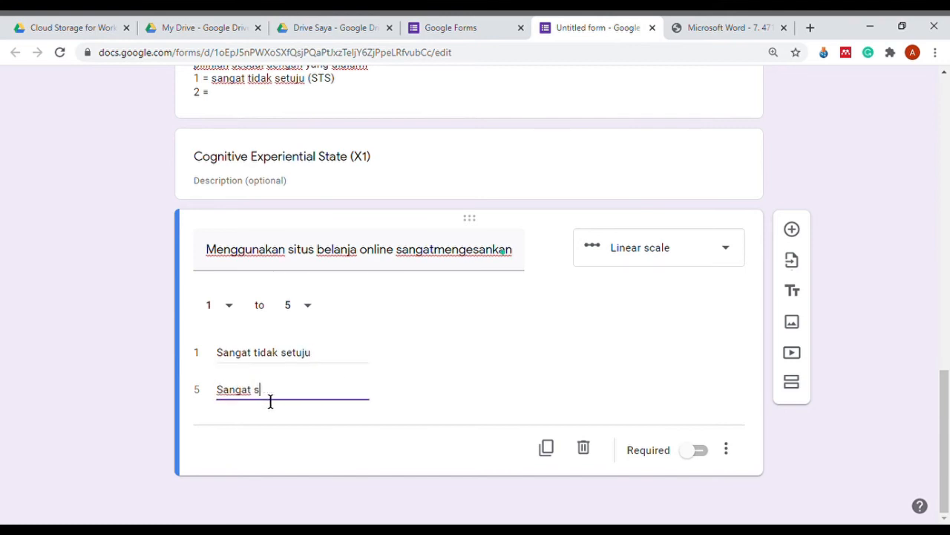
{"action": "type", "text": "etuju"}
{"action": "left_click", "coordinate": [708, 454]}
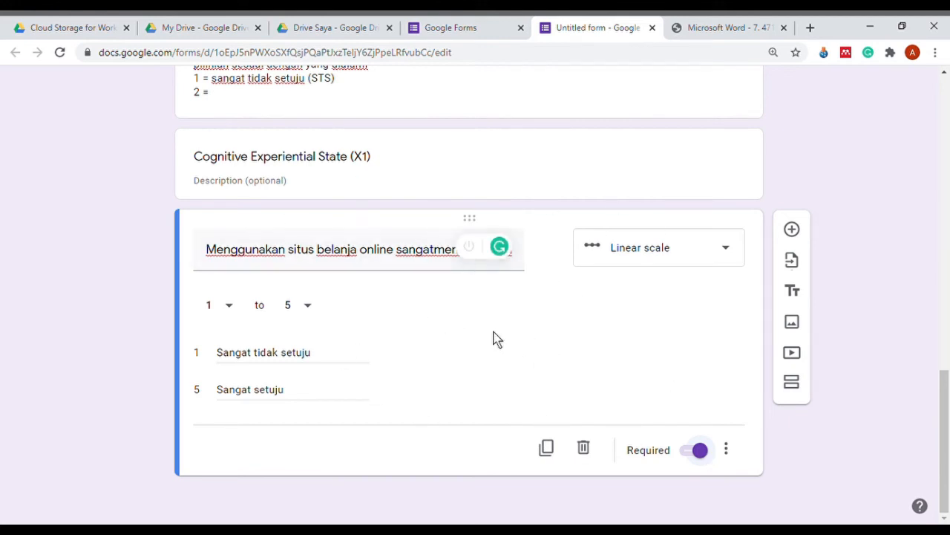
- Add a new question below the first statement, using the article's second item, "Situs belanja online sangat menarik."
{"action": "scroll", "coordinate": [495, 335], "scroll_direction": "up", "scroll_amount": 1}
{"action": "scroll", "coordinate": [845, 381], "scroll_direction": "down", "scroll_amount": 1}
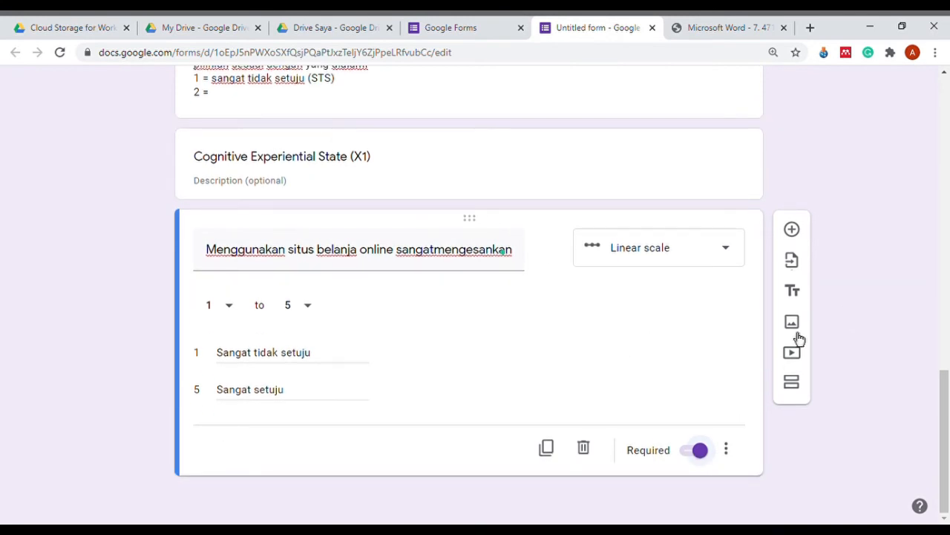
{"action": "left_click", "coordinate": [797, 245]}
{"action": "left_click", "coordinate": [694, 33]}
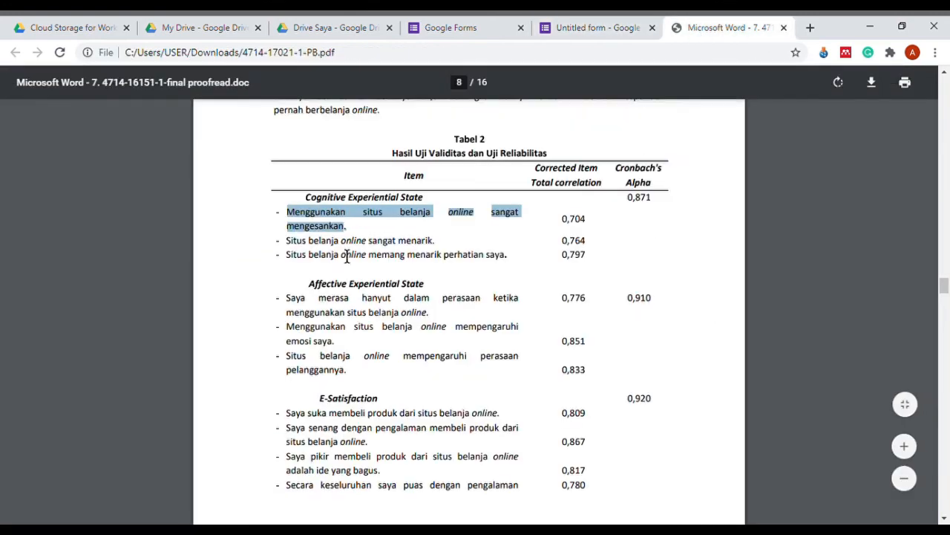
{"action": "left_click_drag", "start_coordinate": [287, 242], "coordinate": [447, 250]}
{"action": "key", "text": "ctrl+c"}
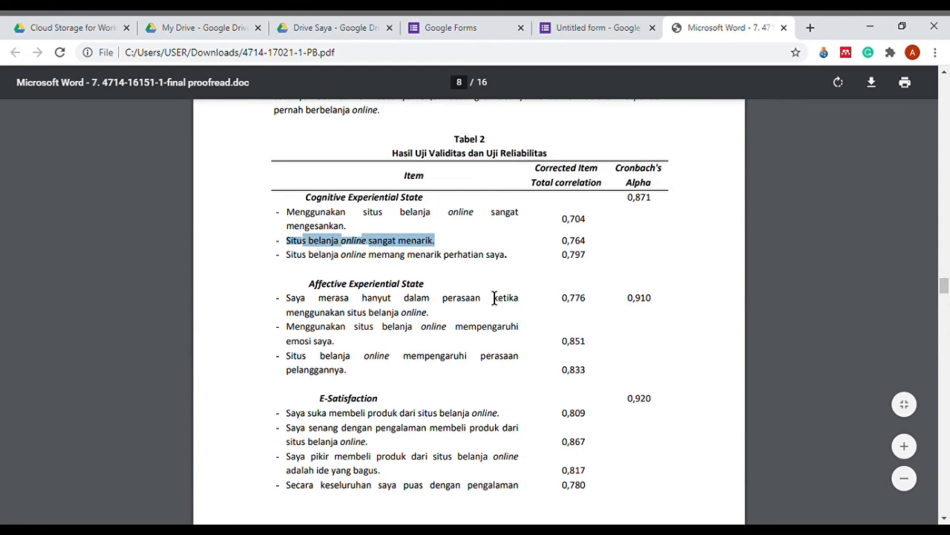
{"action": "left_click", "coordinate": [623, 30]}
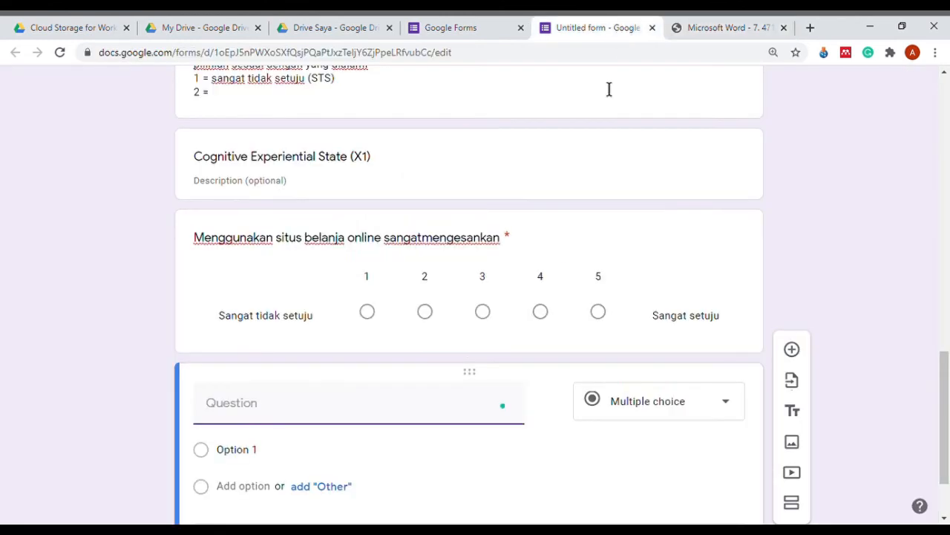
{"action": "scroll", "coordinate": [361, 346], "scroll_direction": "down", "scroll_amount": 2}
{"action": "key", "text": "ctrl+v"}
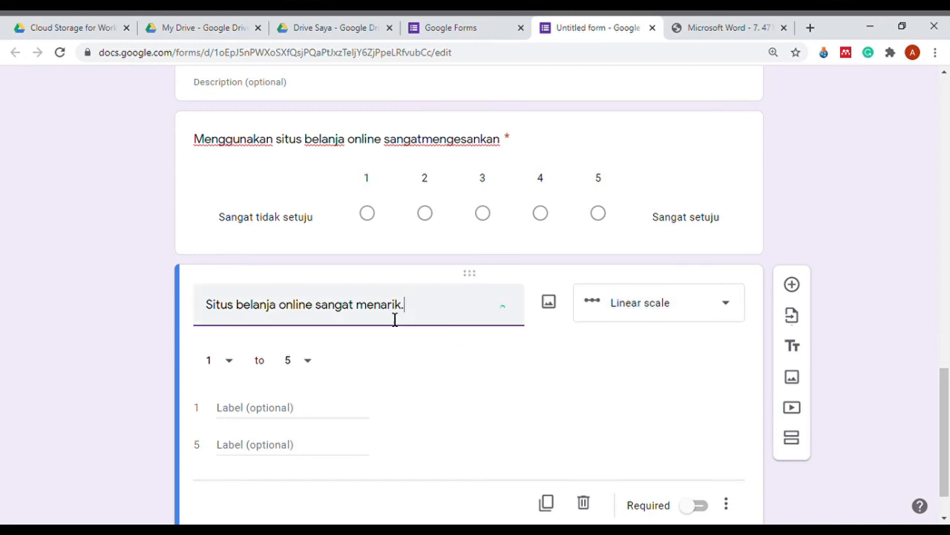
- Label scale value 1 of the new question "Sangat tidak setuju" by copying the label from the previous statement
{"action": "scroll", "coordinate": [316, 341], "scroll_direction": "up", "scroll_amount": 1}
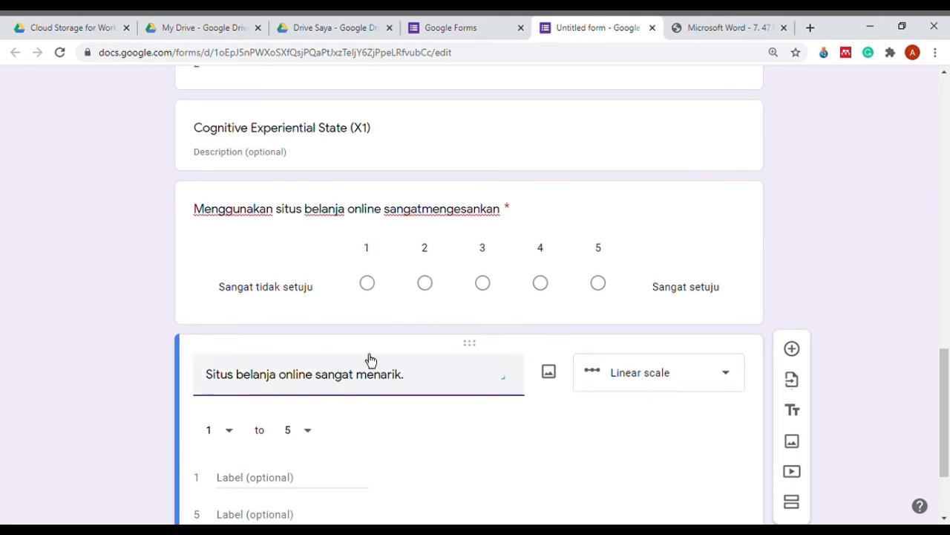
{"action": "scroll", "coordinate": [346, 297], "scroll_direction": "up", "scroll_amount": 1}
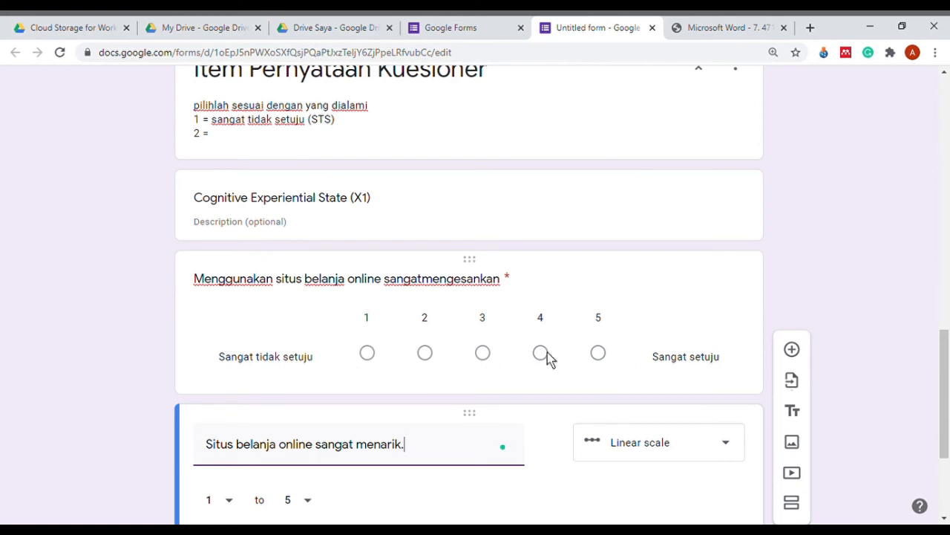
{"action": "scroll", "coordinate": [441, 361], "scroll_direction": "down", "scroll_amount": 3}
{"action": "left_click", "coordinate": [278, 364]}
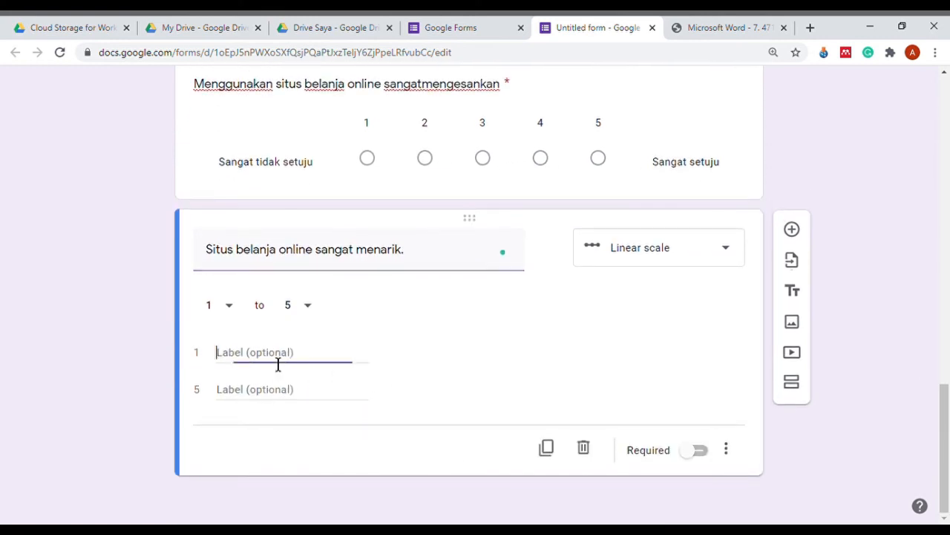
{"action": "left_click", "coordinate": [219, 170]}
{"action": "left_click_drag", "start_coordinate": [219, 171], "coordinate": [329, 172]}
{"action": "left_click", "coordinate": [329, 172]}
{"action": "left_click_drag", "start_coordinate": [318, 208], "coordinate": [215, 210]}
{"action": "key", "text": "ctrl+c"}
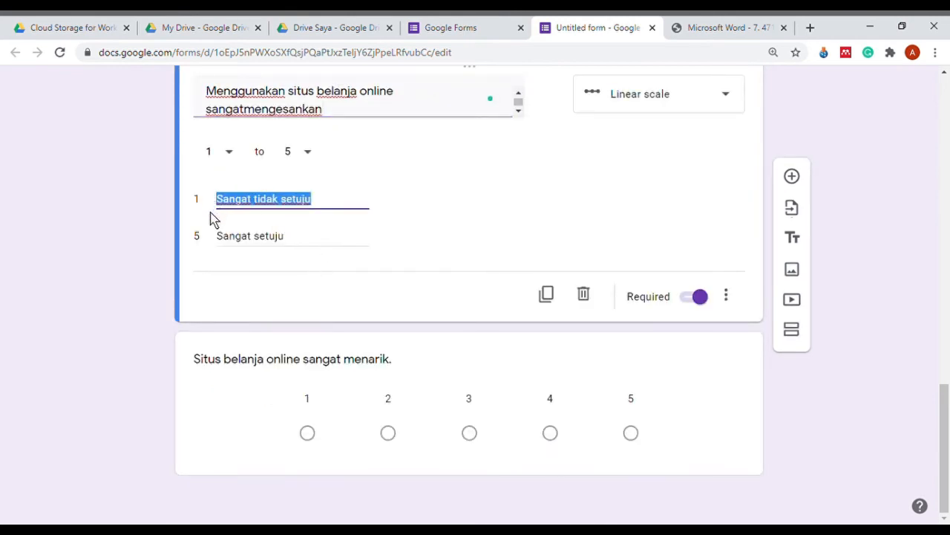
{"action": "left_click", "coordinate": [312, 389]}
{"action": "left_click", "coordinate": [294, 365]}
{"action": "key", "text": "ctrl+v"}
- Label scale value 5 "Sangat Setuju" and make the second statement question required
{"action": "left_click", "coordinate": [301, 398]}
{"action": "type", "text": "Sangat Se"}
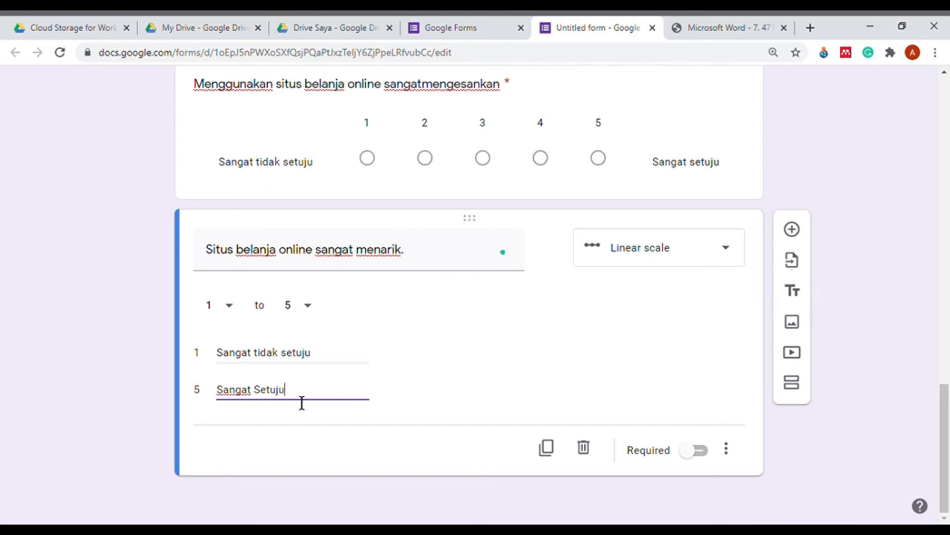
{"action": "left_click", "coordinate": [654, 383]}
{"action": "left_click", "coordinate": [696, 453]}
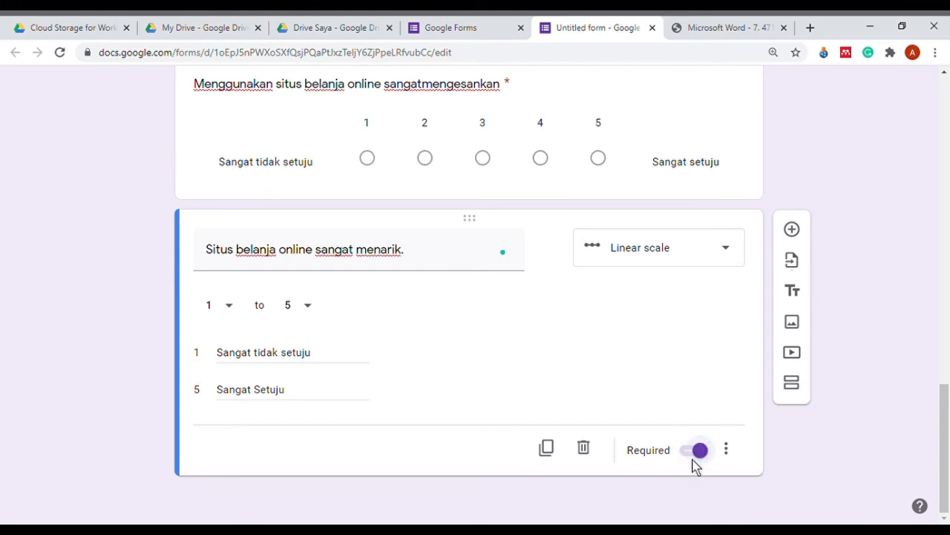
- Duplicate the second statement question and replace the copy's text with the article's third item, "Situs belanja online memang menarik perhatian saya"
{"action": "left_click", "coordinate": [550, 453]}
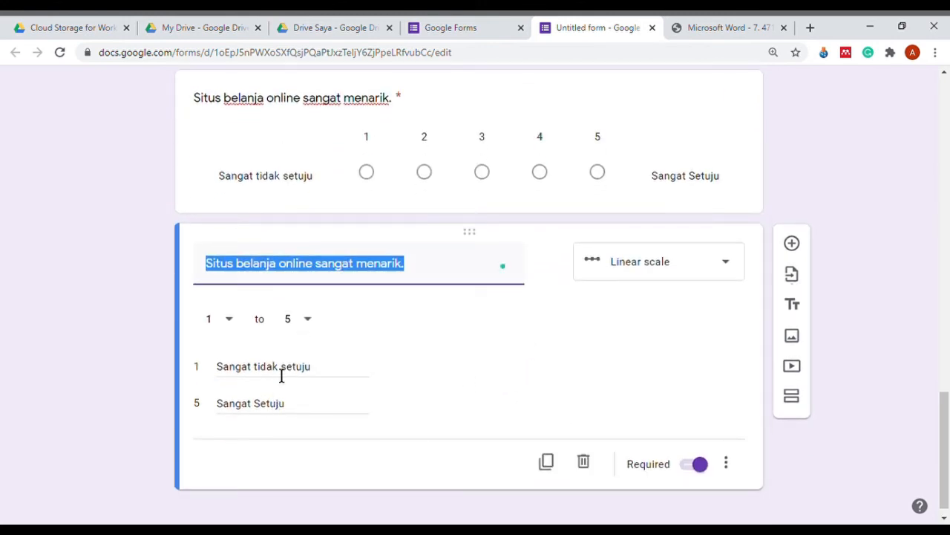
{"action": "left_click", "coordinate": [675, 28]}
{"action": "left_click_drag", "start_coordinate": [286, 256], "coordinate": [509, 265]}
{"action": "key", "text": "ctrl+c"}
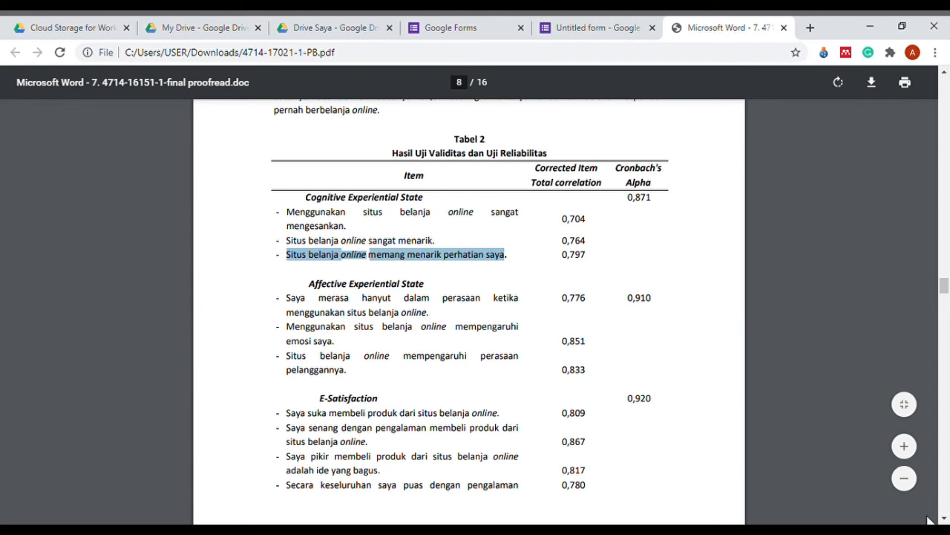
{"action": "left_click", "coordinate": [599, 27]}
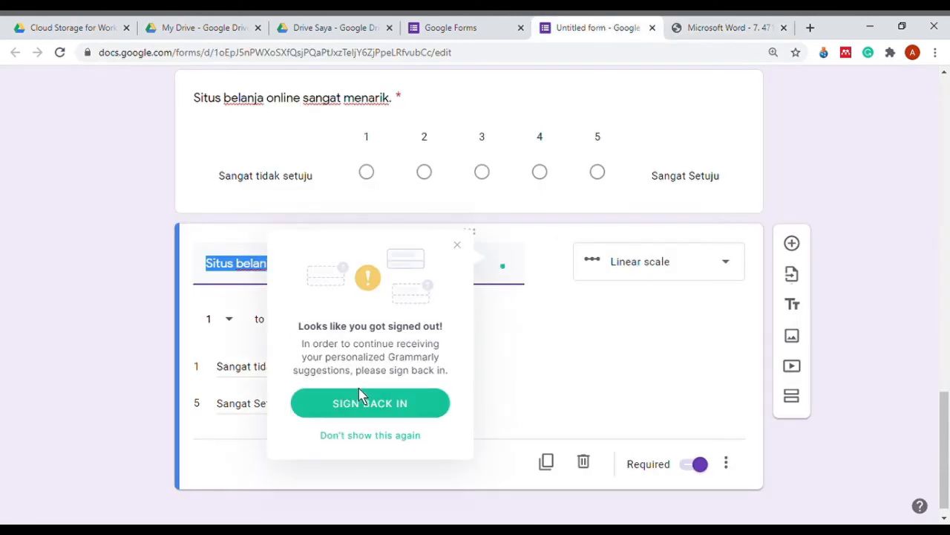
{"action": "left_click", "coordinate": [457, 245]}
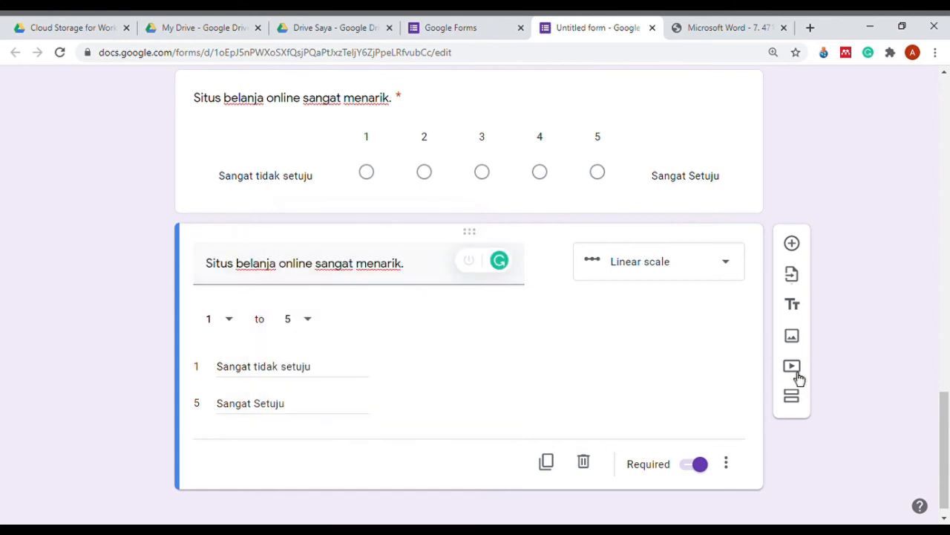
{"action": "left_click_drag", "start_coordinate": [429, 282], "coordinate": [204, 275]}
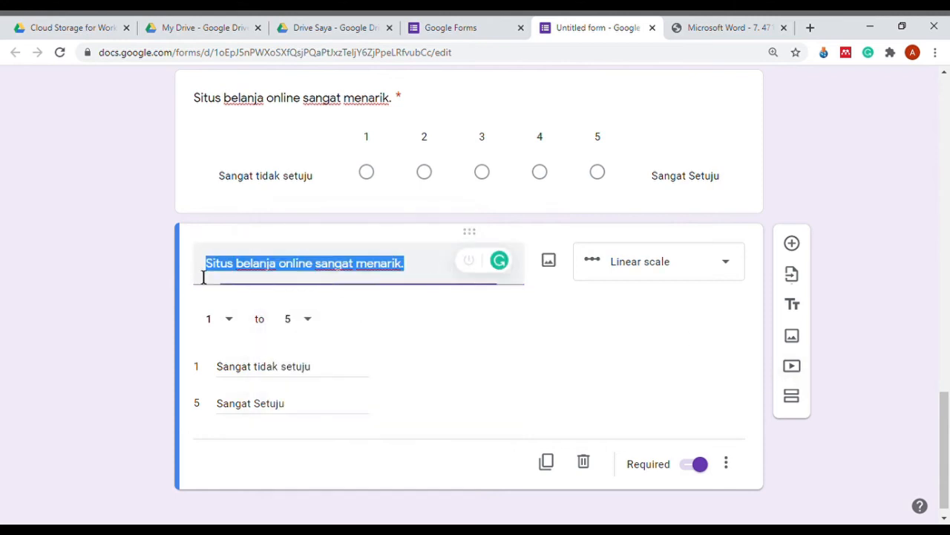
{"action": "key", "text": "ctrl+v"}
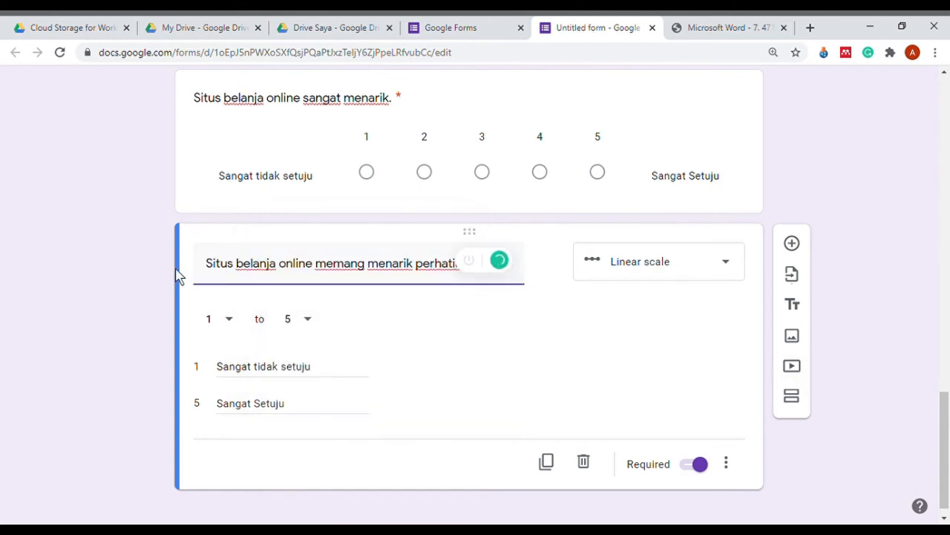
{"action": "left_click", "coordinate": [565, 325]}
{"action": "scroll", "coordinate": [598, 357], "scroll_direction": "up", "scroll_amount": 4}
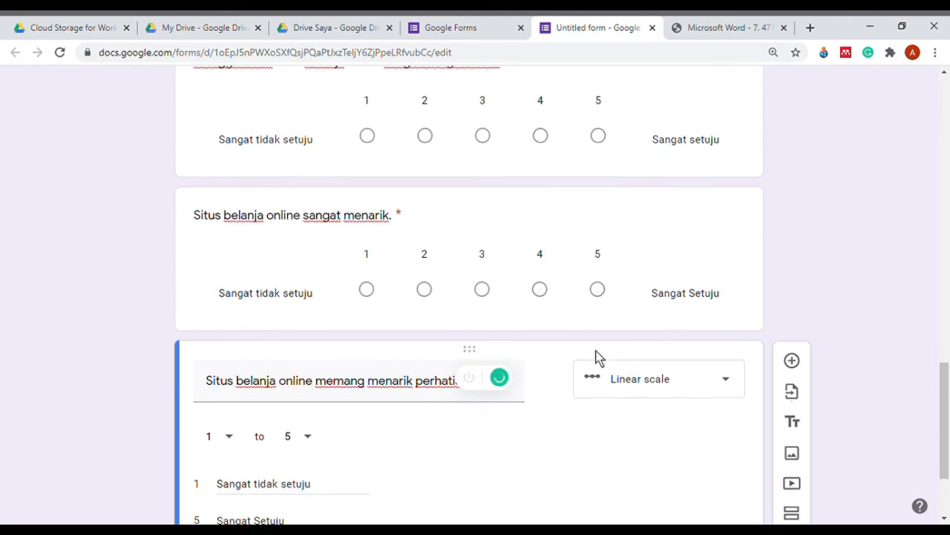
{"action": "scroll", "coordinate": [598, 357], "scroll_direction": "down", "scroll_amount": 3}
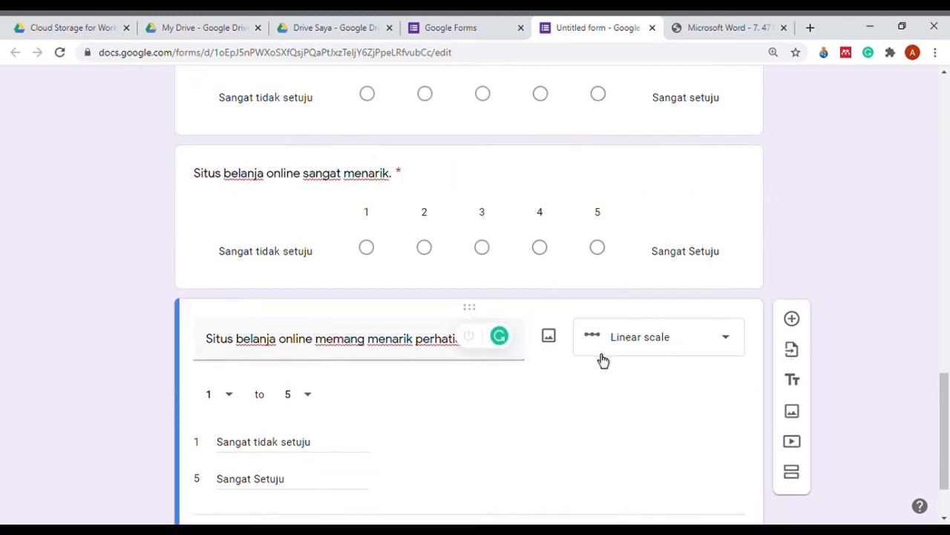
{"action": "scroll", "coordinate": [603, 356], "scroll_direction": "up", "scroll_amount": 5}
{"action": "scroll", "coordinate": [601, 357], "scroll_direction": "down", "scroll_amount": 3}
{"action": "scroll", "coordinate": [598, 357], "scroll_direction": "down", "scroll_amount": 3}
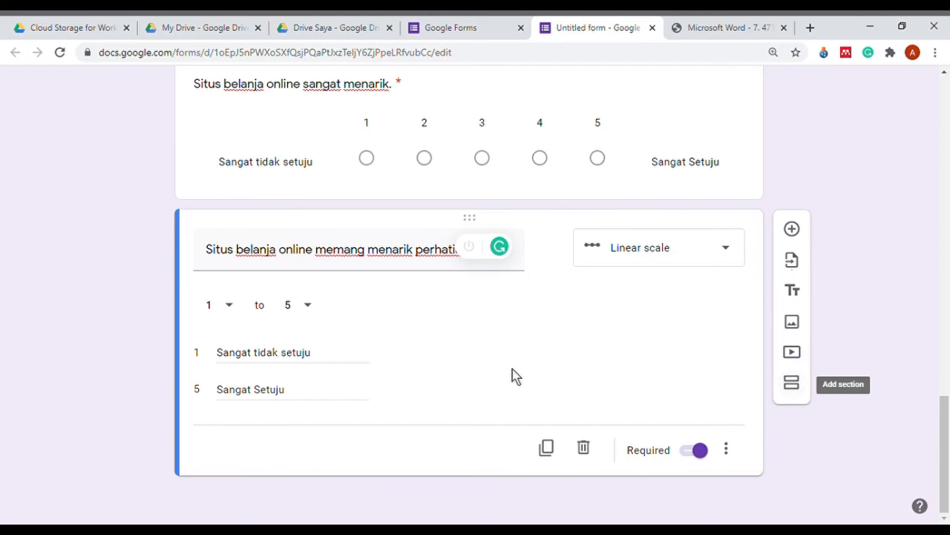
- Return to the beginning of the form and open its theme options
{"action": "scroll", "coordinate": [517, 371], "scroll_direction": "up", "scroll_amount": 20}
{"action": "scroll", "coordinate": [528, 373], "scroll_direction": "up", "scroll_amount": 1}
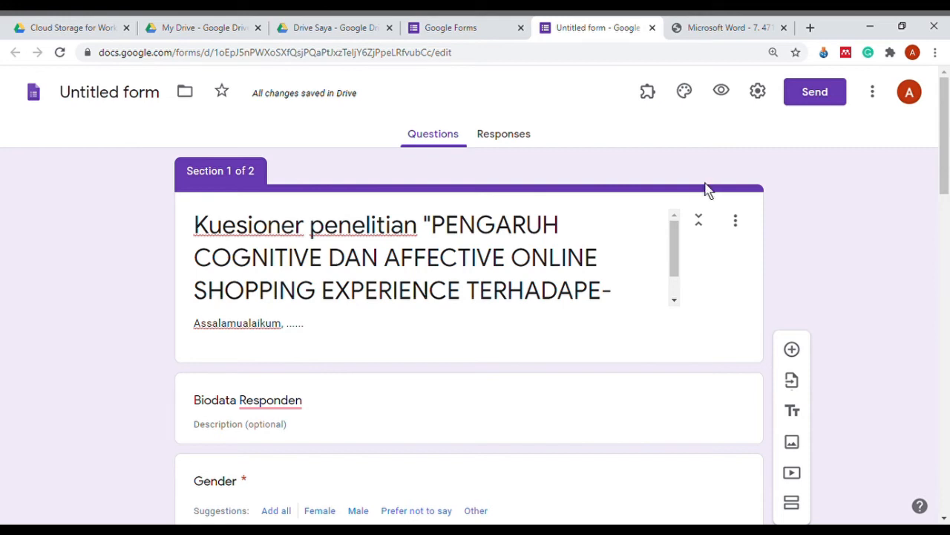
{"action": "left_click", "coordinate": [697, 107]}
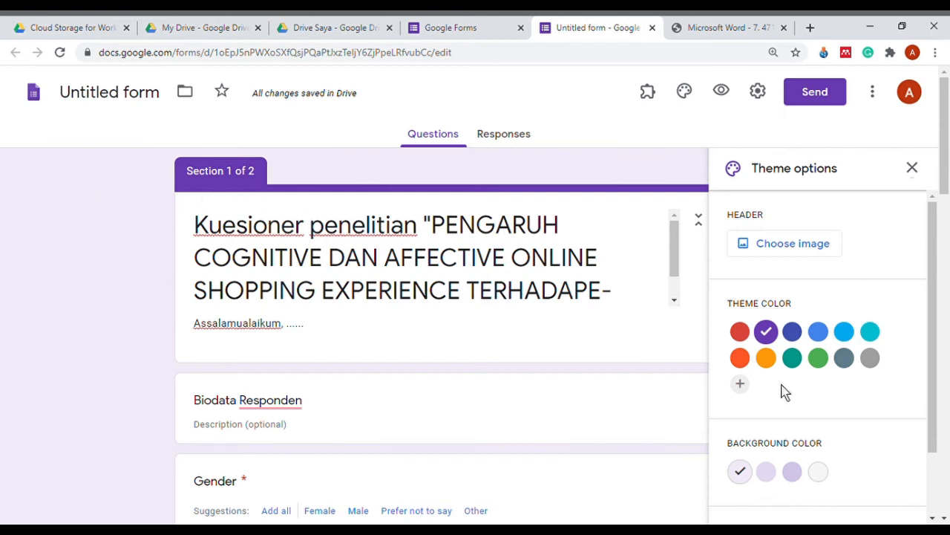
- Try the red, red orange, orange, teal and green theme colors on the form
{"action": "left_click", "coordinate": [740, 331]}
{"action": "left_click", "coordinate": [740, 358]}
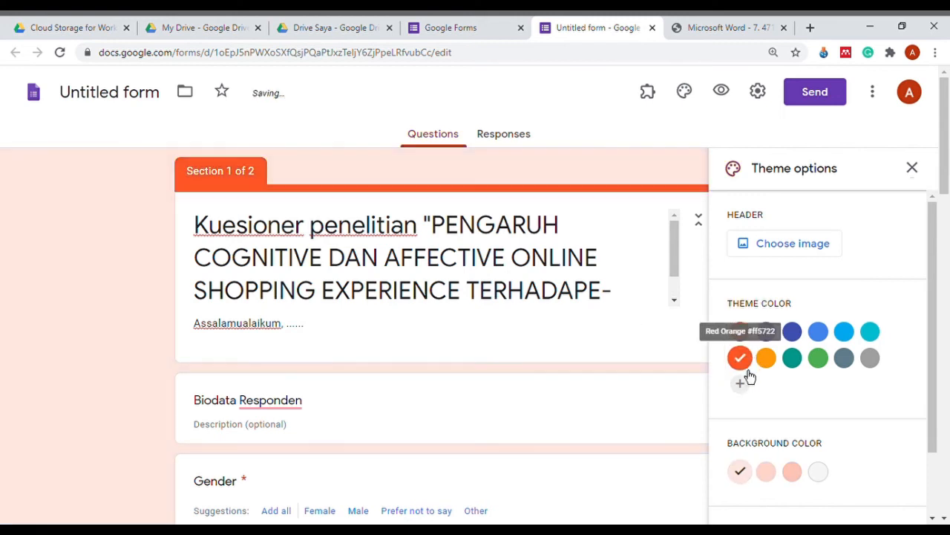
{"action": "left_click", "coordinate": [766, 358]}
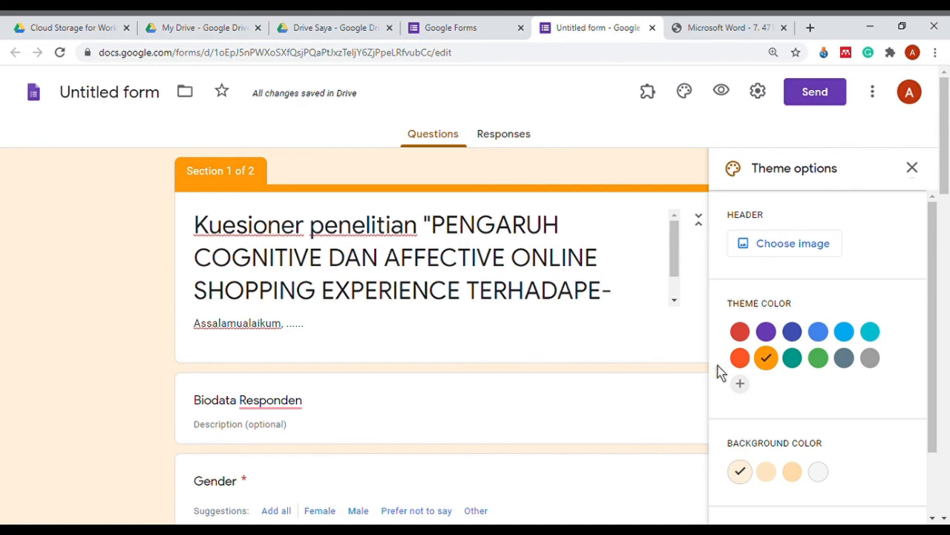
{"action": "left_click", "coordinate": [800, 368]}
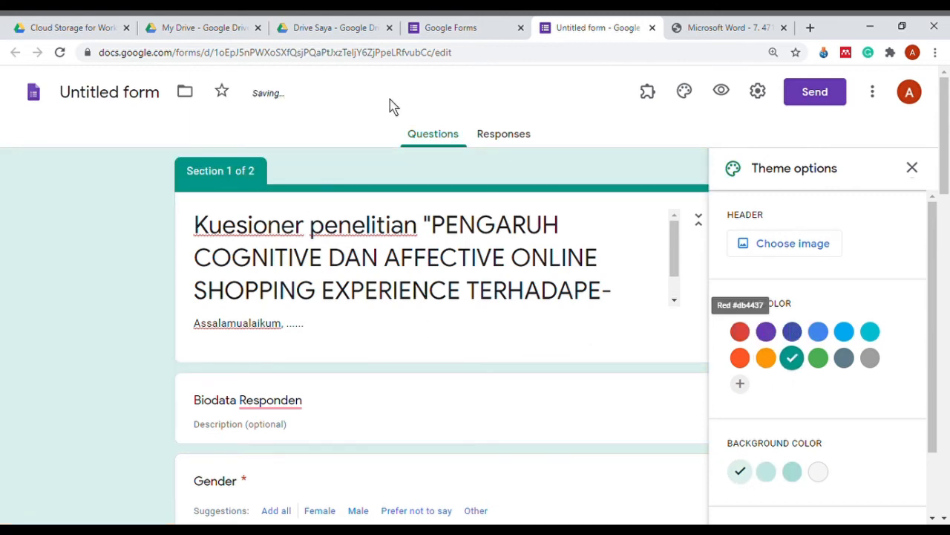
{"action": "left_click", "coordinate": [823, 367]}
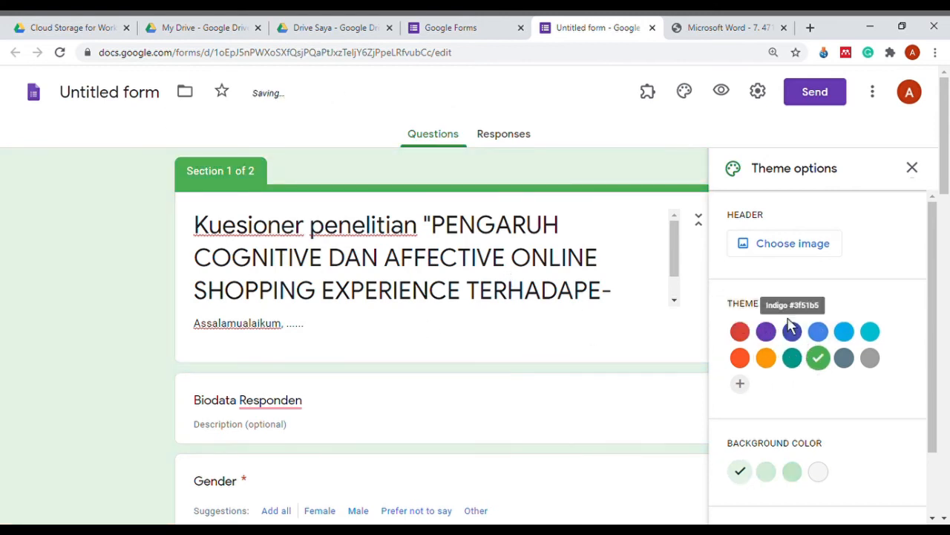
- Set the basketball player image from the Work and School themes as the form's header, and close the theme options
{"action": "left_click", "coordinate": [780, 251]}
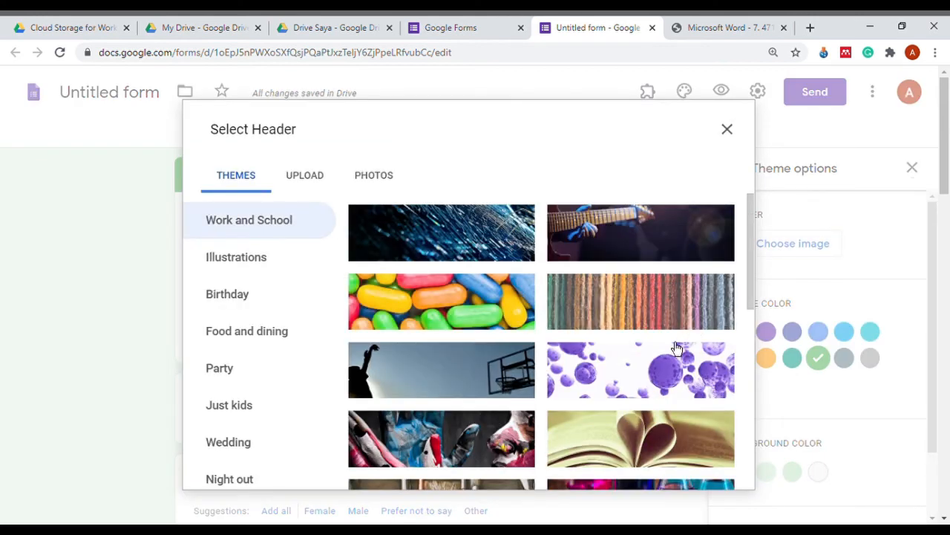
{"action": "scroll", "coordinate": [616, 340], "scroll_direction": "down", "scroll_amount": 2}
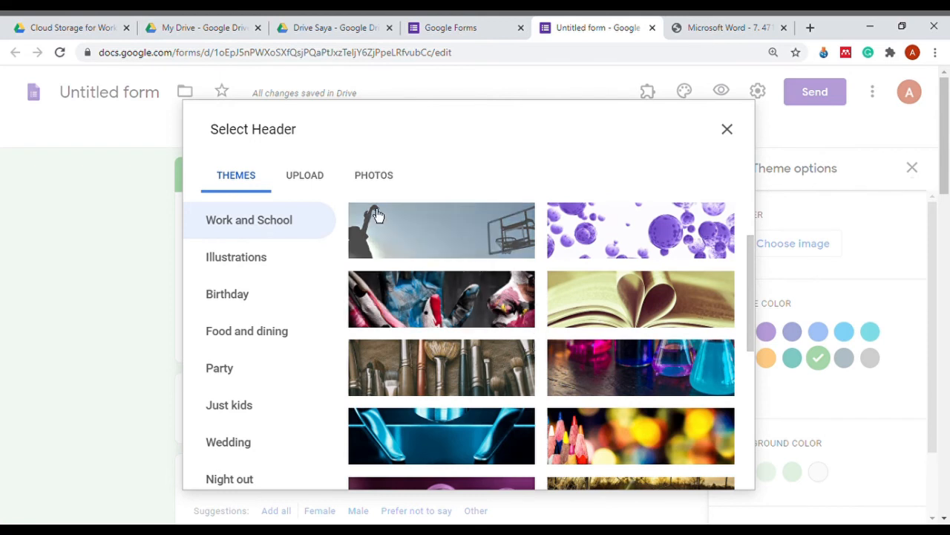
{"action": "scroll", "coordinate": [630, 320], "scroll_direction": "up", "scroll_amount": 2}
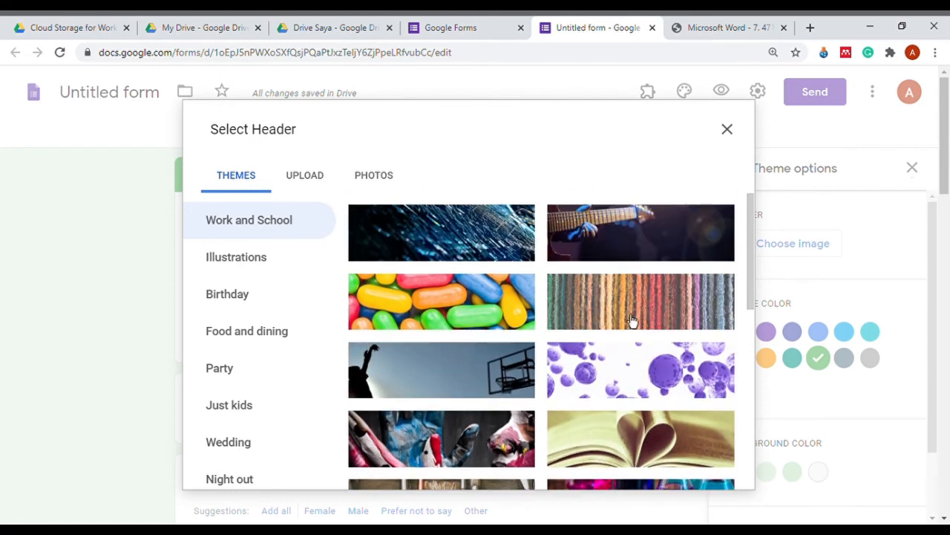
{"action": "left_click", "coordinate": [450, 375]}
{"action": "left_click", "coordinate": [726, 479]}
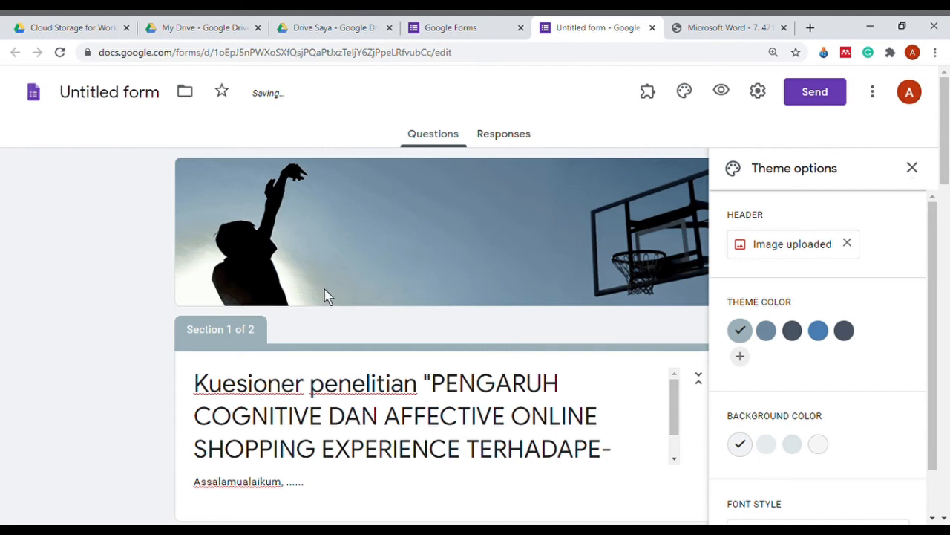
{"action": "left_click", "coordinate": [913, 168]}
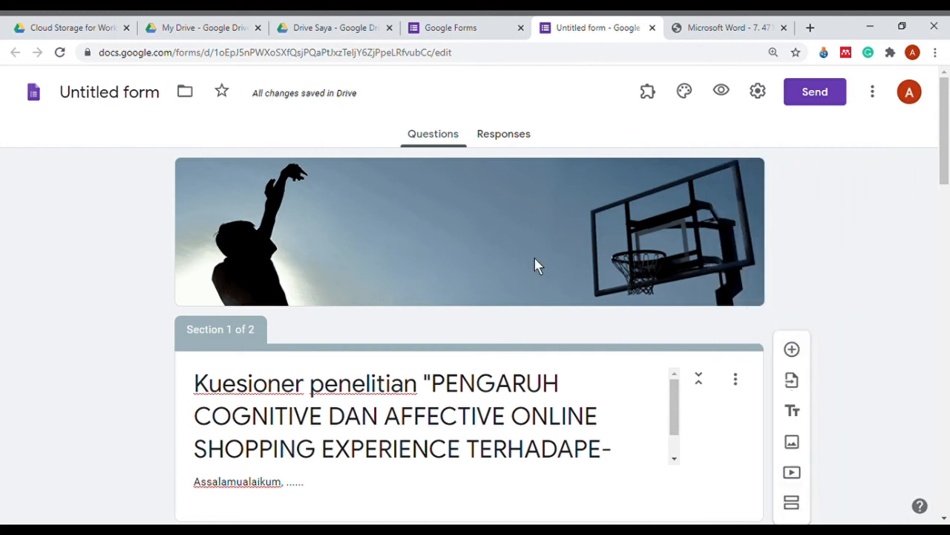
- Preview the form to examine the header, title and biodata questions as respondents see them, and close the preview
{"action": "left_click", "coordinate": [730, 108]}
{"action": "scroll", "coordinate": [540, 210], "scroll_direction": "down", "scroll_amount": 3}
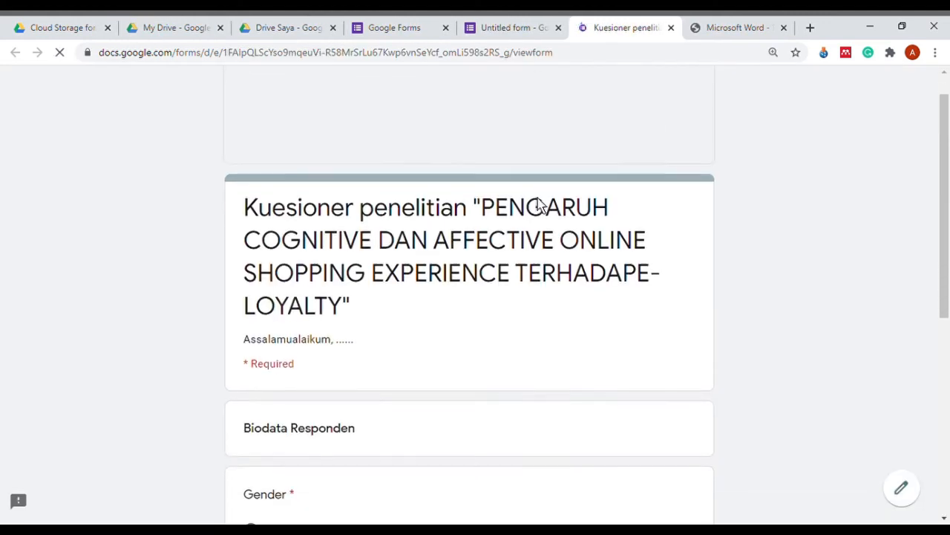
{"action": "scroll", "coordinate": [540, 210], "scroll_direction": "down", "scroll_amount": 3}
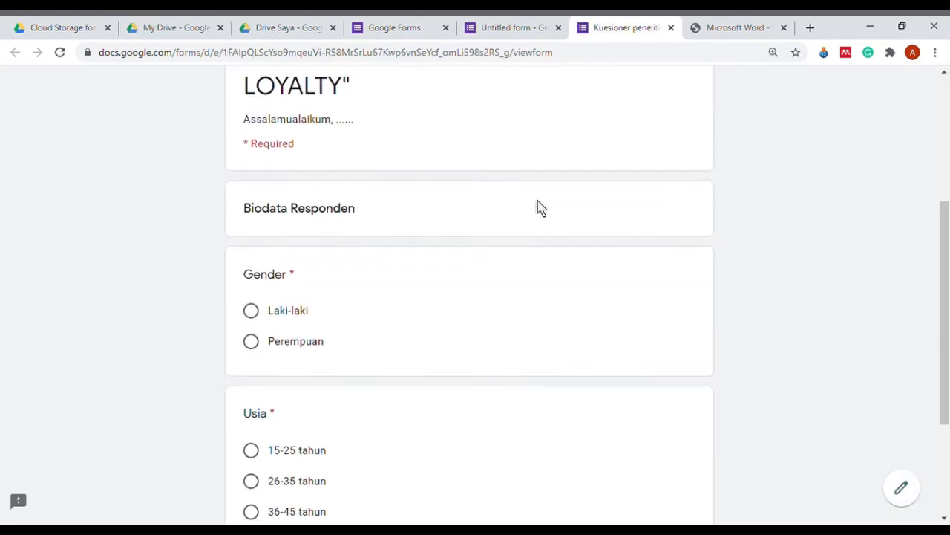
{"action": "scroll", "coordinate": [540, 207], "scroll_direction": "up", "scroll_amount": 5}
{"action": "scroll", "coordinate": [540, 208], "scroll_direction": "down", "scroll_amount": 2}
{"action": "scroll", "coordinate": [540, 208], "scroll_direction": "up", "scroll_amount": 2}
{"action": "scroll", "coordinate": [540, 208], "scroll_direction": "down", "scroll_amount": 5}
{"action": "scroll", "coordinate": [540, 208], "scroll_direction": "up", "scroll_amount": 5}
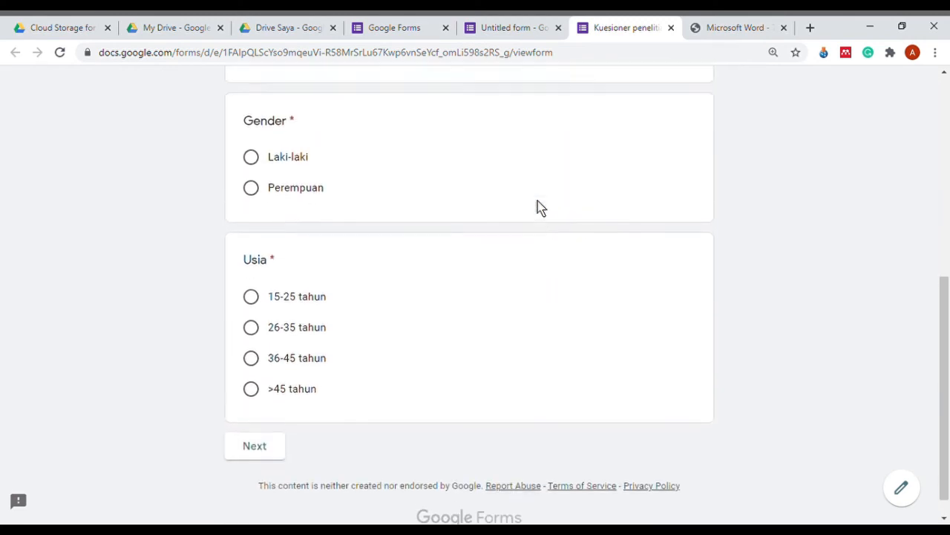
{"action": "scroll", "coordinate": [540, 208], "scroll_direction": "down", "scroll_amount": 4}
{"action": "scroll", "coordinate": [537, 205], "scroll_direction": "up", "scroll_amount": 6}
{"action": "left_click", "coordinate": [672, 27]}
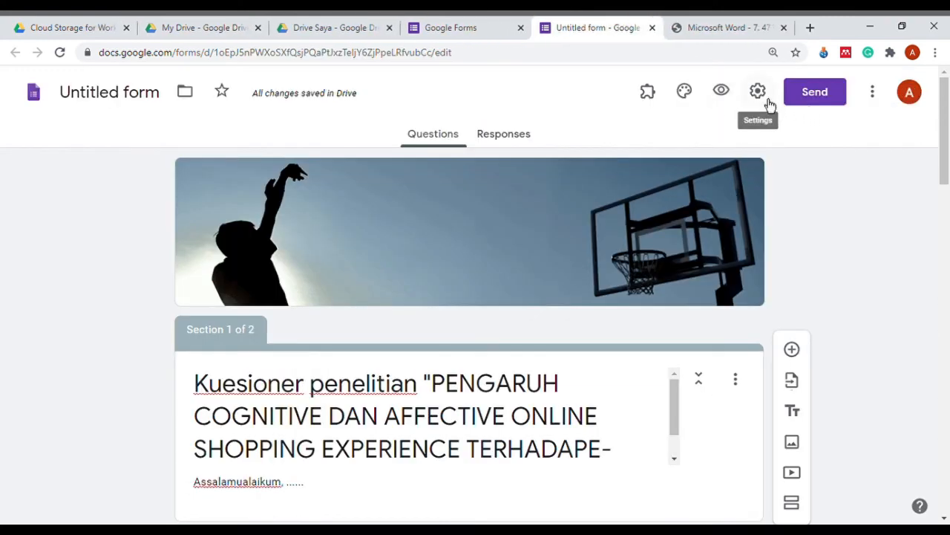
- In the form's general settings, try the limit to 1 response, and allow respondents to edit after submit and see summary charts and text responses
{"action": "left_click", "coordinate": [765, 98]}
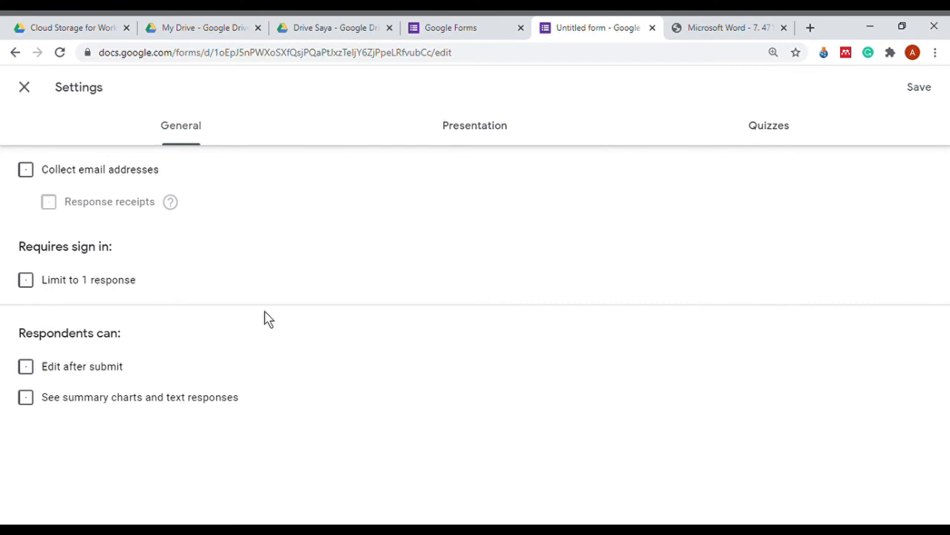
{"action": "left_click", "coordinate": [33, 293]}
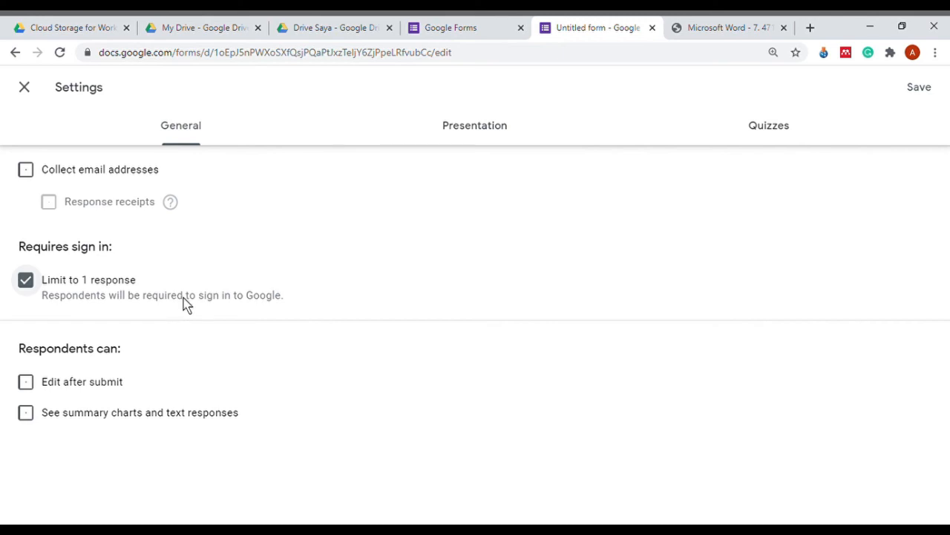
{"action": "left_click", "coordinate": [46, 289]}
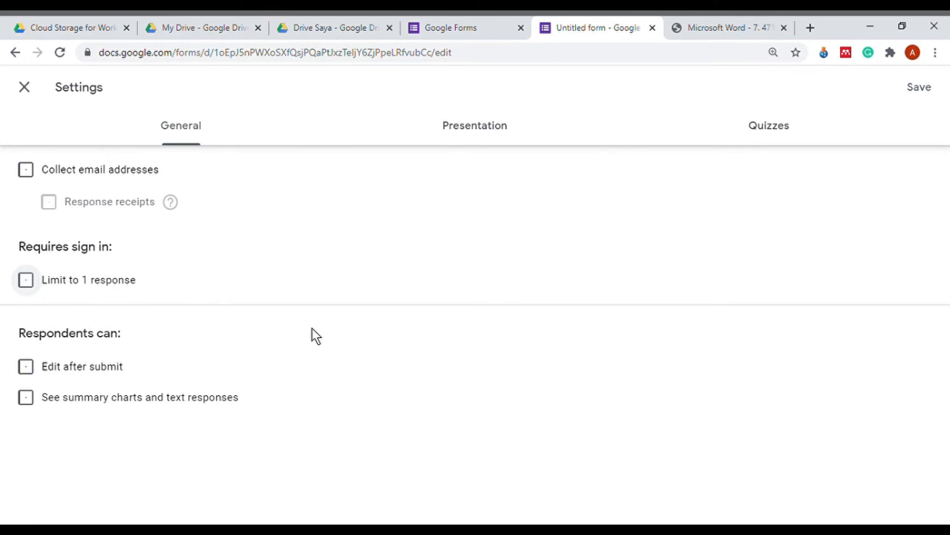
{"action": "left_click", "coordinate": [46, 287]}
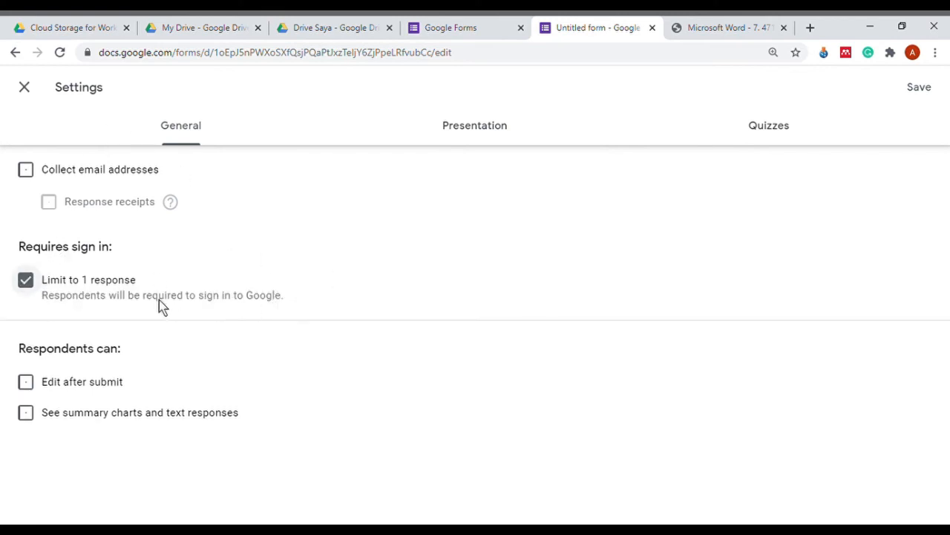
{"action": "left_click", "coordinate": [27, 290]}
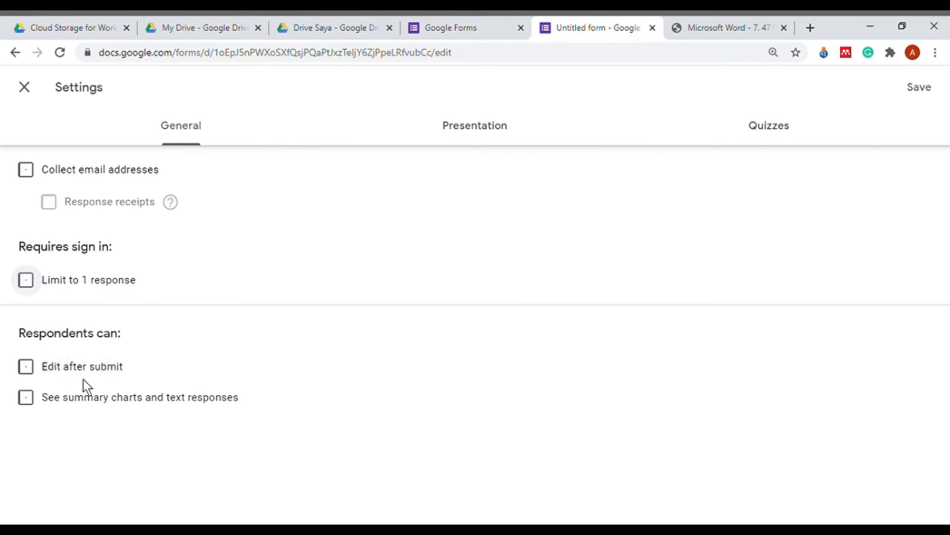
{"action": "left_click", "coordinate": [37, 379]}
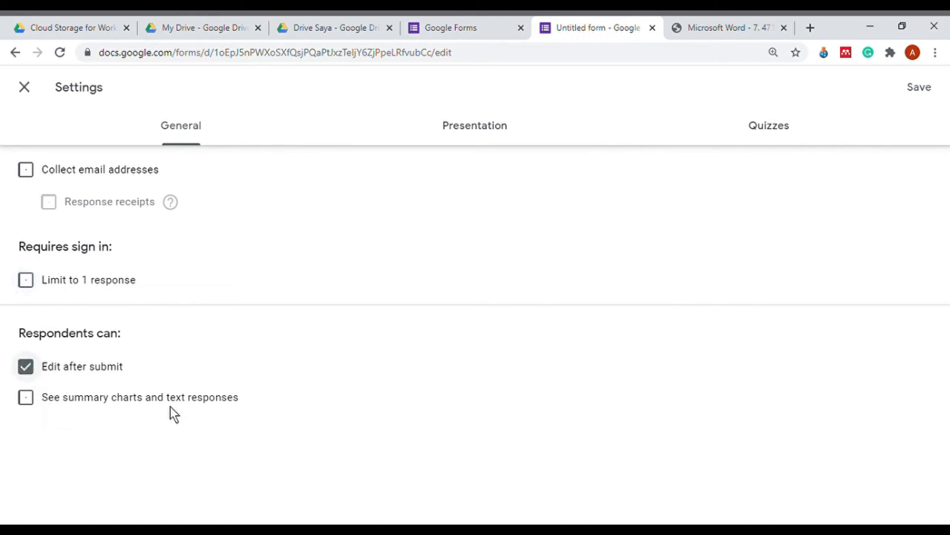
{"action": "left_click", "coordinate": [40, 408]}
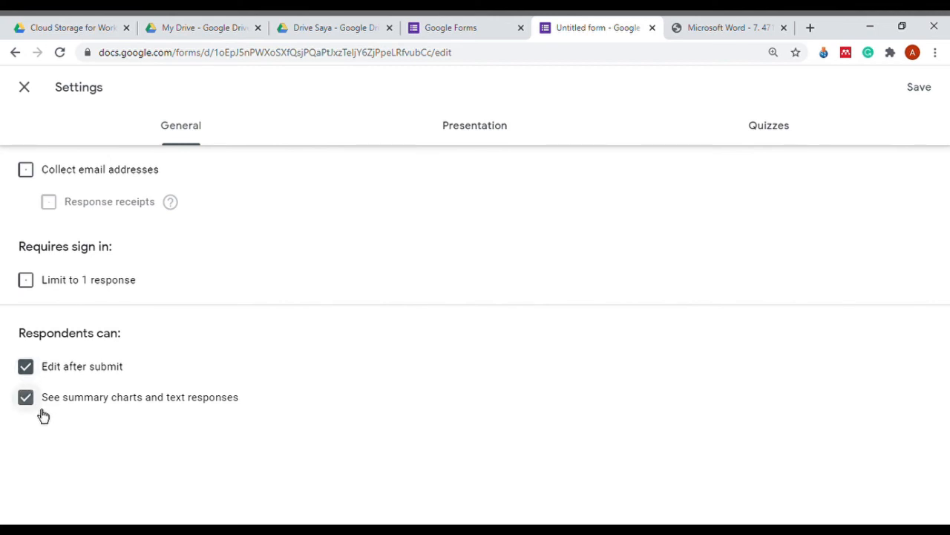
- In the presentation settings, show the progress bar and set the confirmation message to "terimakasih atas partisipasinya dalam penelitian ini"
{"action": "left_click", "coordinate": [482, 134]}
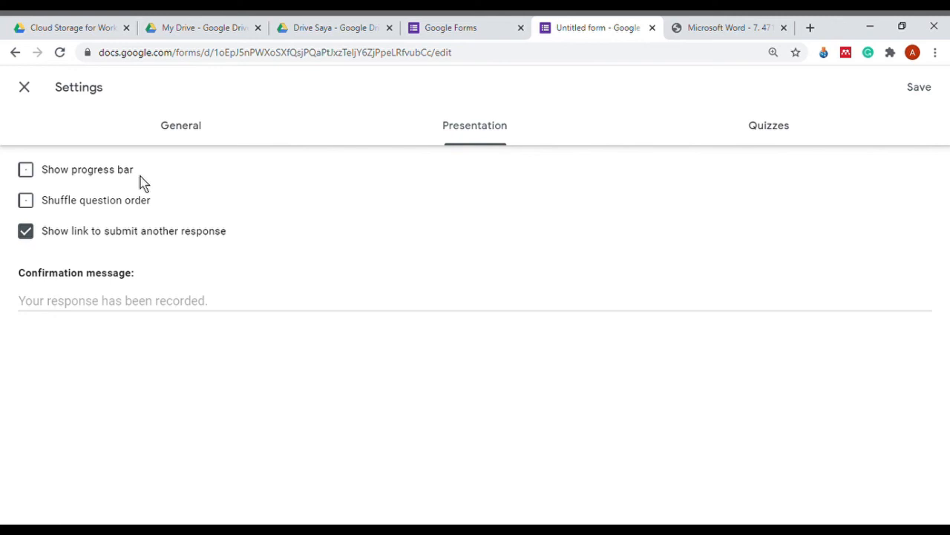
{"action": "left_click", "coordinate": [52, 178]}
{"action": "left_click", "coordinate": [83, 312]}
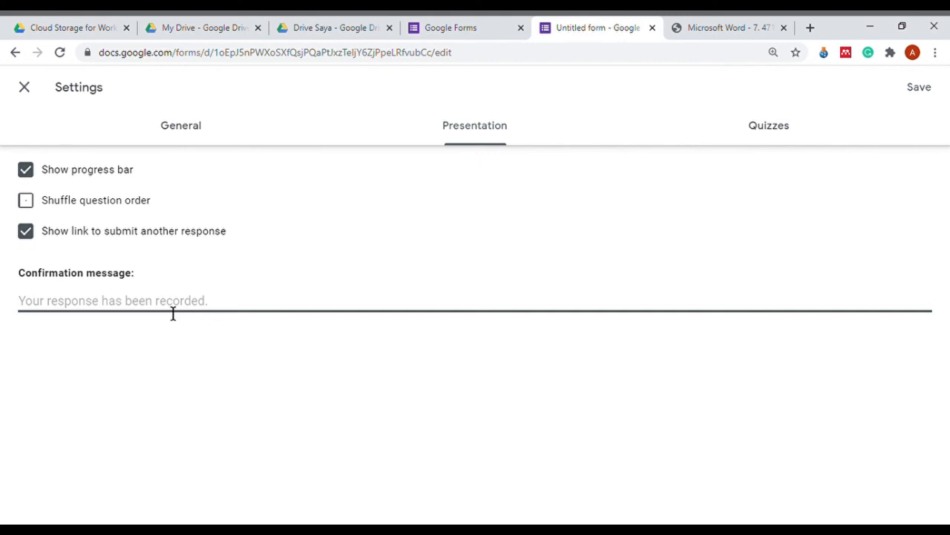
{"action": "type", "text": "terimaksi"}
{"action": "key", "text": "BackSpace"}
{"action": "key", "text": "BackSpace"}
{"action": "type", "text": "h a"}
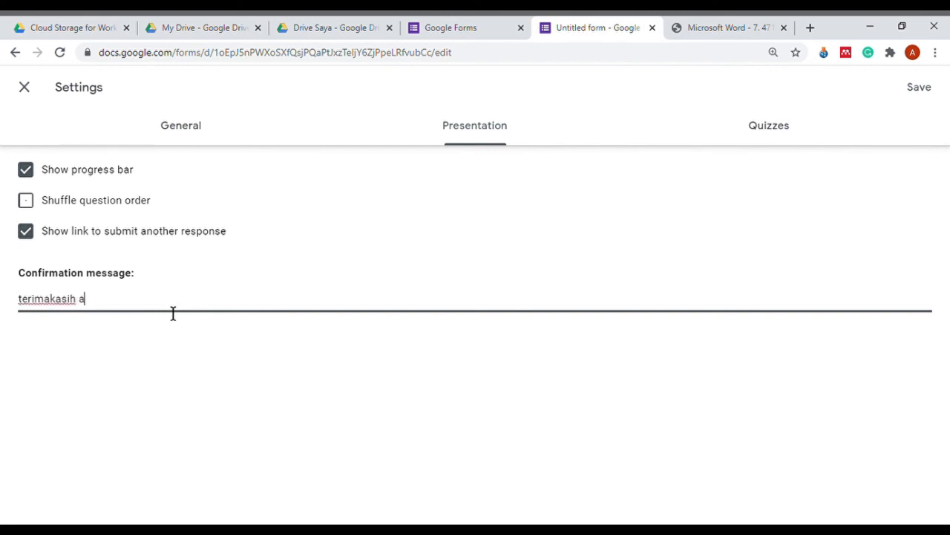
{"action": "type", "text": "tas partisipasinya dal"}
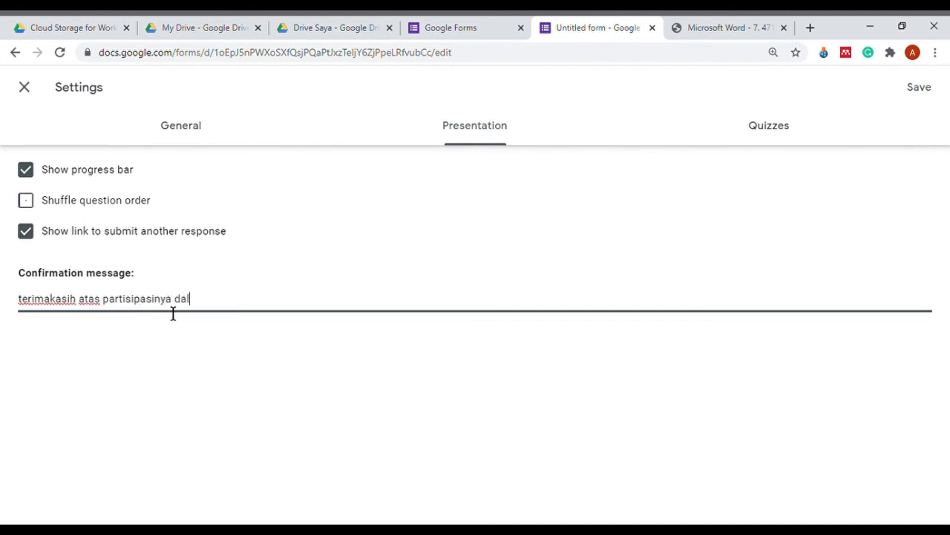
{"action": "type", "text": "am penelitian ini"}
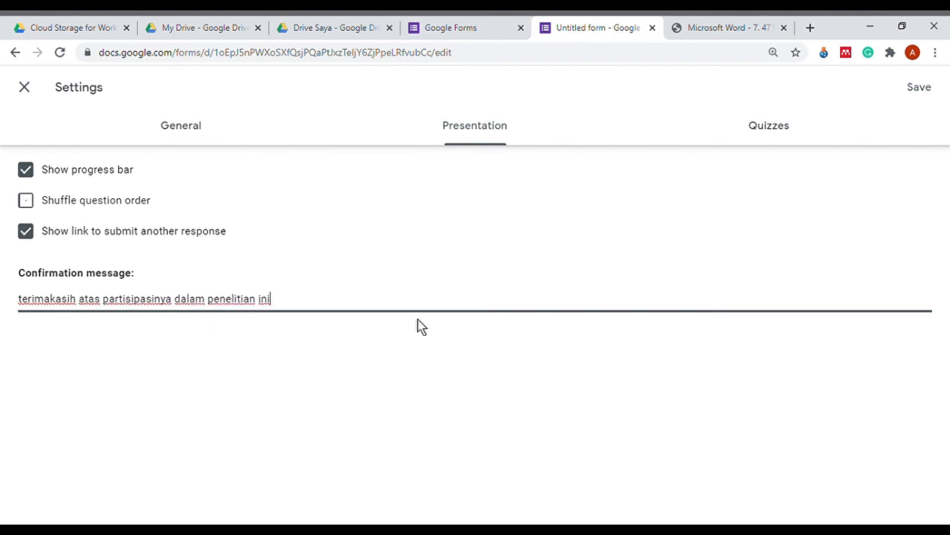
- Check the quiz options without making the form a quiz, and save the form settings
{"action": "left_click", "coordinate": [751, 140]}
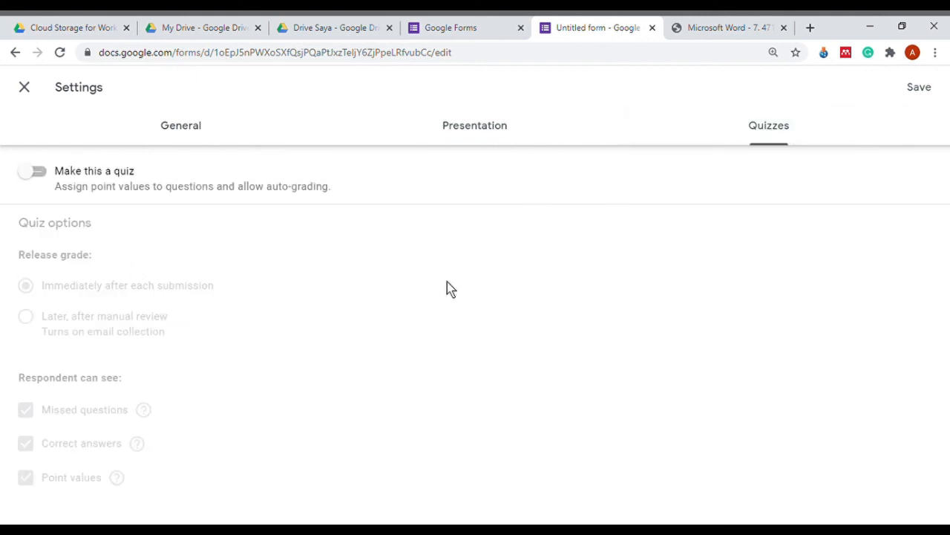
{"action": "left_click", "coordinate": [493, 142]}
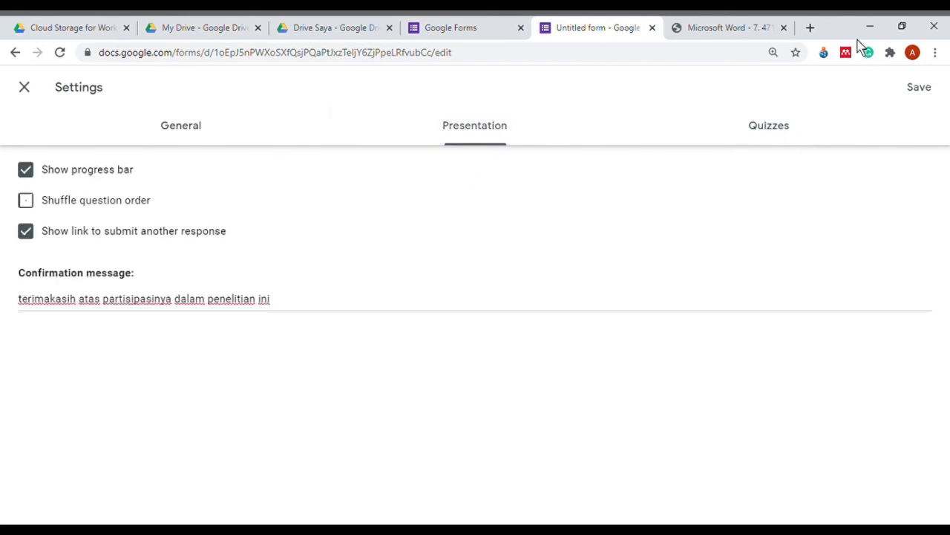
{"action": "left_click", "coordinate": [926, 95]}
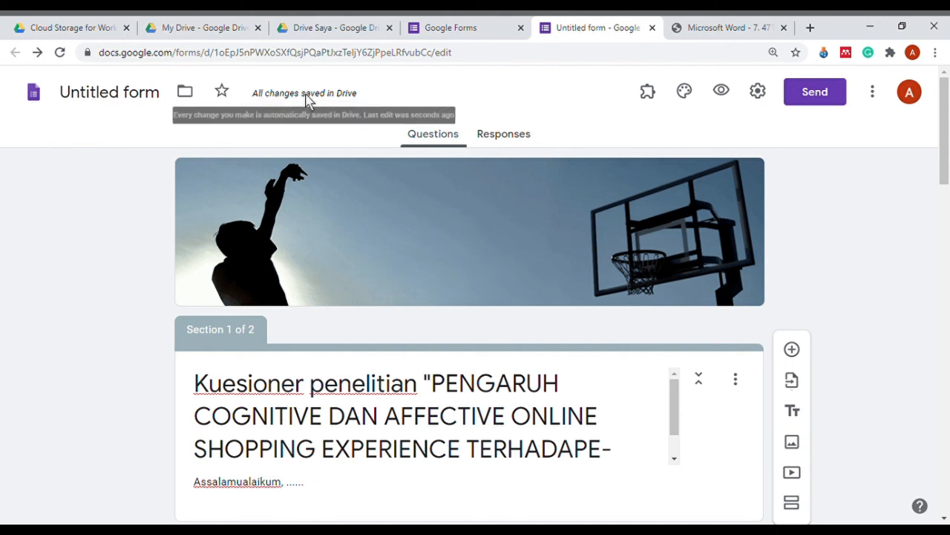
- Copy the form's shortened sharing link and close the sending options
{"action": "left_click", "coordinate": [815, 93]}
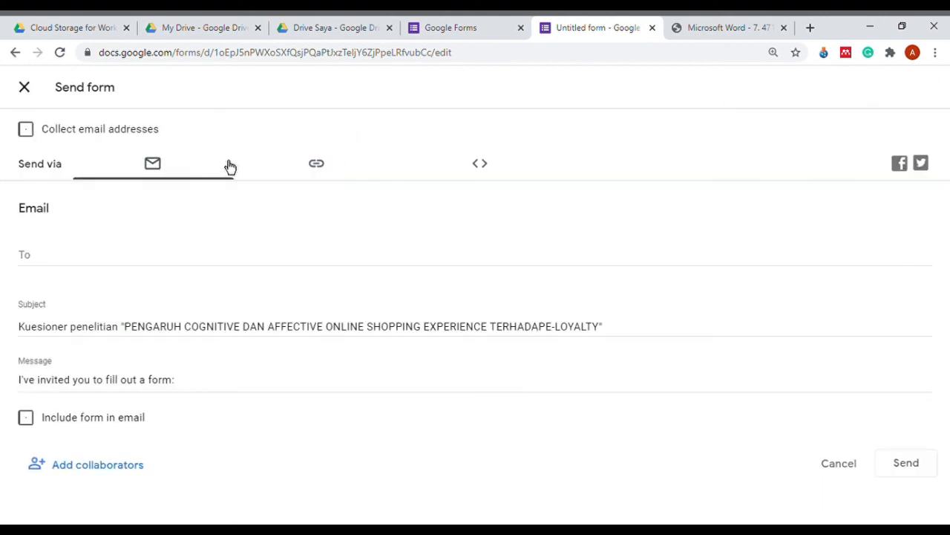
{"action": "left_click", "coordinate": [324, 178]}
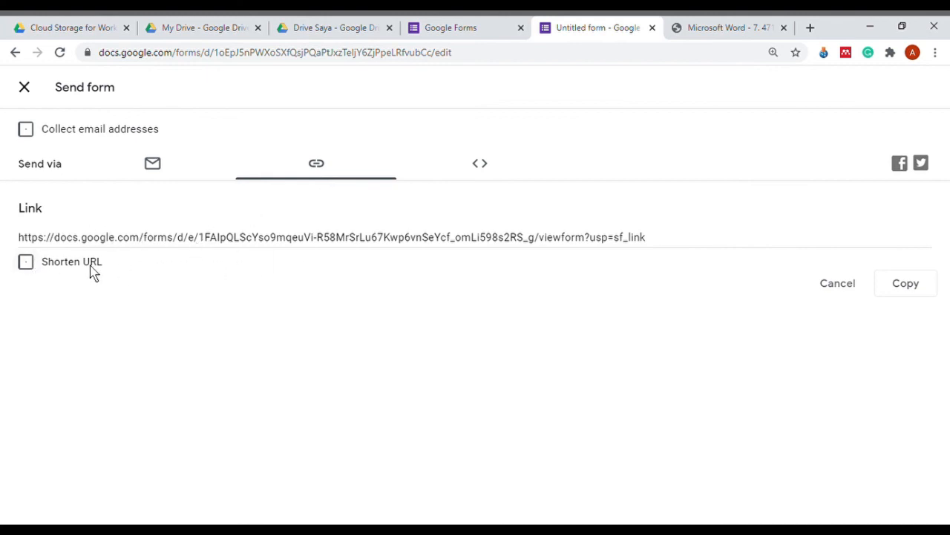
{"action": "left_click", "coordinate": [30, 271]}
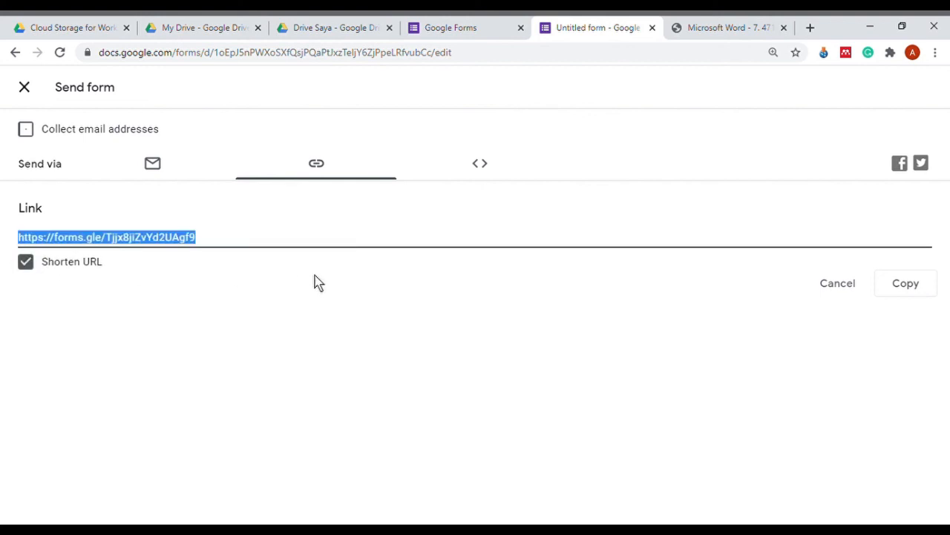
{"action": "left_click", "coordinate": [909, 292]}
{"action": "left_click", "coordinate": [24, 88]}
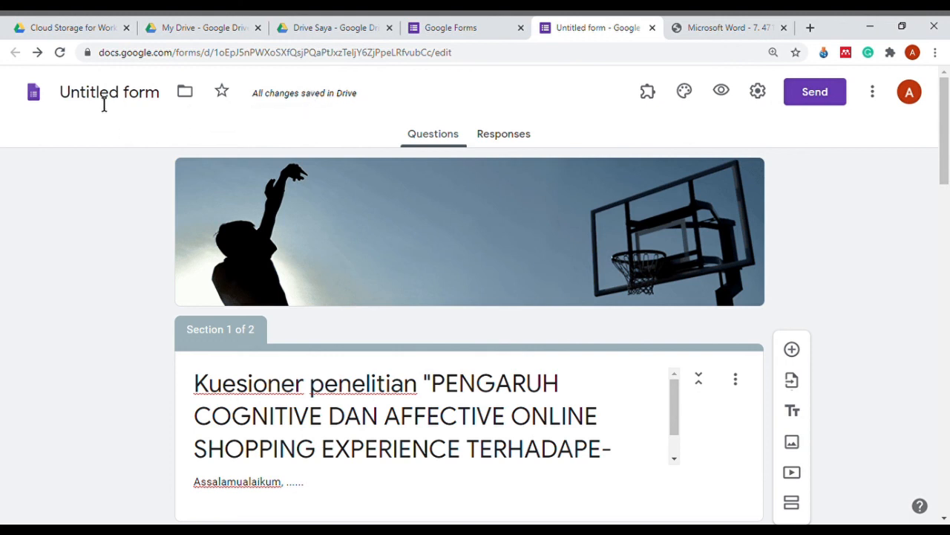
- Name the untitled form file after the questionnaire's own title
{"action": "left_click", "coordinate": [155, 106]}
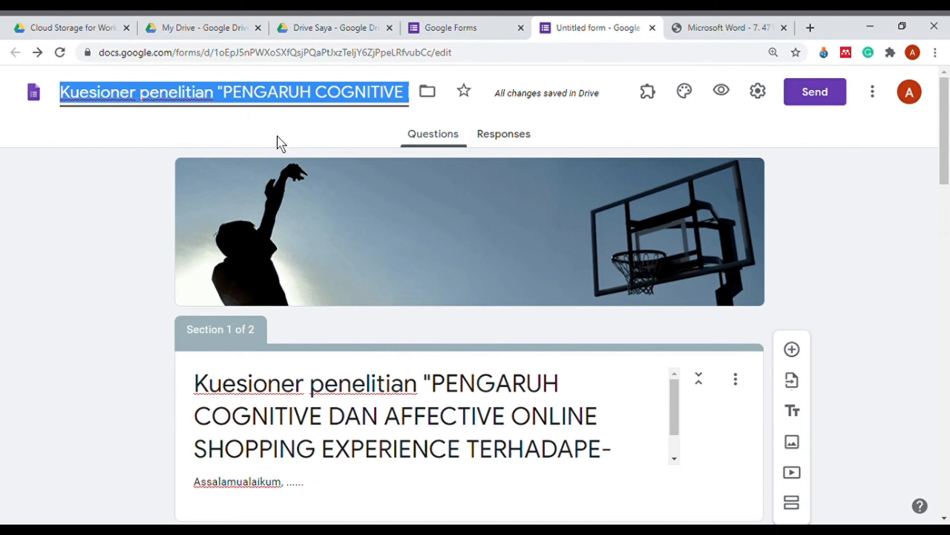
{"action": "triple_click", "coordinate": [215, 390]}
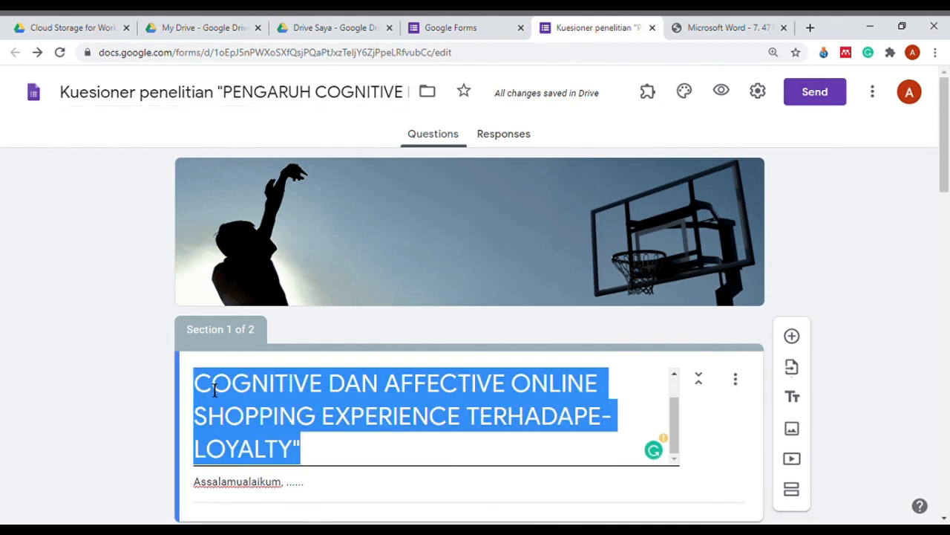
{"action": "left_click", "coordinate": [184, 94]}
{"action": "left_click", "coordinate": [148, 256]}
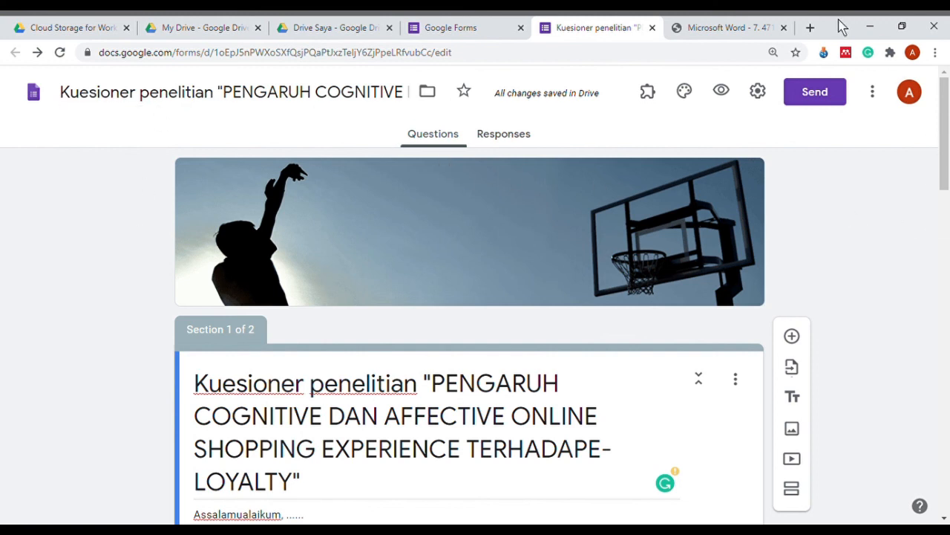
- Close the form and reopen it from the Kuesioner Skripsi folder in Google Drive
{"action": "left_click", "coordinate": [654, 33]}
{"action": "left_click", "coordinate": [219, 34]}
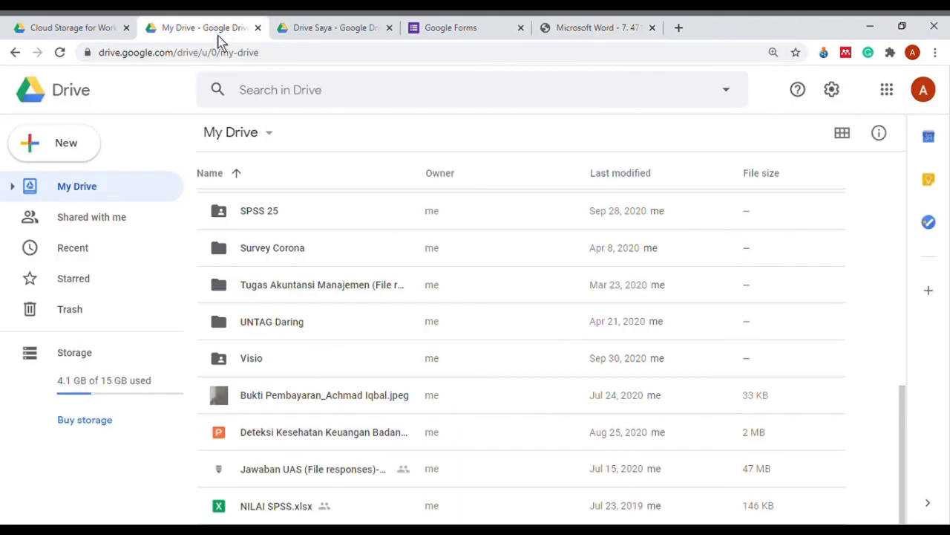
{"action": "scroll", "coordinate": [368, 283], "scroll_direction": "up", "scroll_amount": 4}
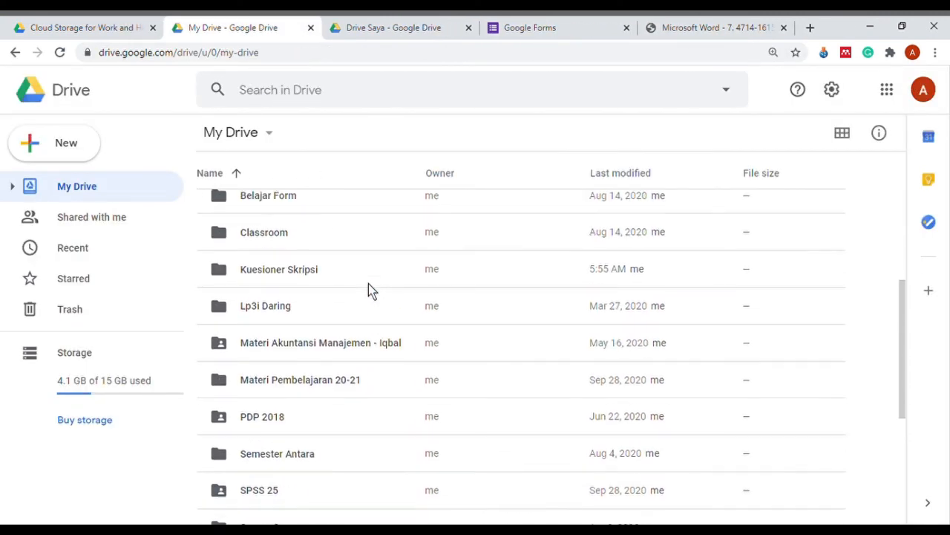
{"action": "scroll", "coordinate": [368, 285], "scroll_direction": "up", "scroll_amount": 3}
{"action": "scroll", "coordinate": [369, 297], "scroll_direction": "down", "scroll_amount": 2}
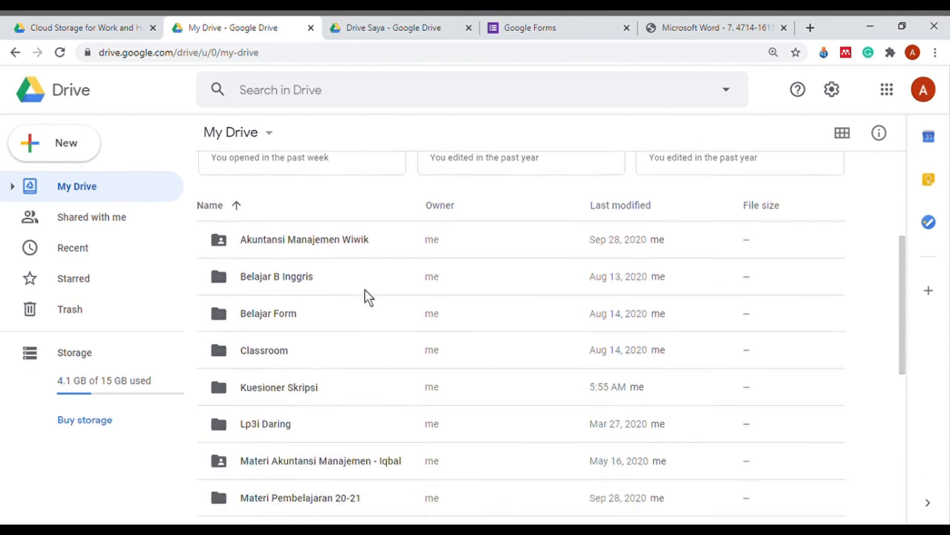
{"action": "scroll", "coordinate": [311, 334], "scroll_direction": "down", "scroll_amount": 1}
{"action": "double_click", "coordinate": [269, 347]}
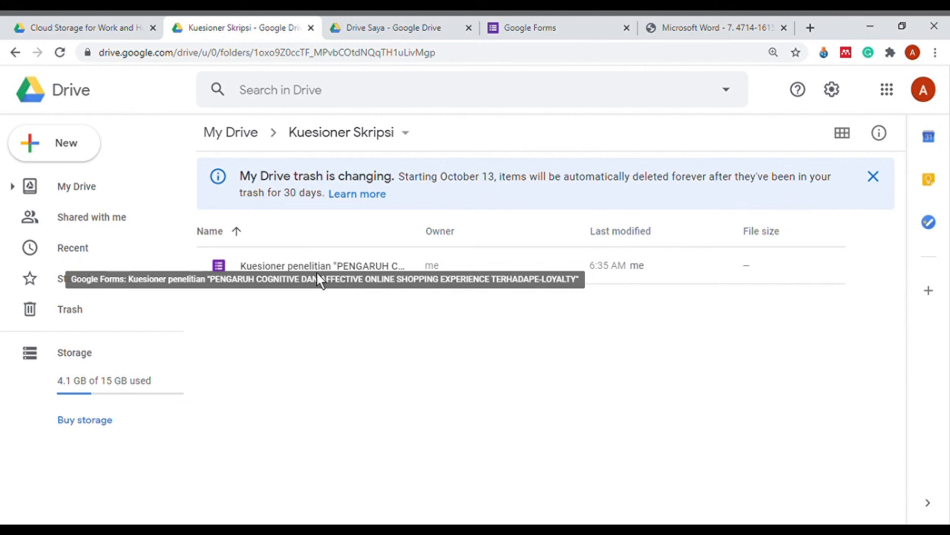
{"action": "double_click", "coordinate": [318, 276]}
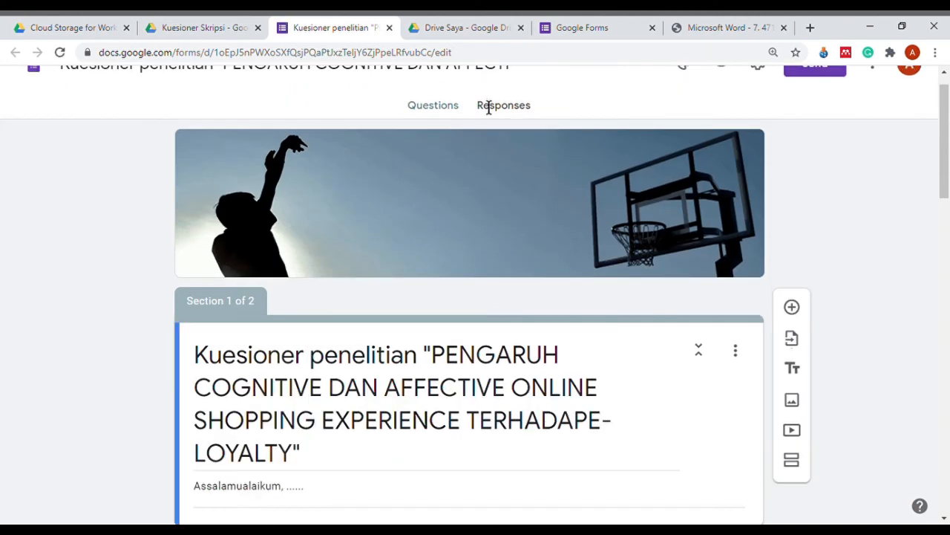
- Go to the form's responses and create a new spreadsheet as their destination
{"action": "scroll", "coordinate": [527, 162], "scroll_direction": "up", "scroll_amount": 1}
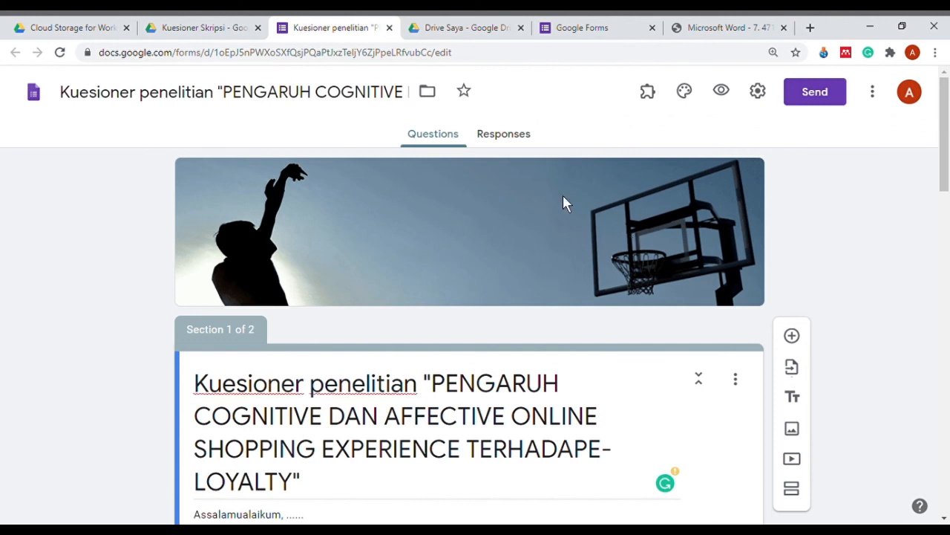
{"action": "left_click", "coordinate": [505, 141]}
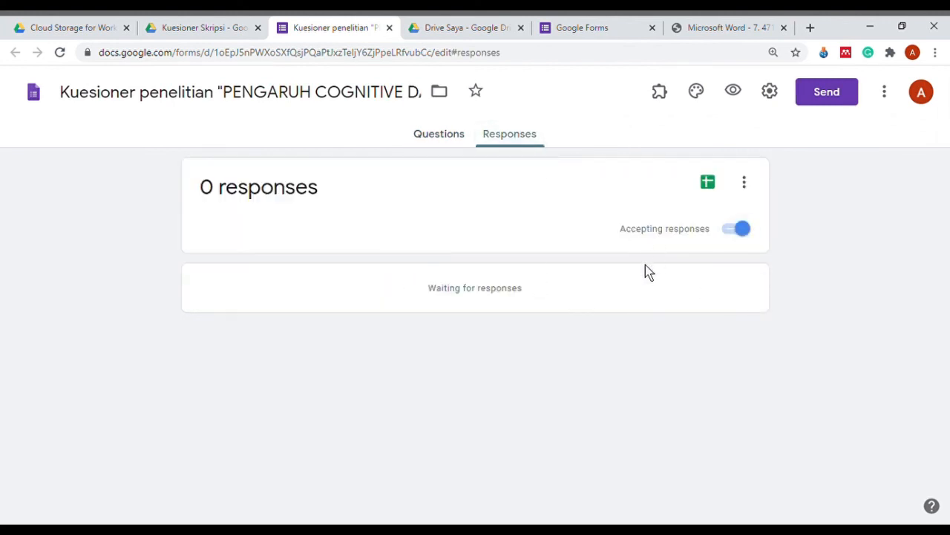
{"action": "left_click", "coordinate": [717, 197]}
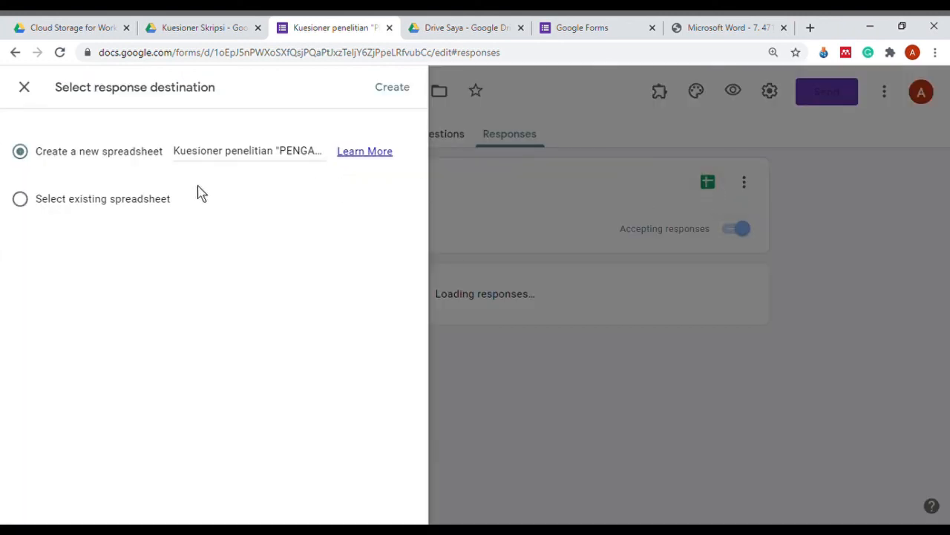
{"action": "left_click", "coordinate": [407, 104]}
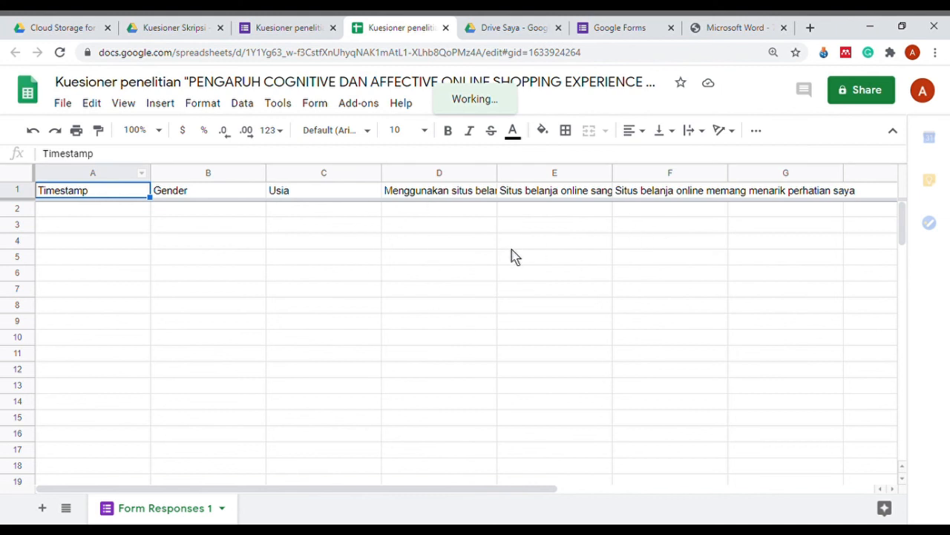
- Examine the download formats for the response spreadsheet, including Microsoft Excel (.xlsx), without downloading it
{"action": "left_click", "coordinate": [65, 109]}
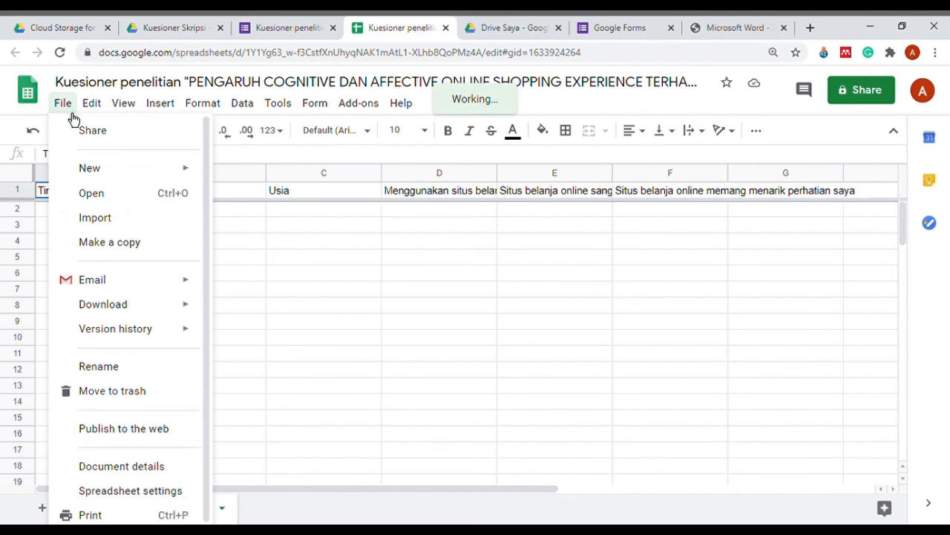
{"action": "mouse_move", "coordinate": [173, 311]}
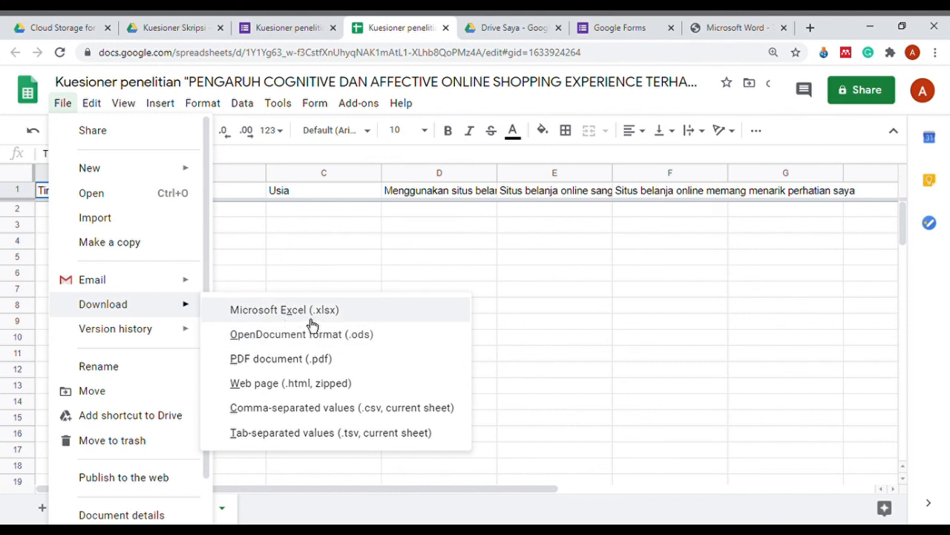
{"action": "left_click", "coordinate": [312, 248]}
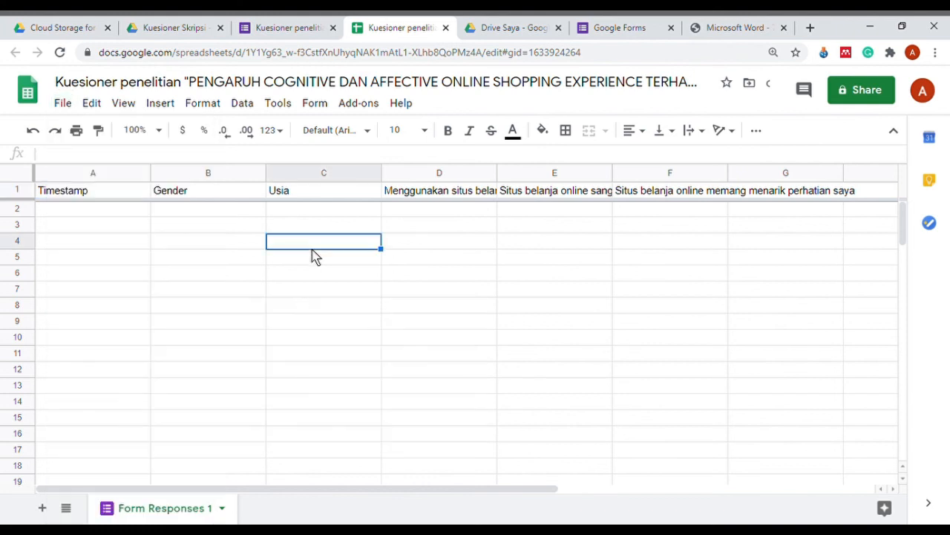
- Return to the form's responses, stop accepting responses, and turn accepting responses back on
{"action": "left_click", "coordinate": [286, 29]}
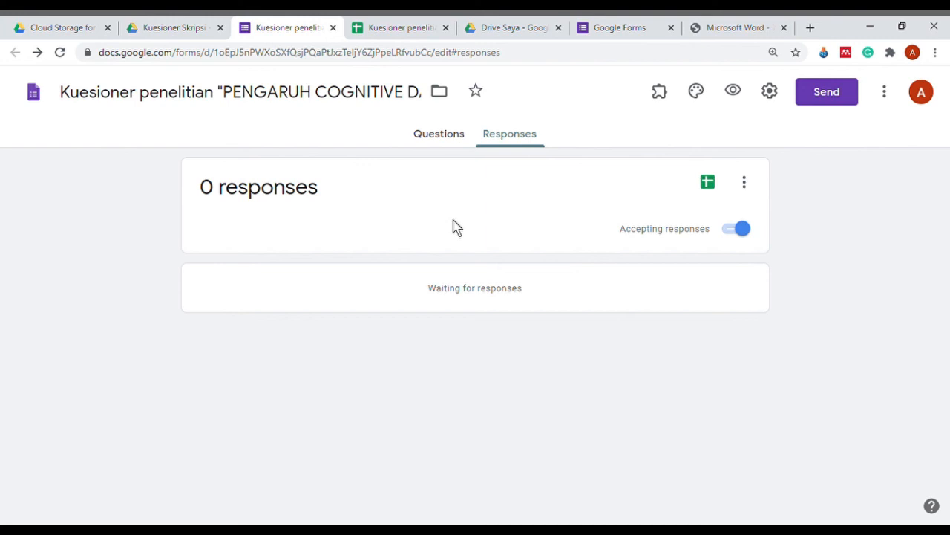
{"action": "left_click", "coordinate": [742, 230]}
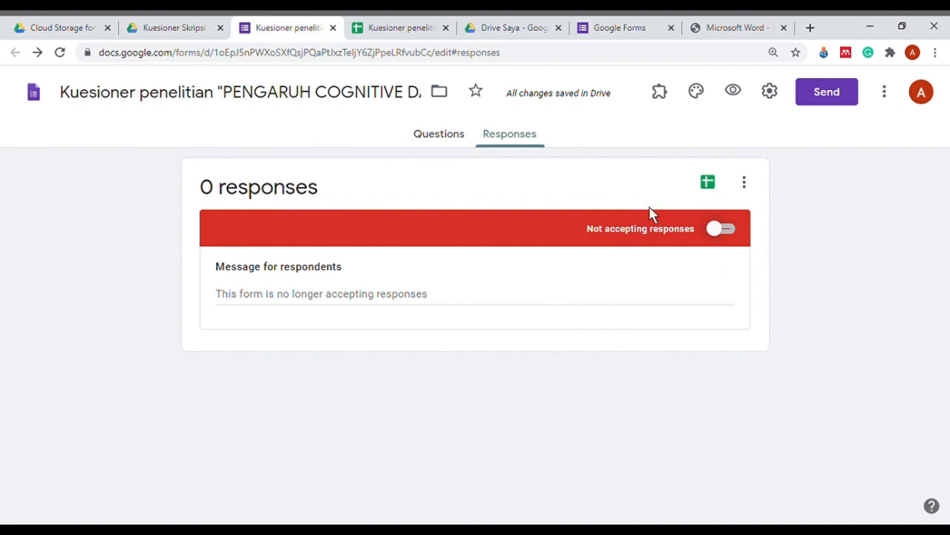
{"action": "left_click", "coordinate": [722, 230]}
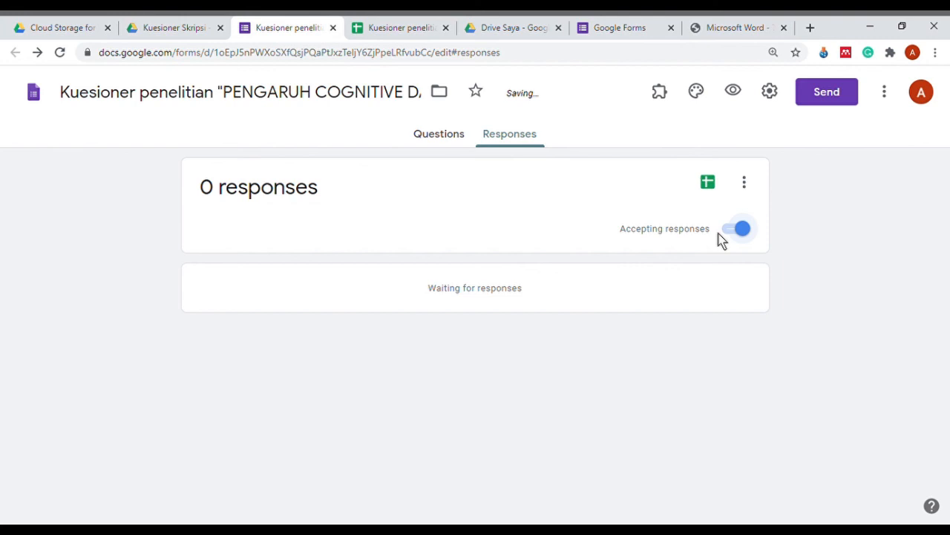